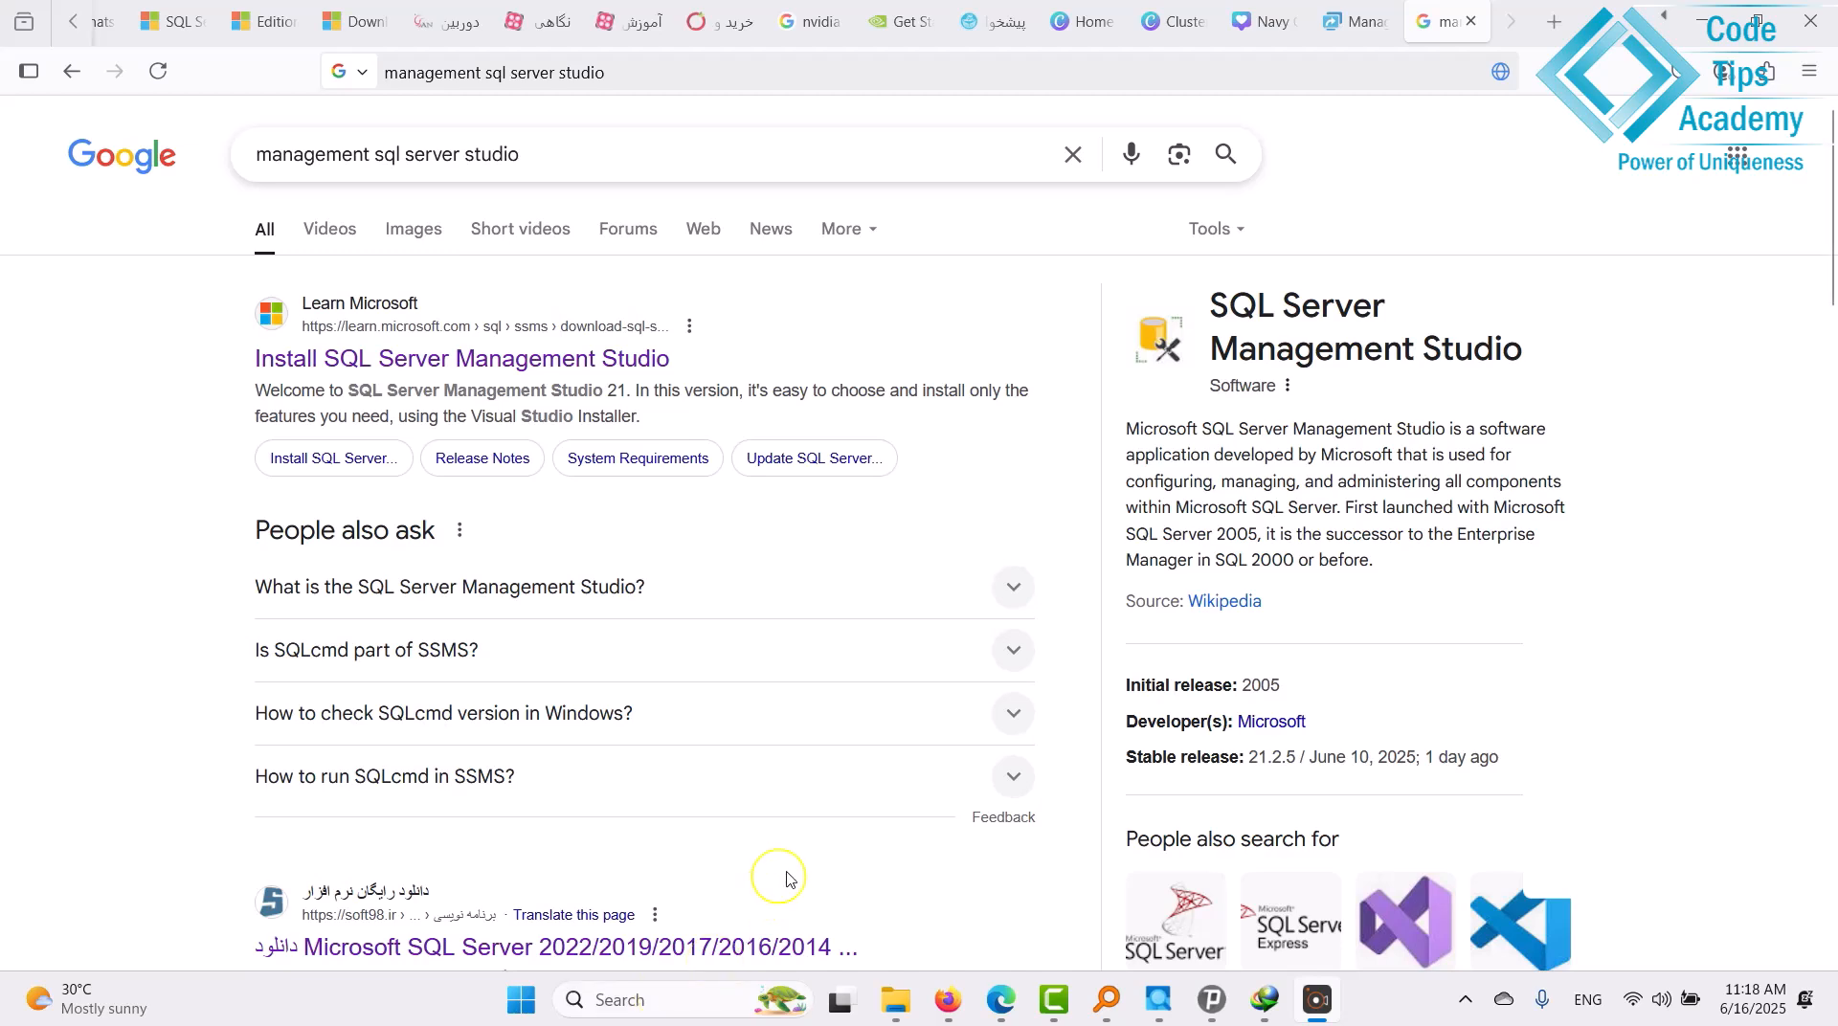
Search Windows for 'services' and open the Services app.
left_click(659, 1007)
type("services")
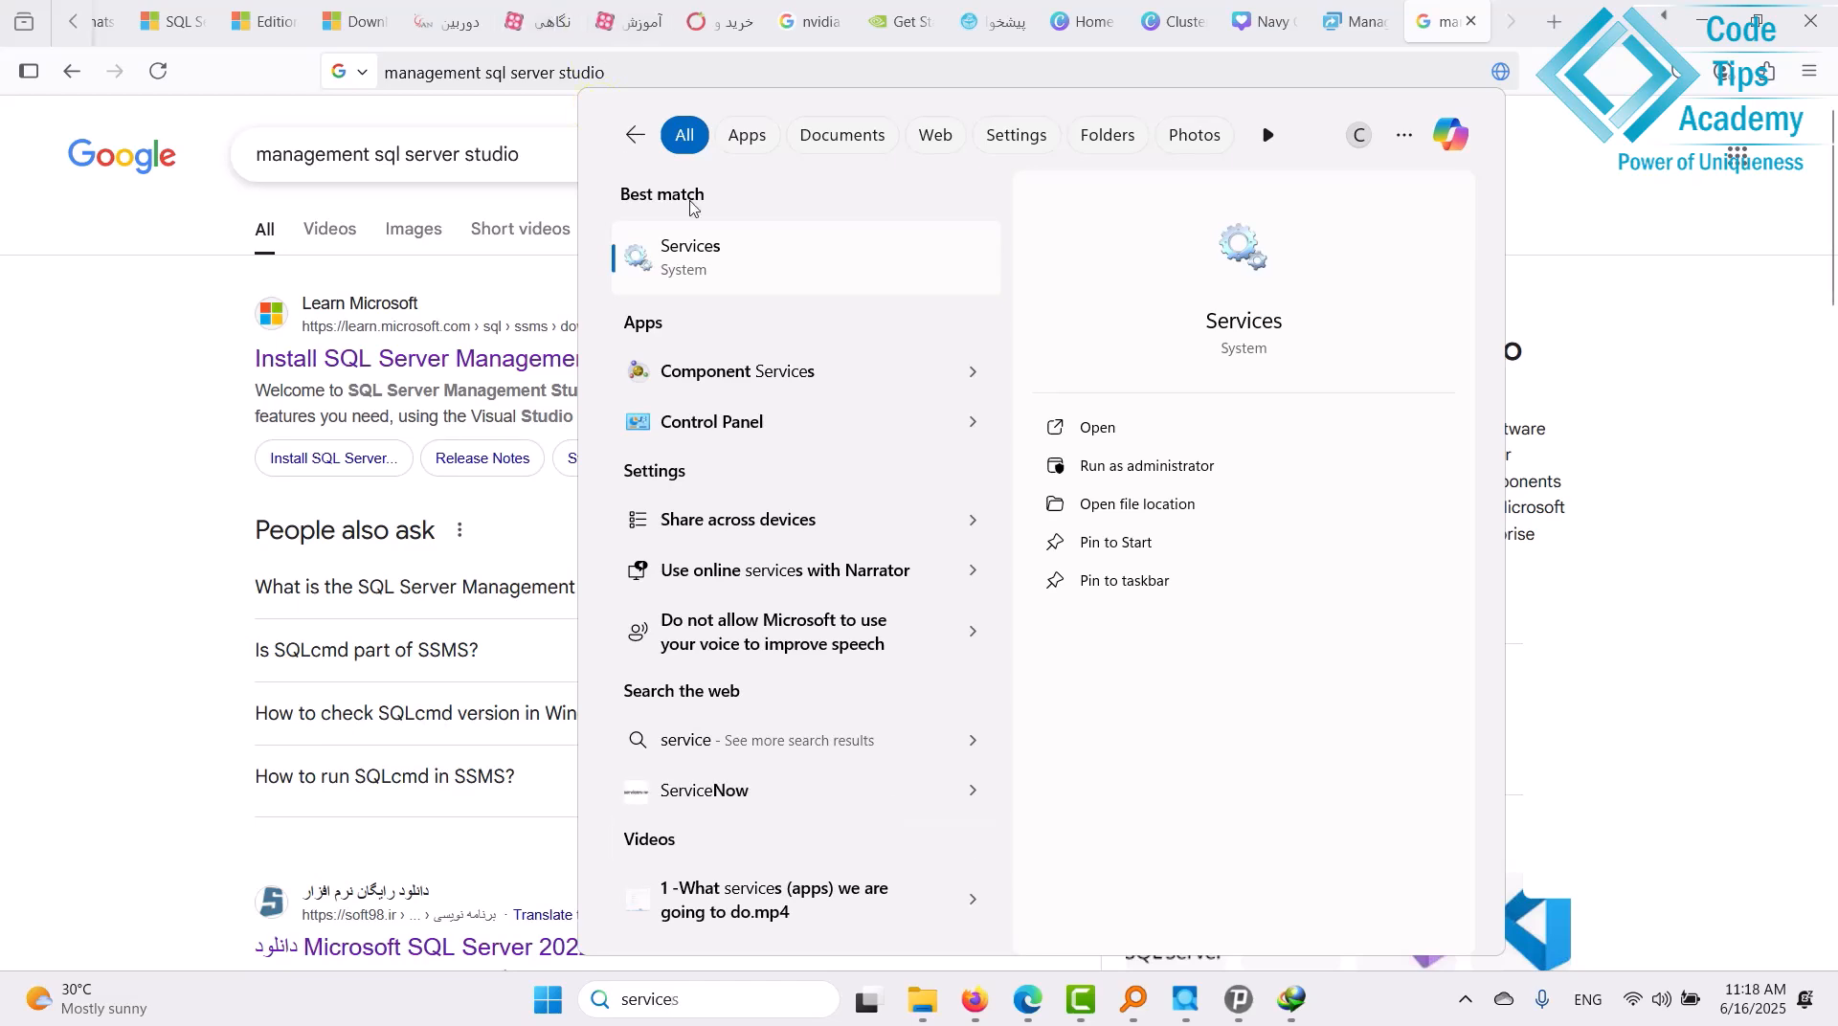
left_click(743, 247)
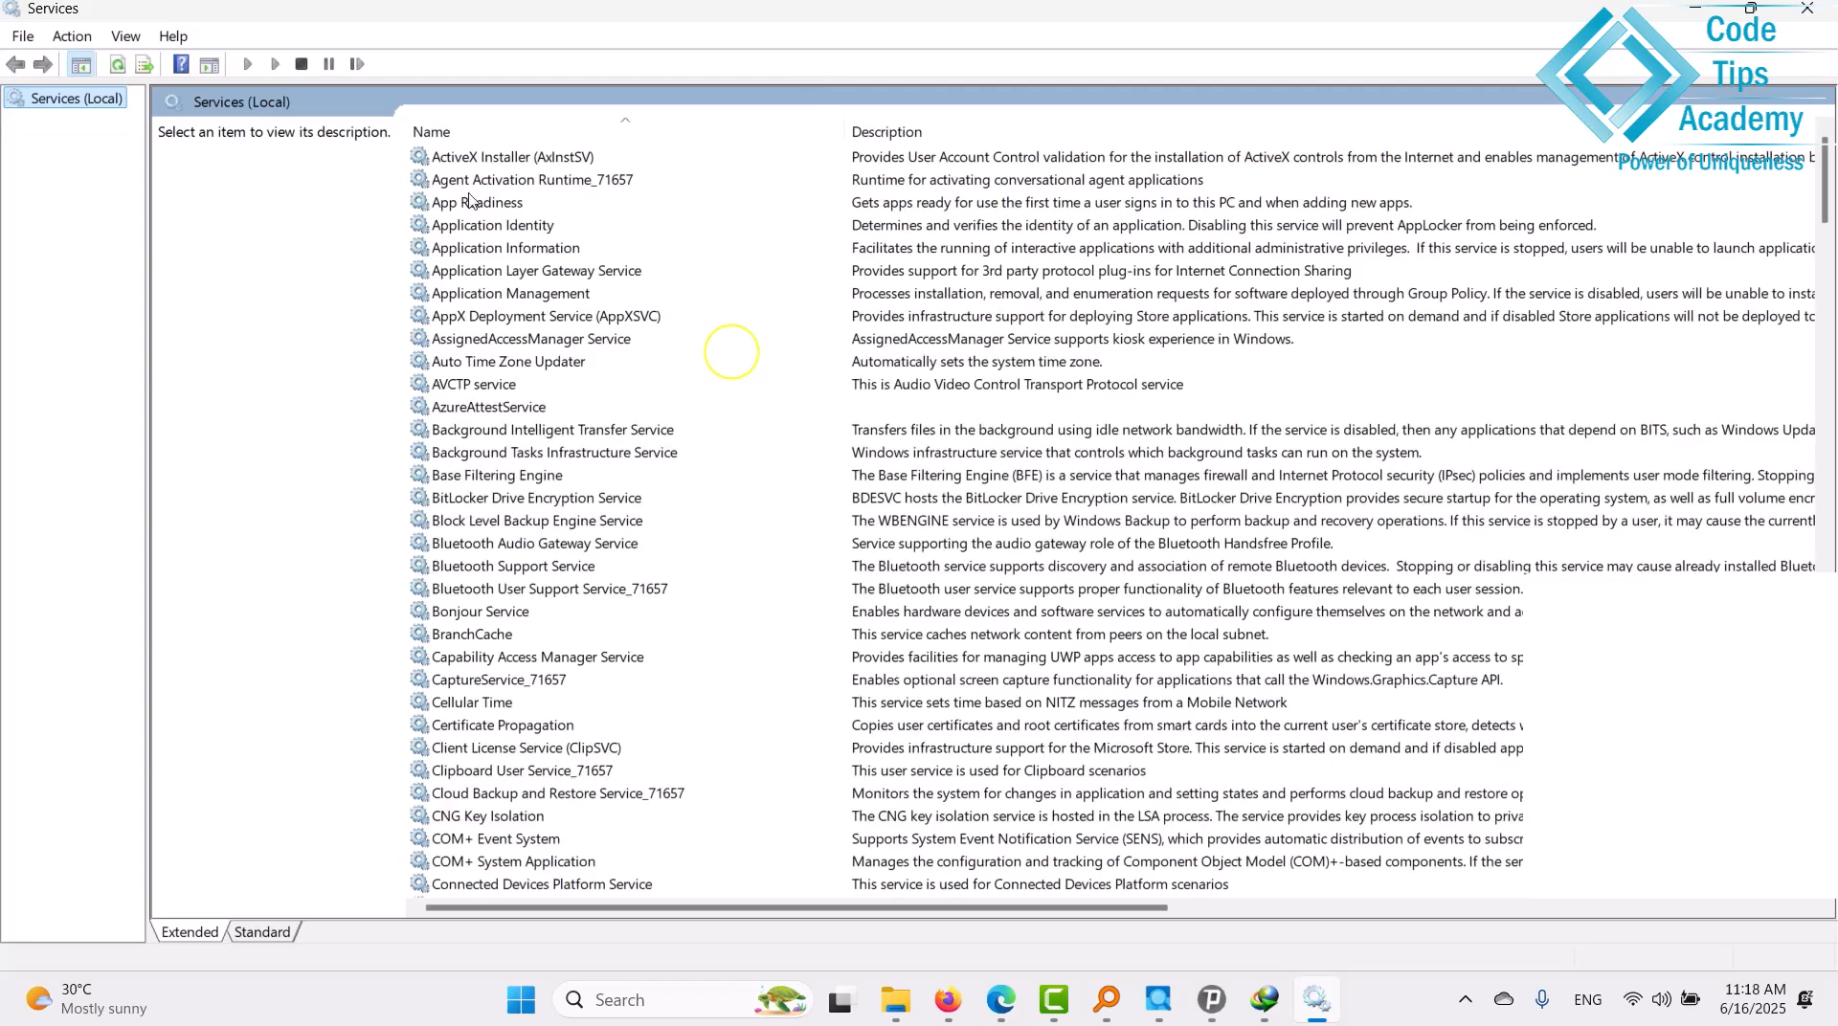
Select the SQL Server (MSSQLSERVER) service in the Services list.
left_click(514, 361)
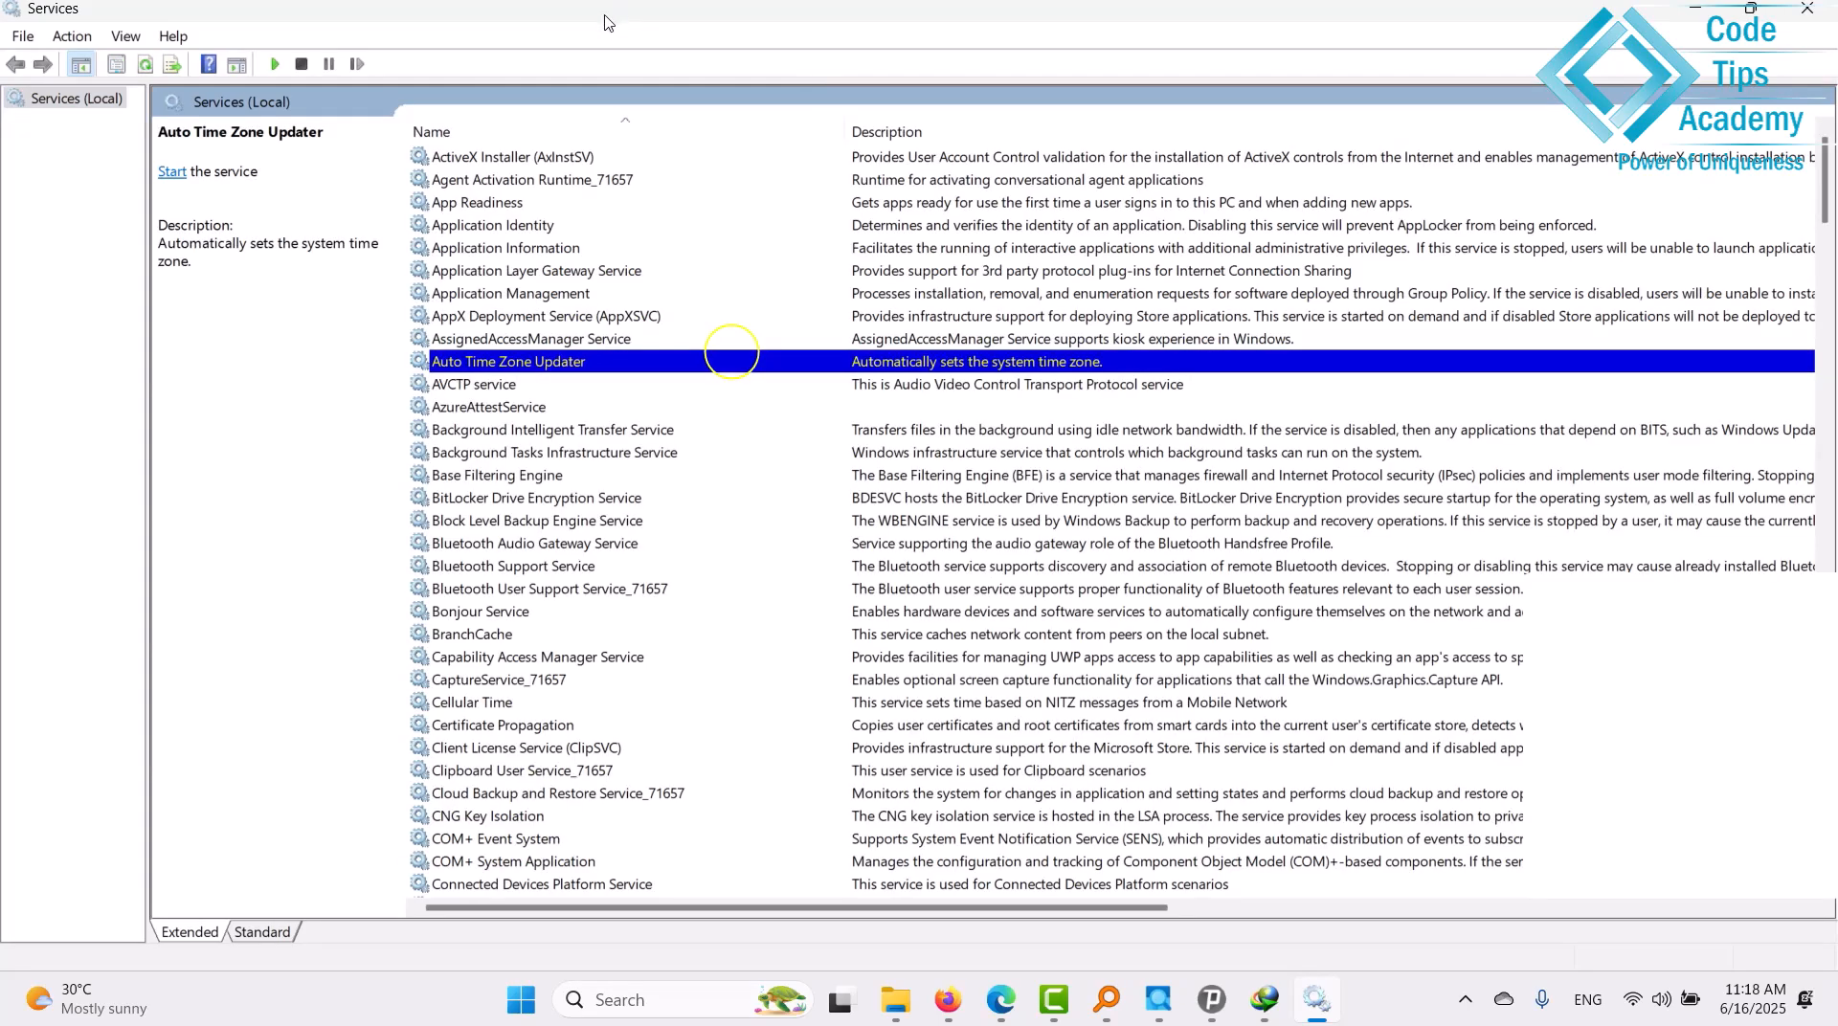
key("s")
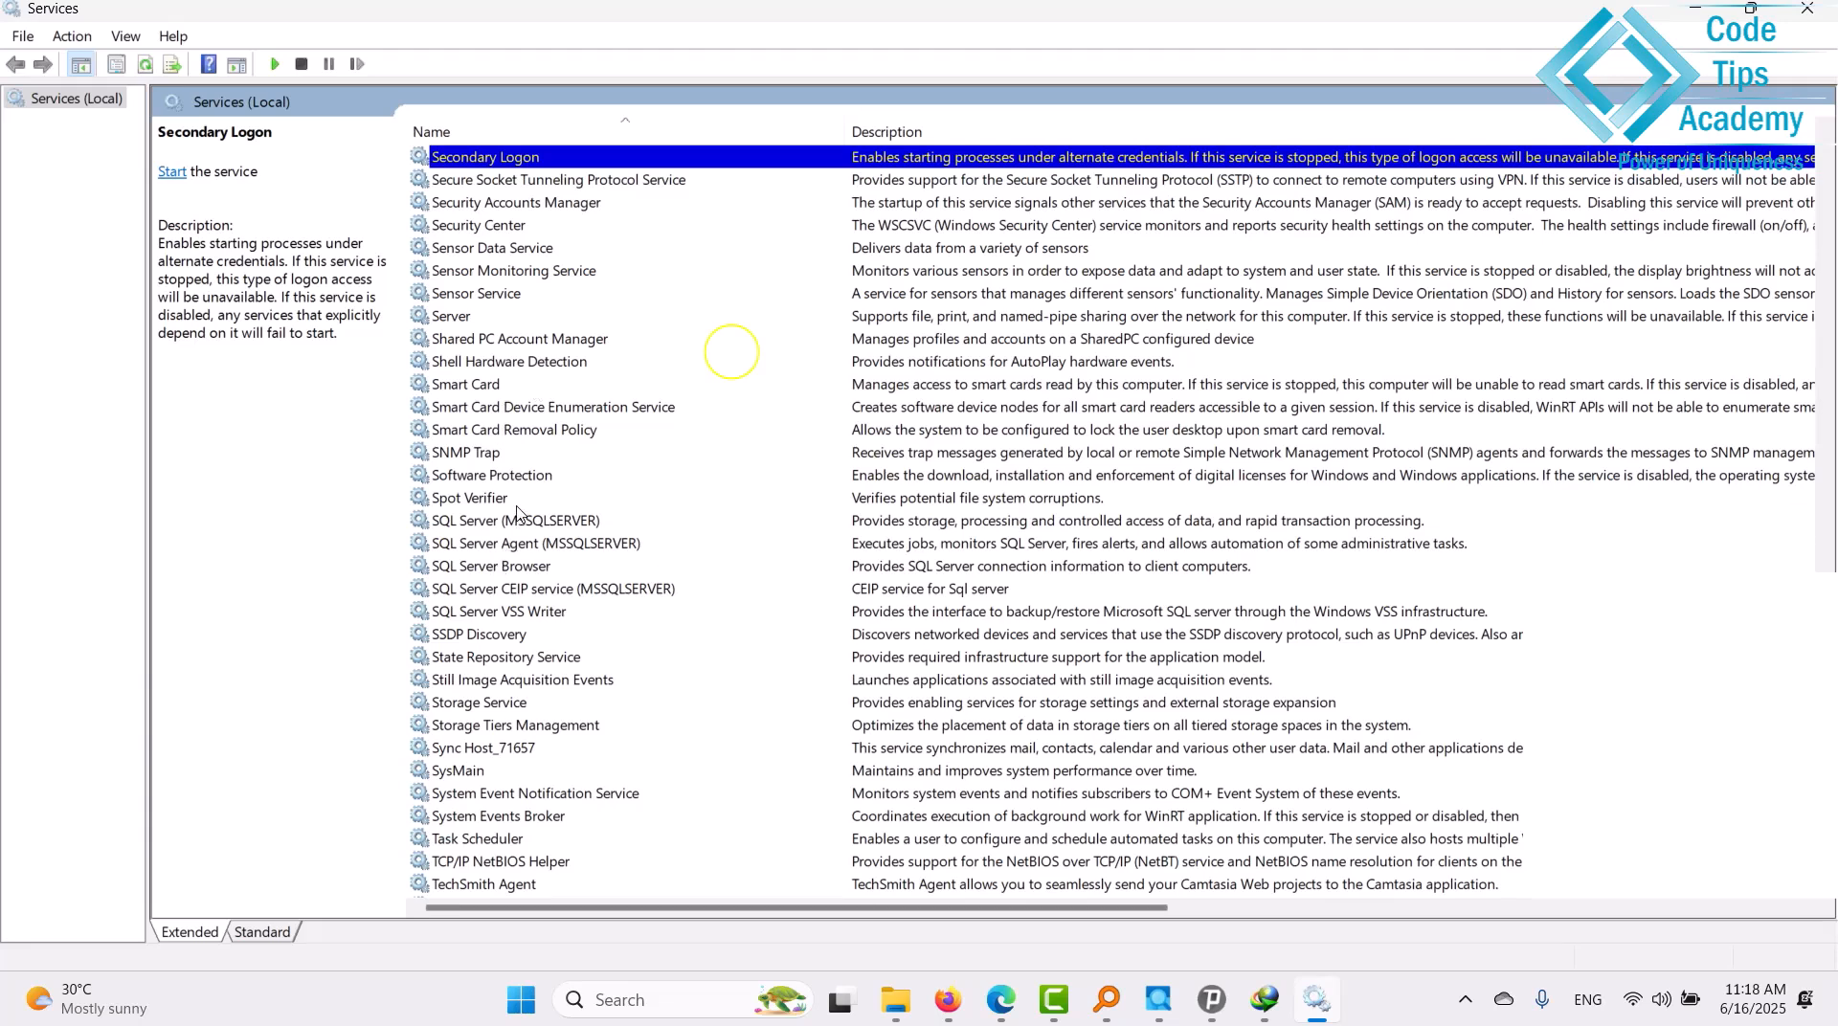
left_click(492, 525)
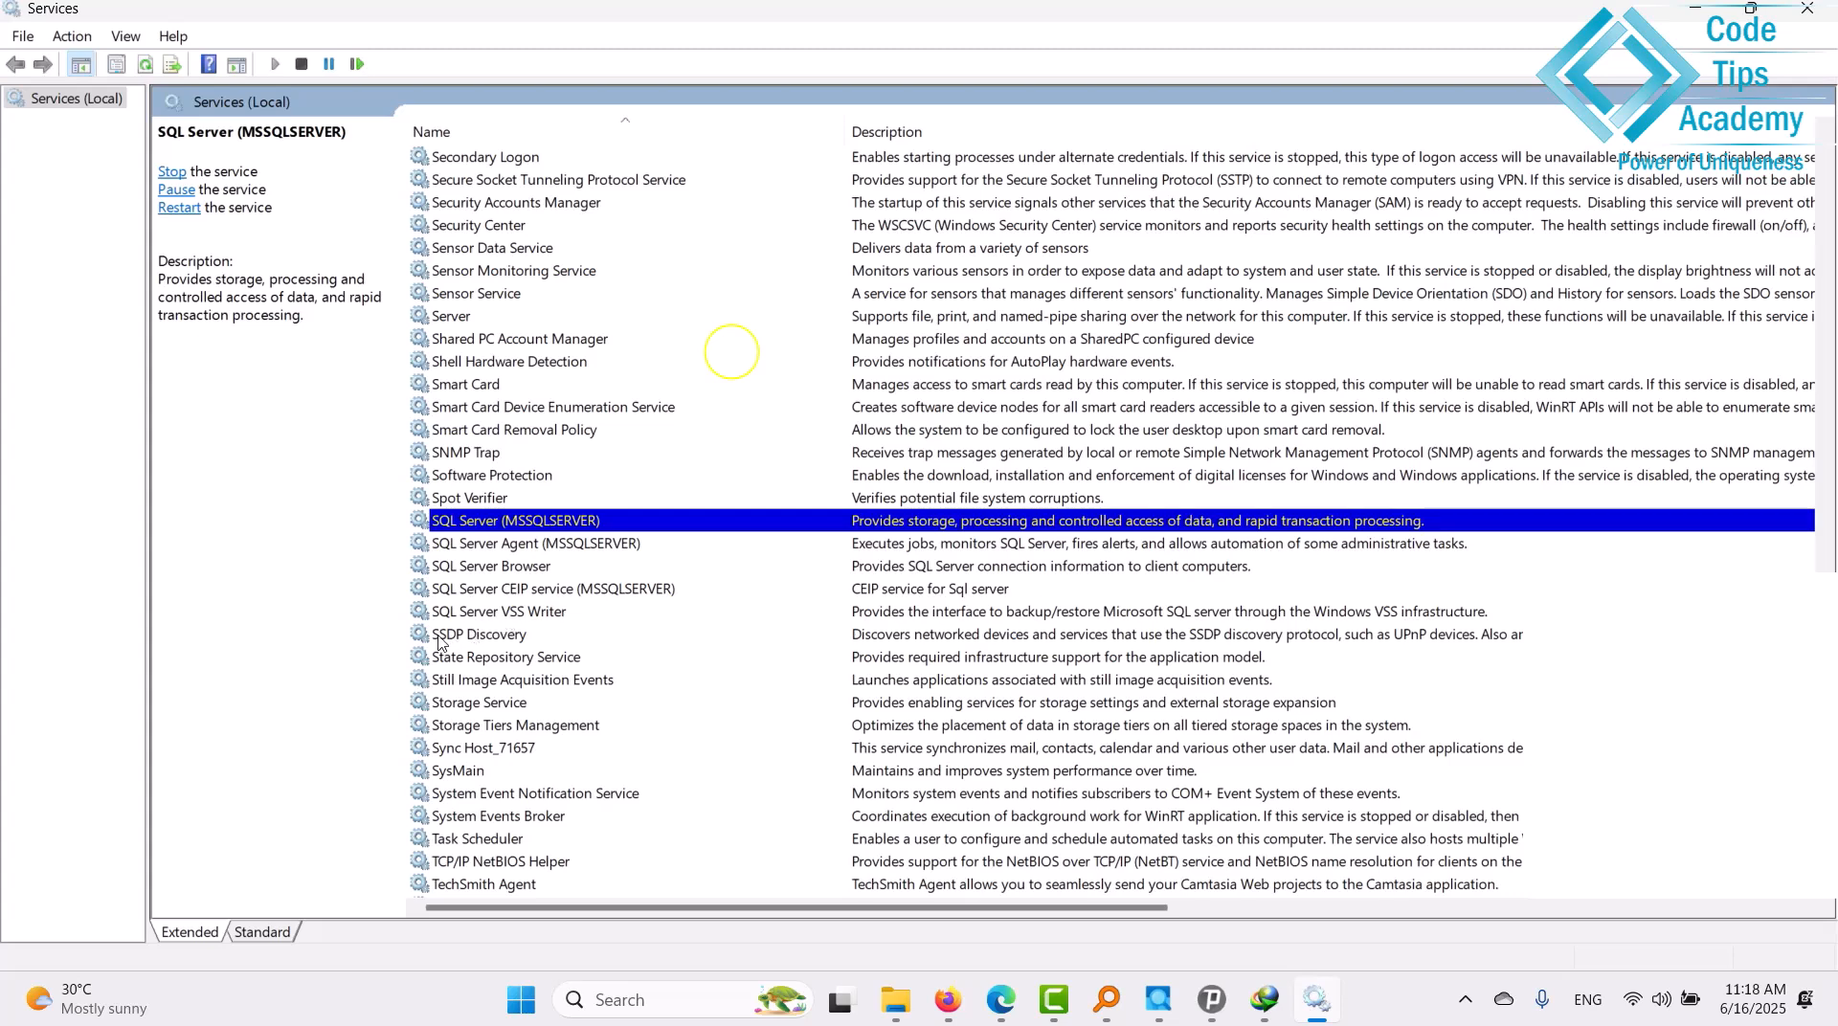
left_click_drag(577, 910, 1250, 953)
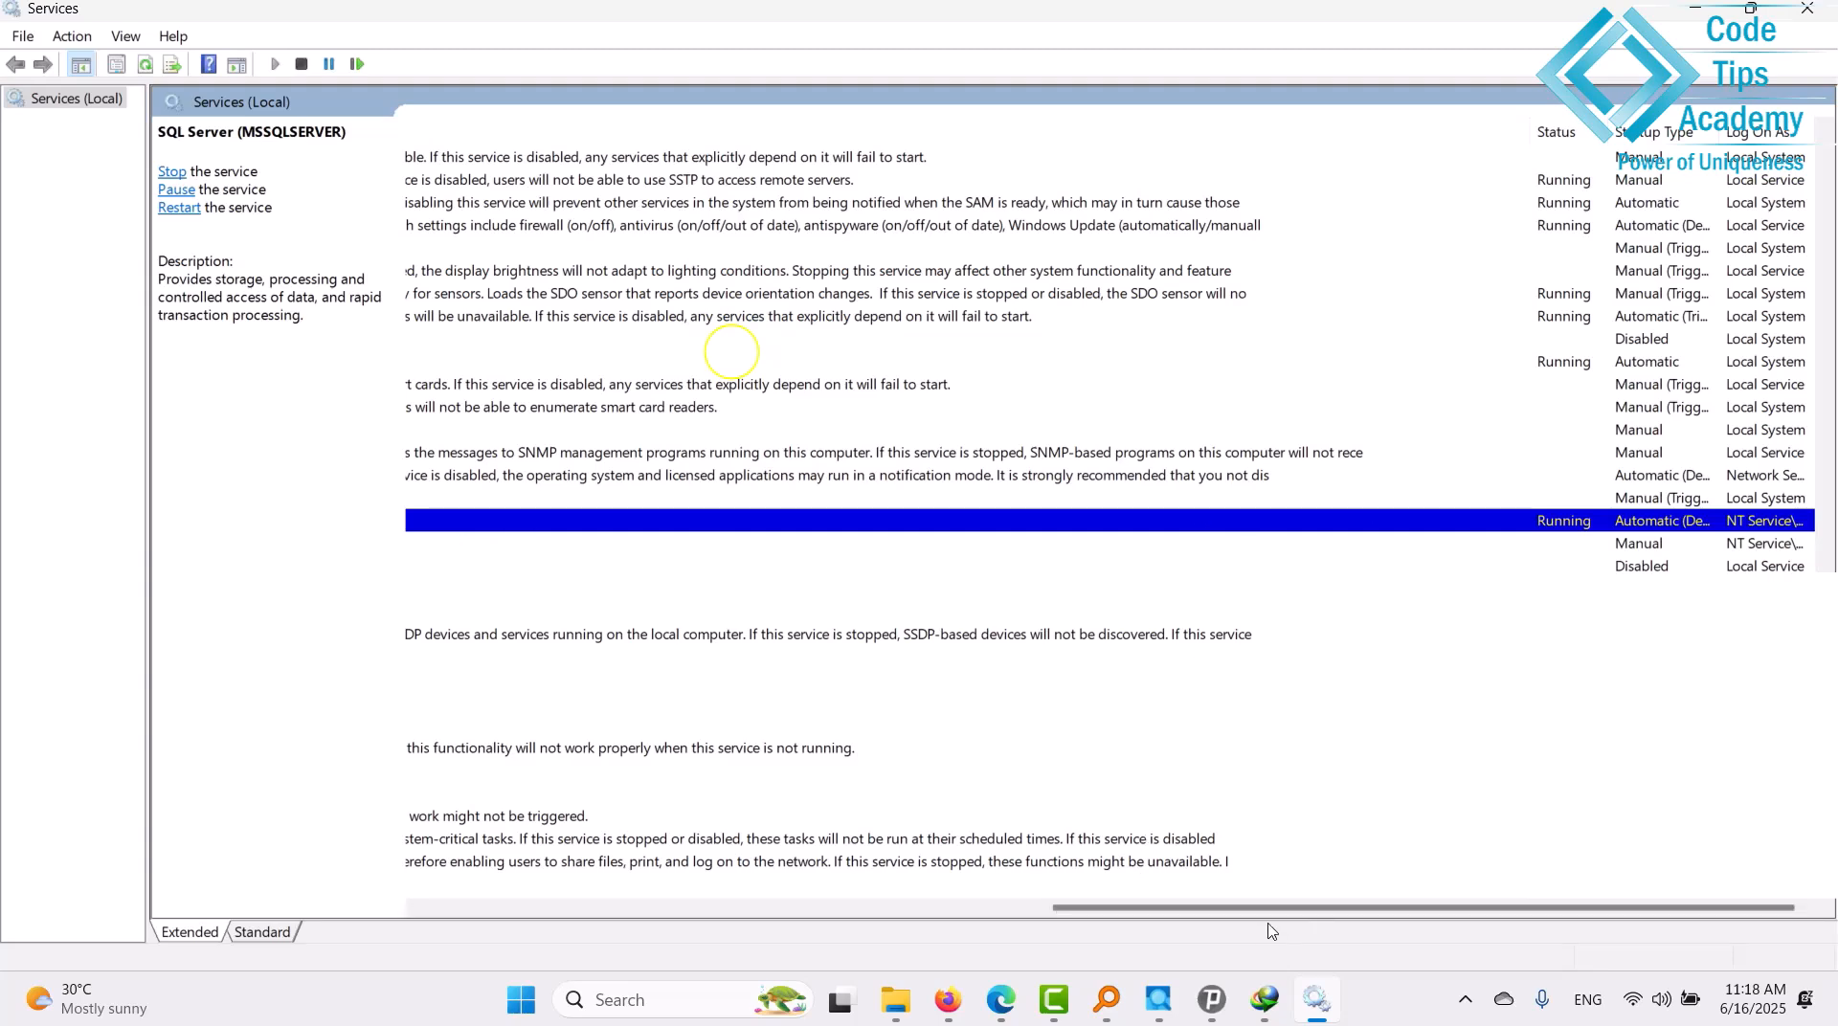
left_click_drag(1268, 905, 499, 910)
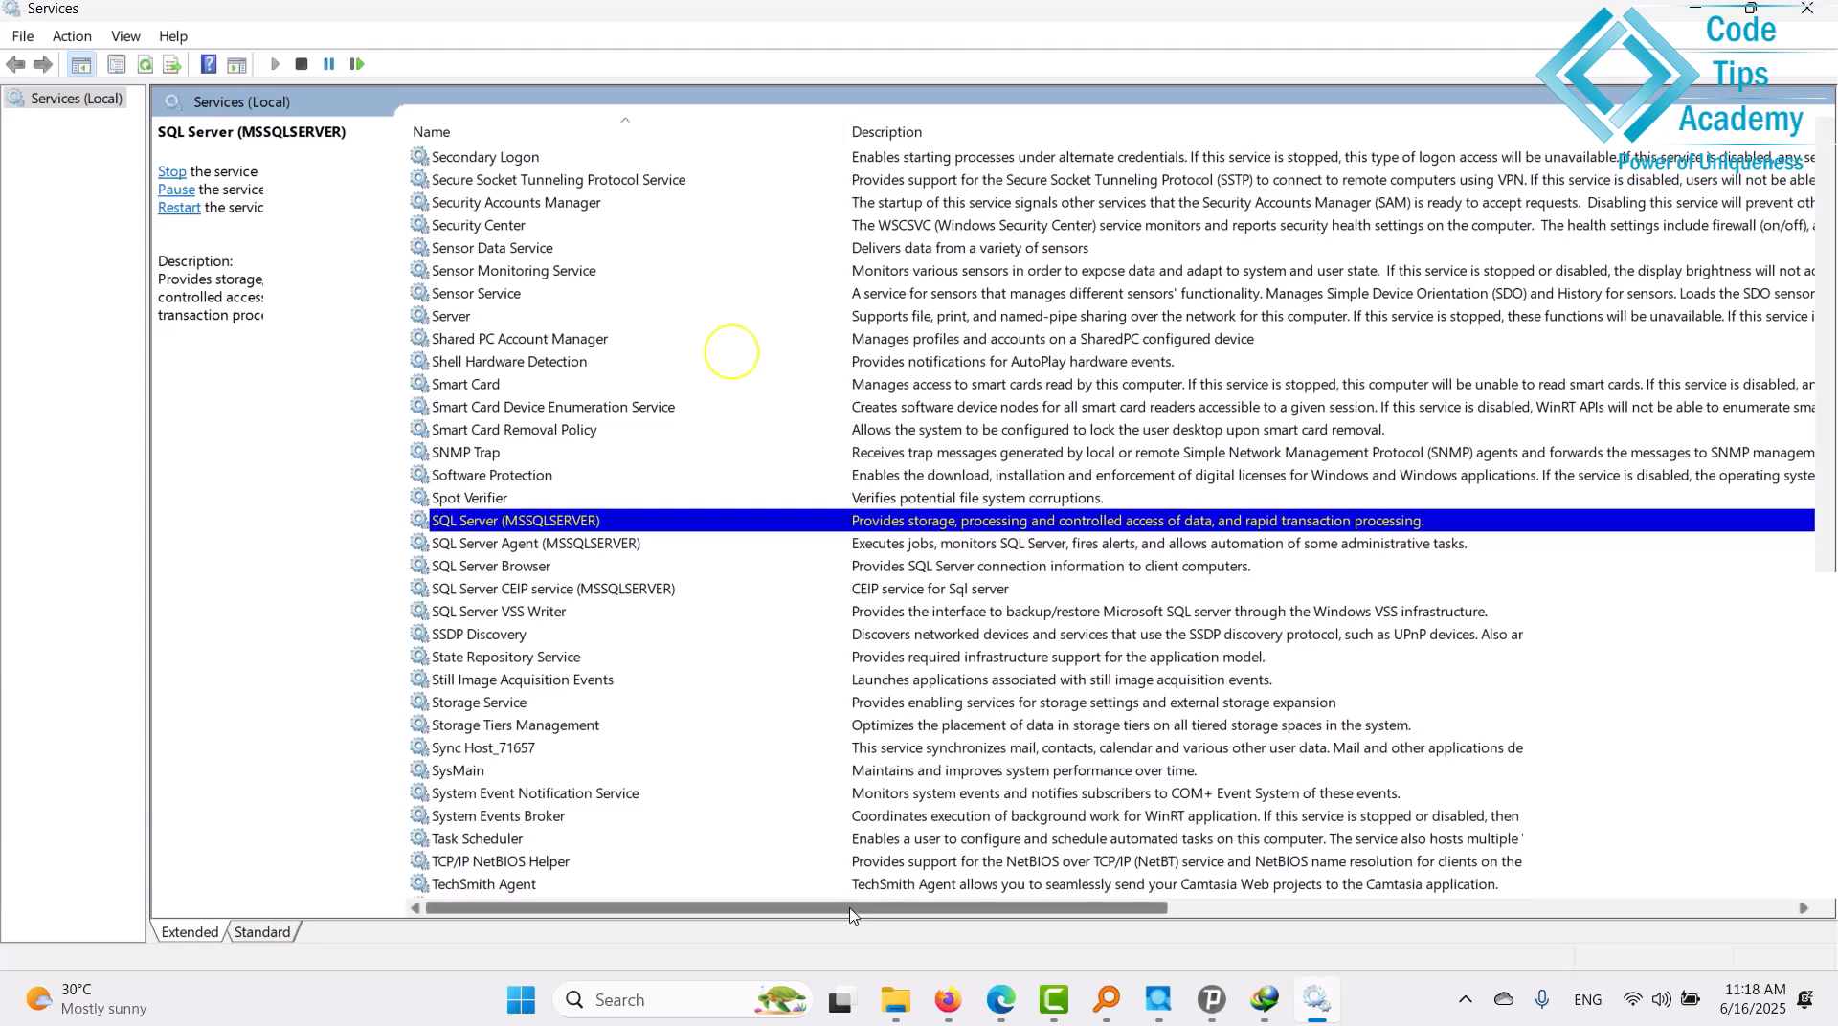
left_click_drag(855, 909, 1482, 909)
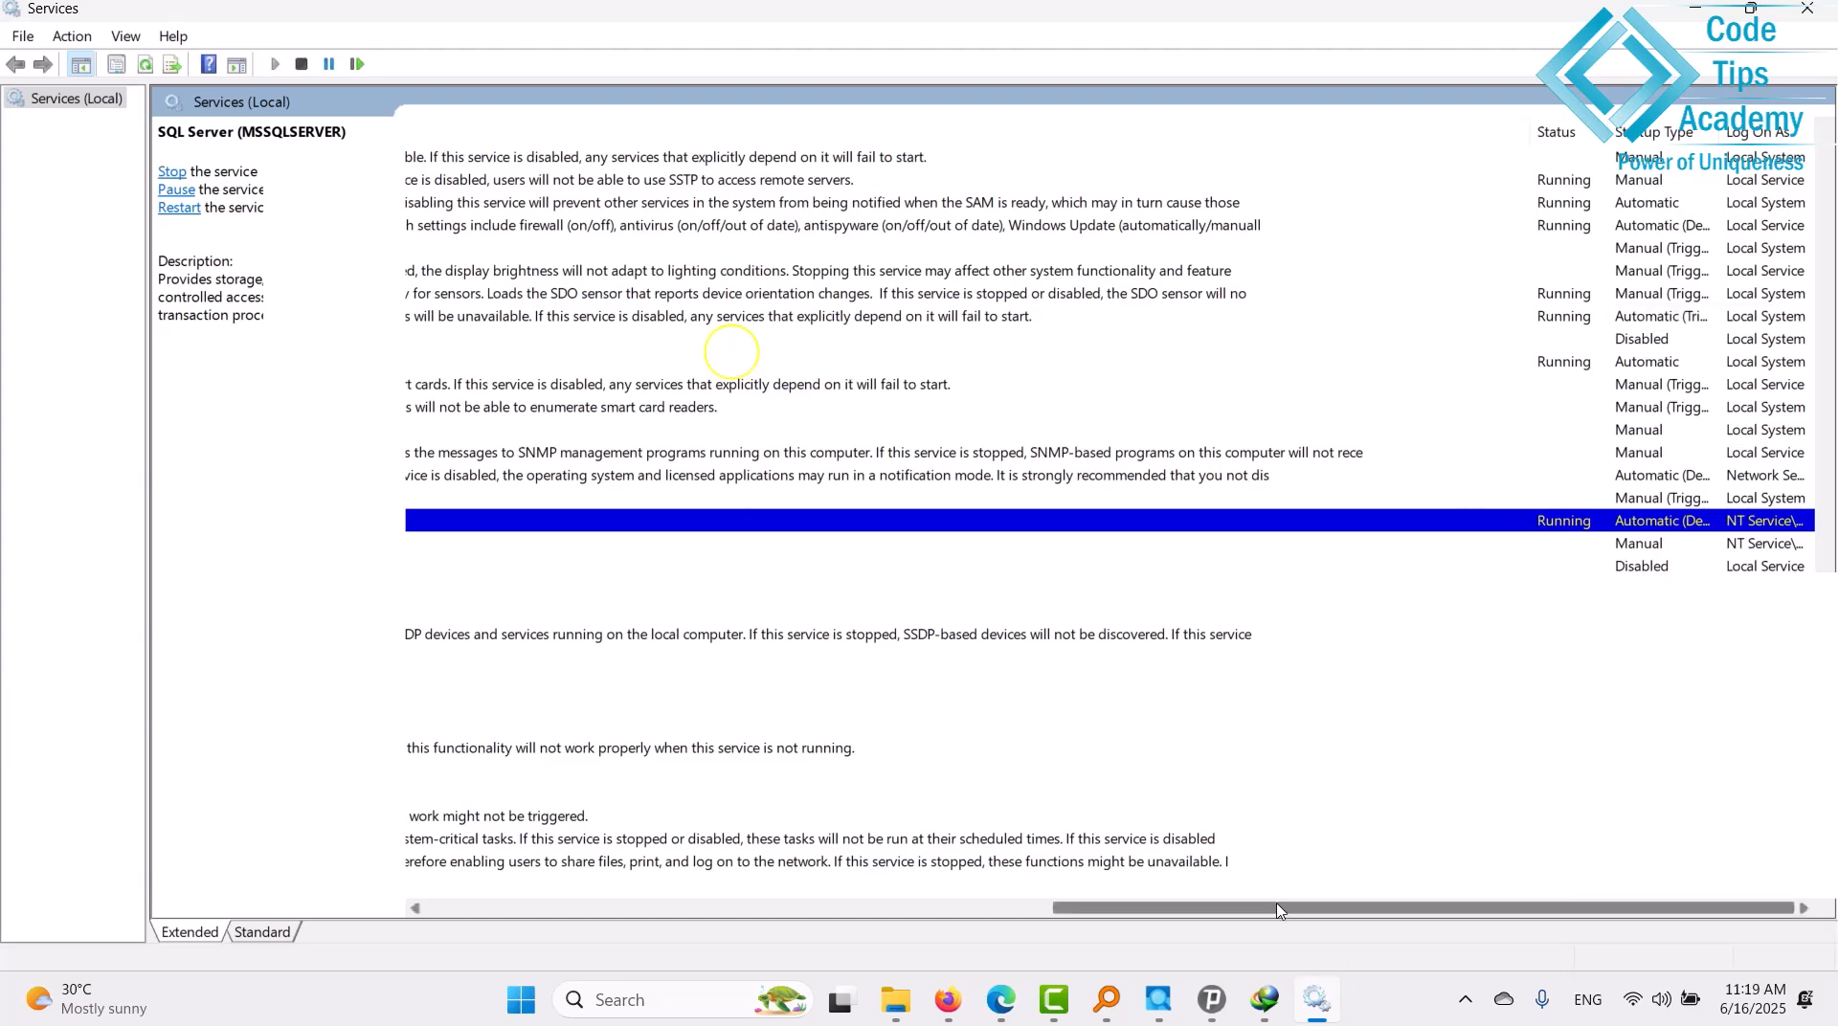
left_click(932, 907)
left_click(932, 906)
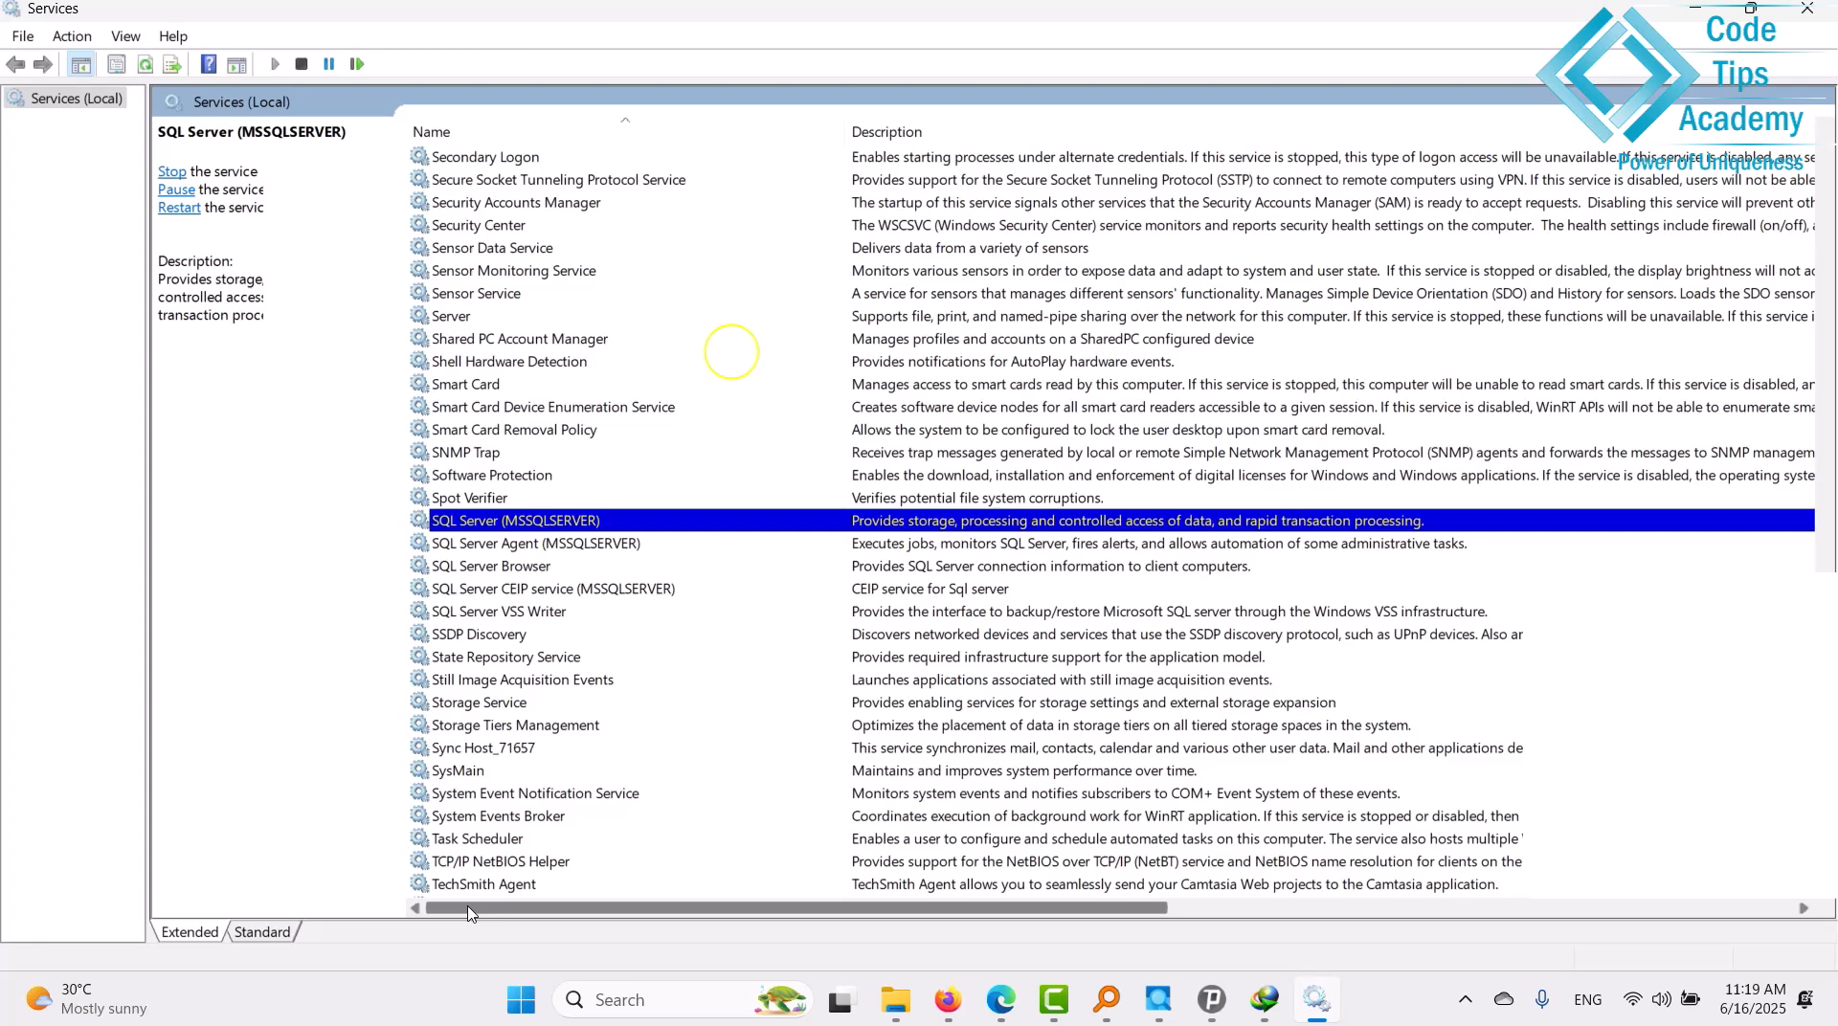
left_click_drag(598, 904, 1618, 924)
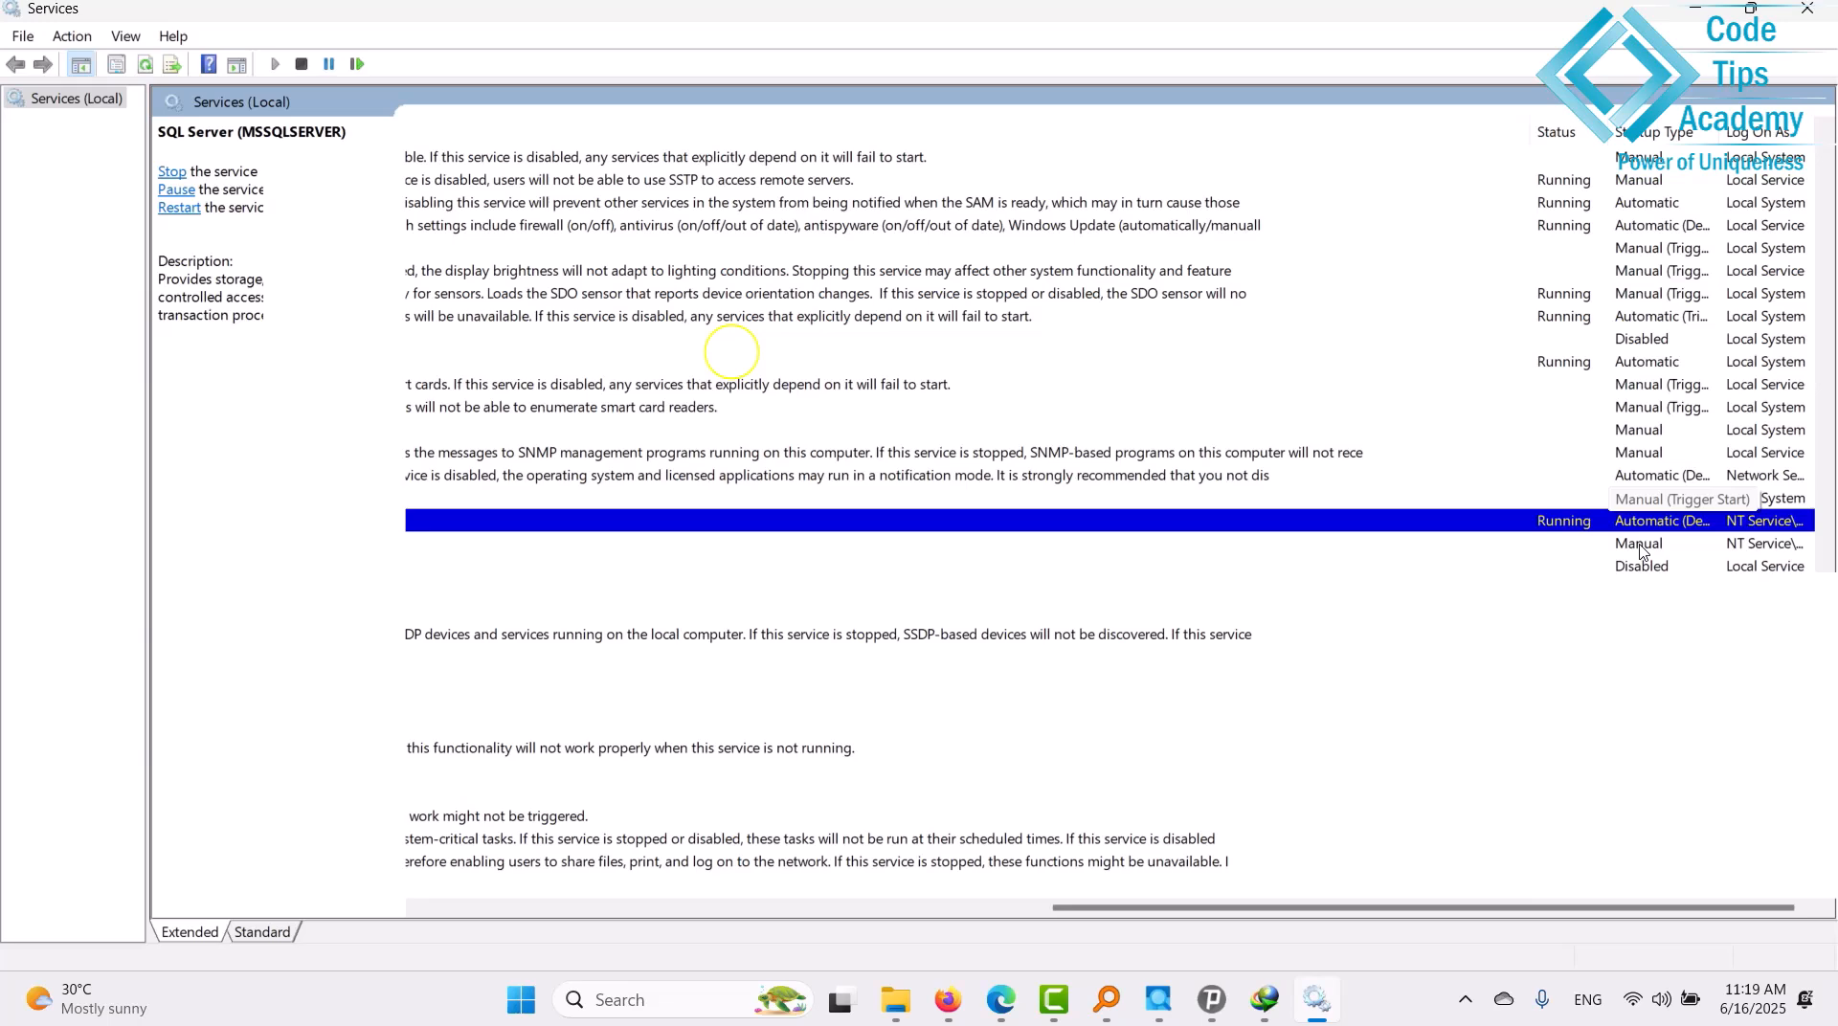
left_click(627, 1000)
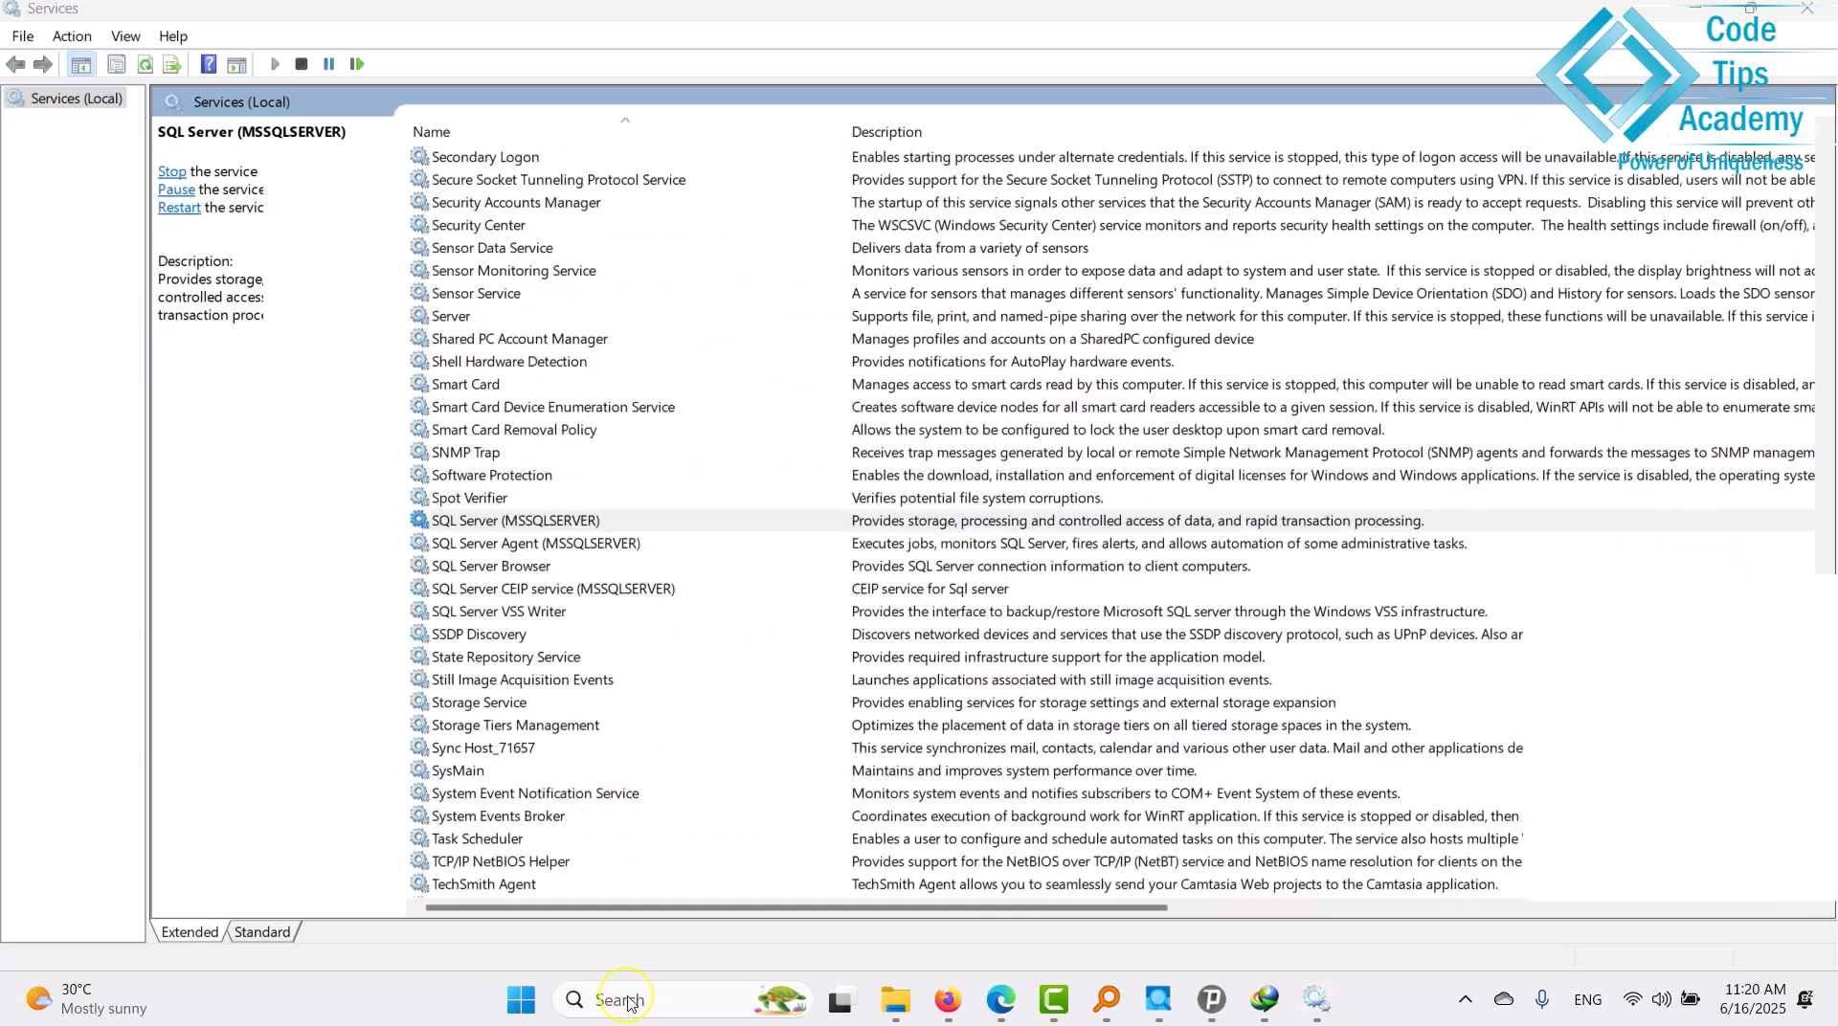
Open Command Prompt and check that sqlcmd connects to the local server, then exit sqlcmd.
left_click(677, 792)
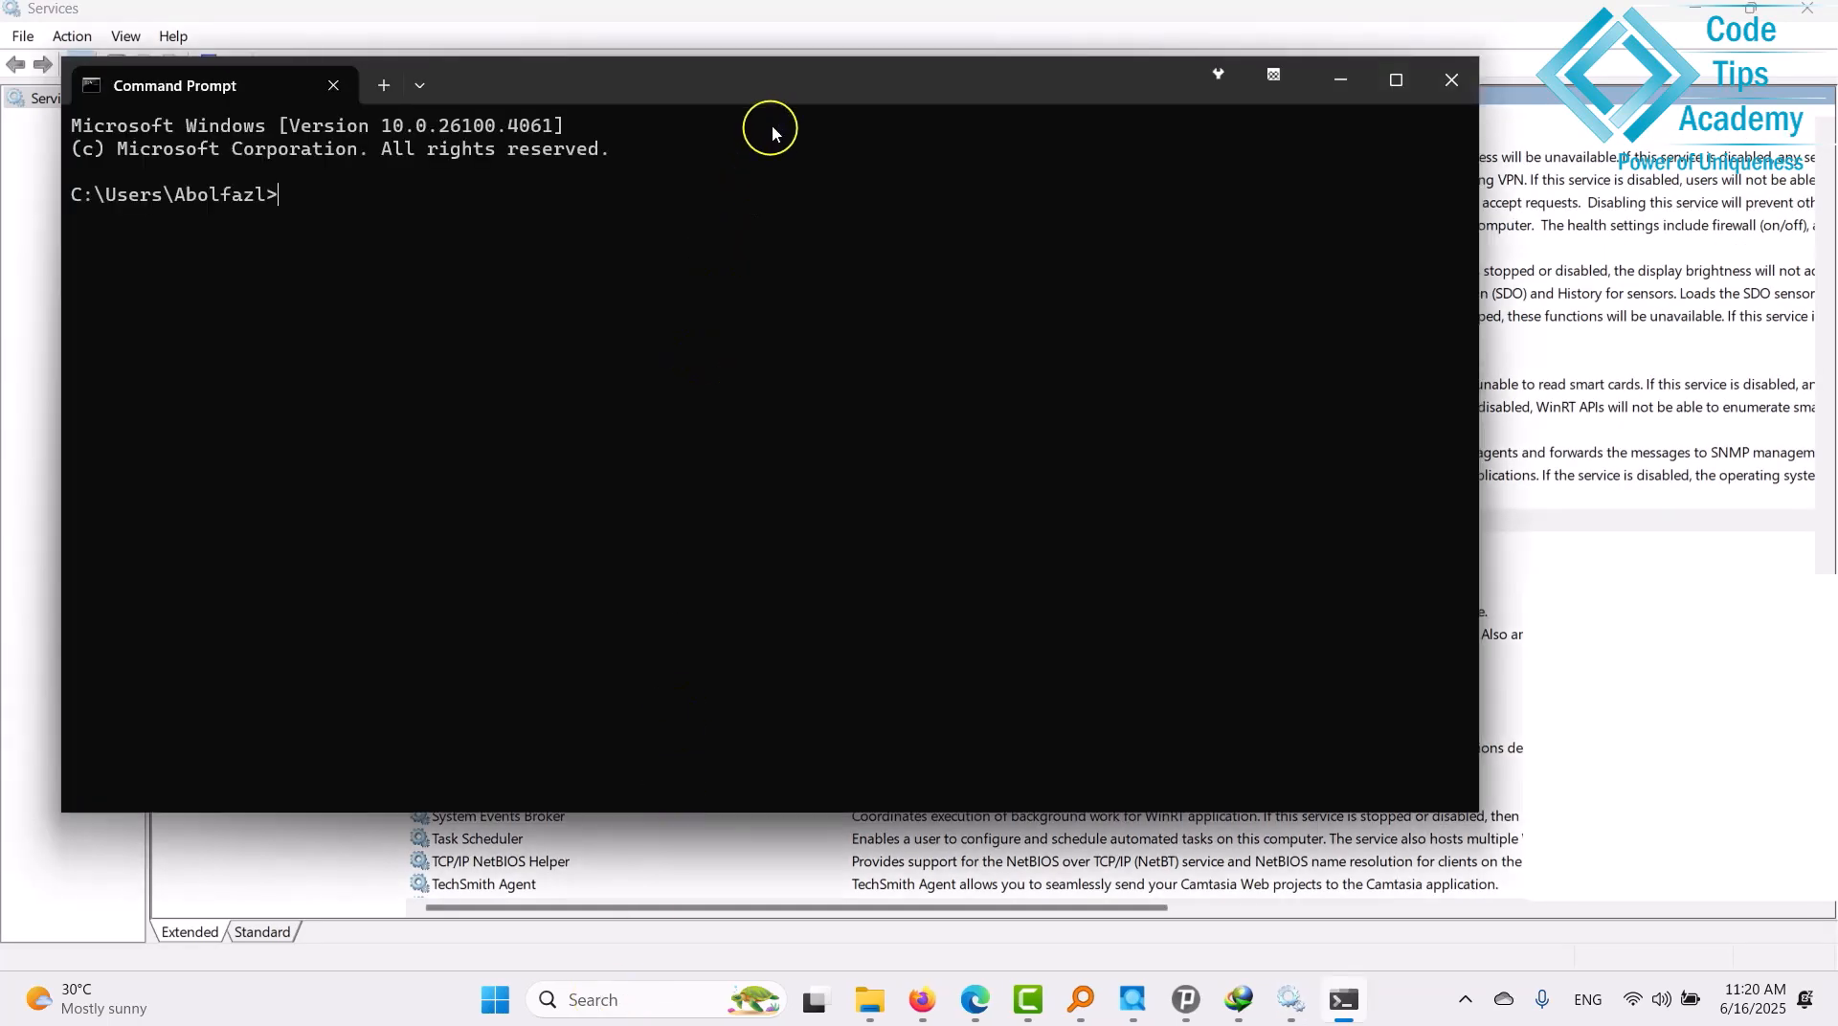
left_click_drag(776, 87, 867, 124)
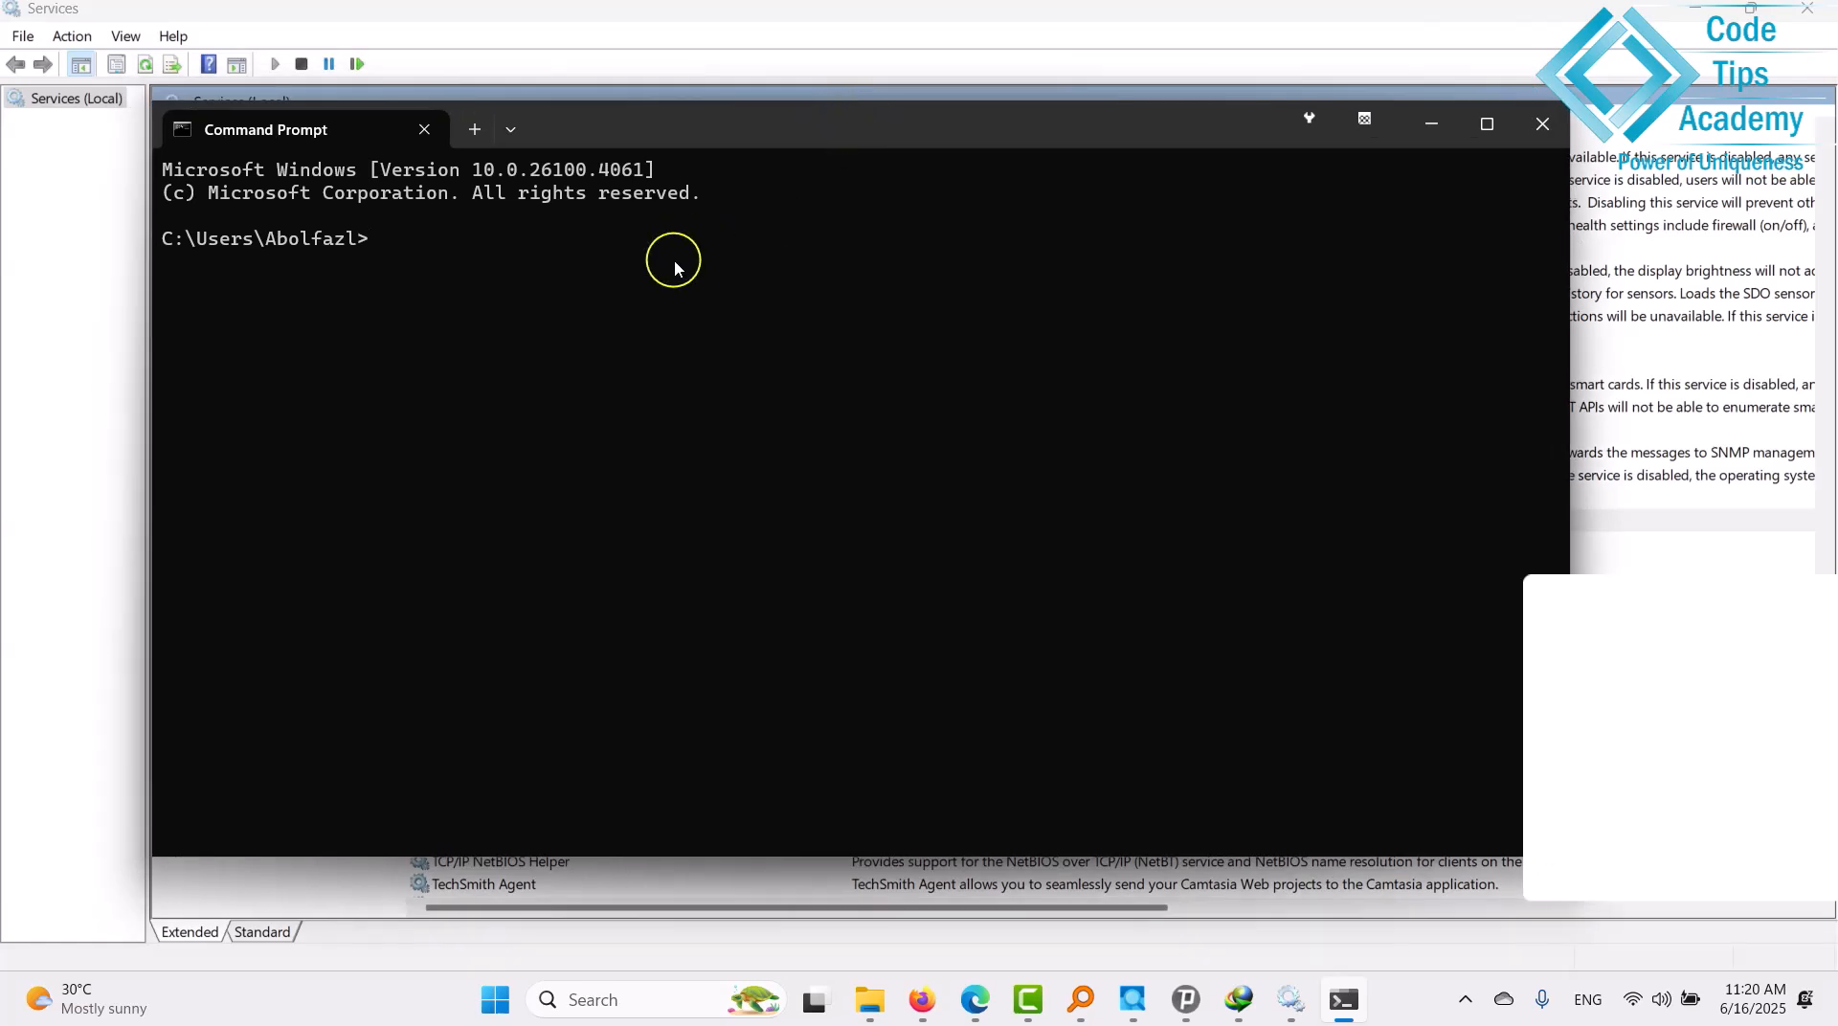
type("sqlcmd")
key("Return")
type("e")
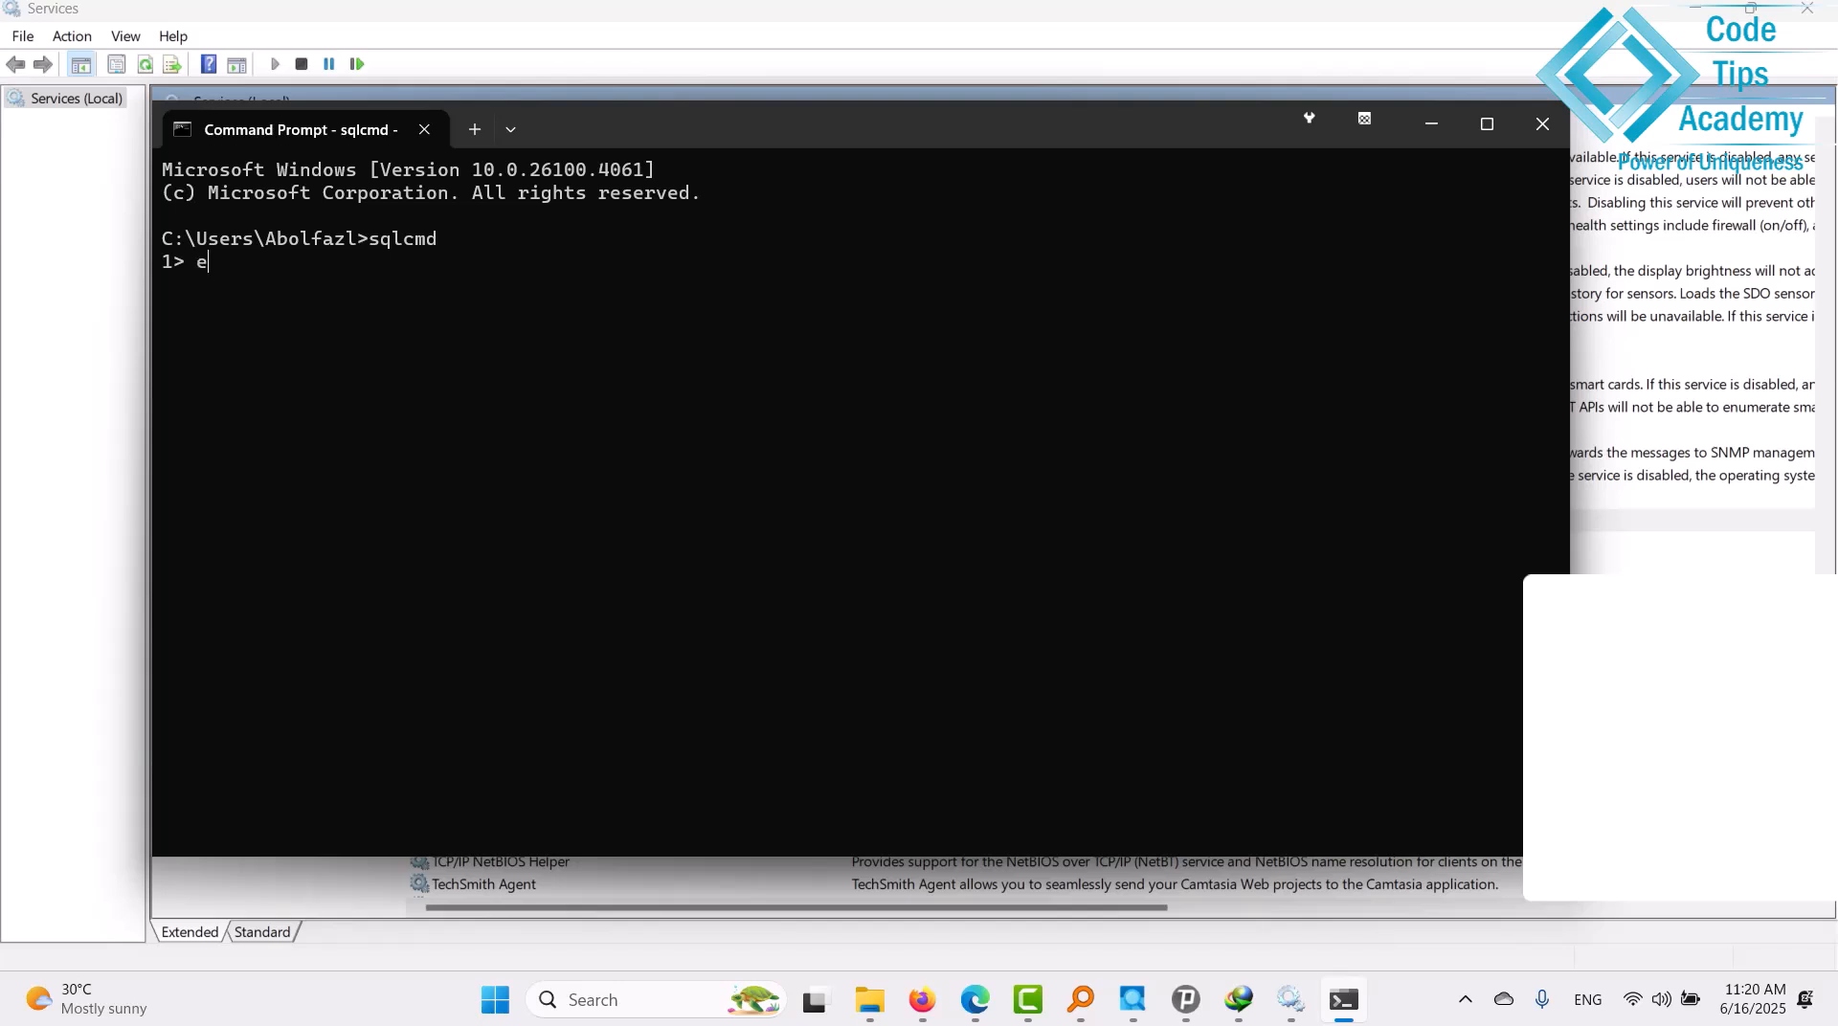
type("xit")
key("Return")
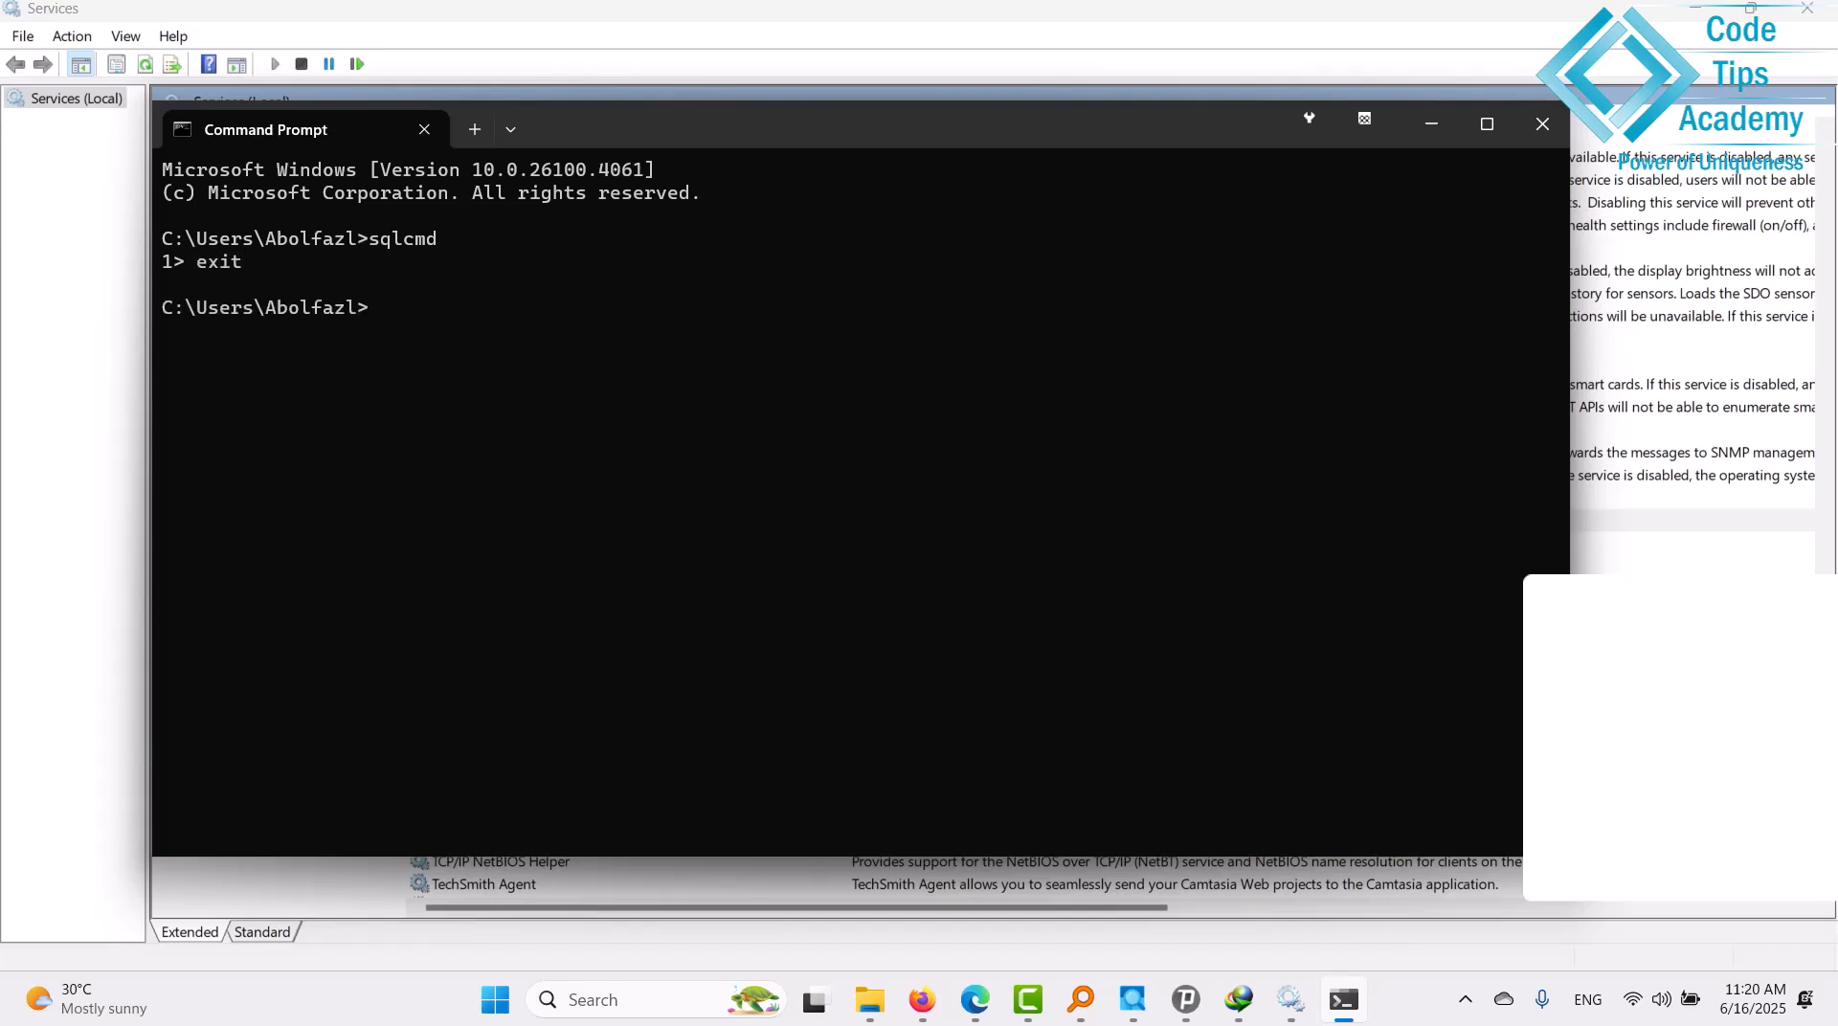
type("sqlcmd -q \"select ")
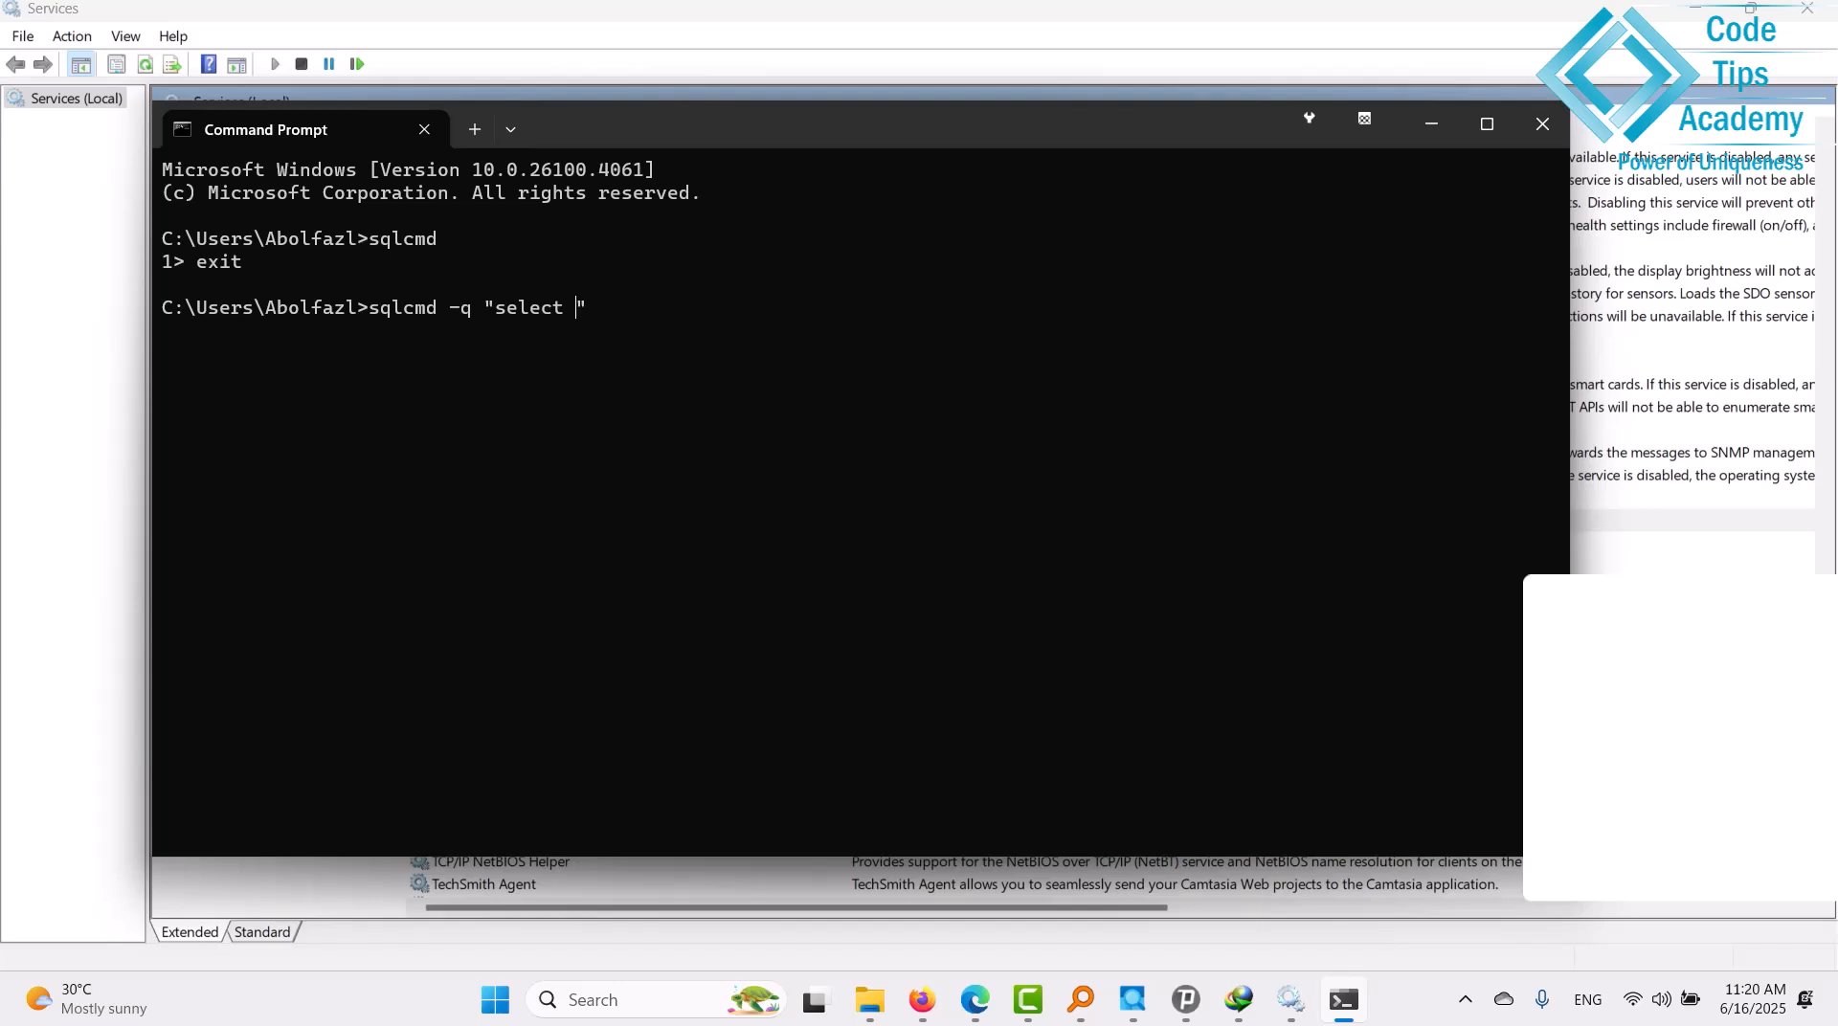
type("@@version")
key("Return")
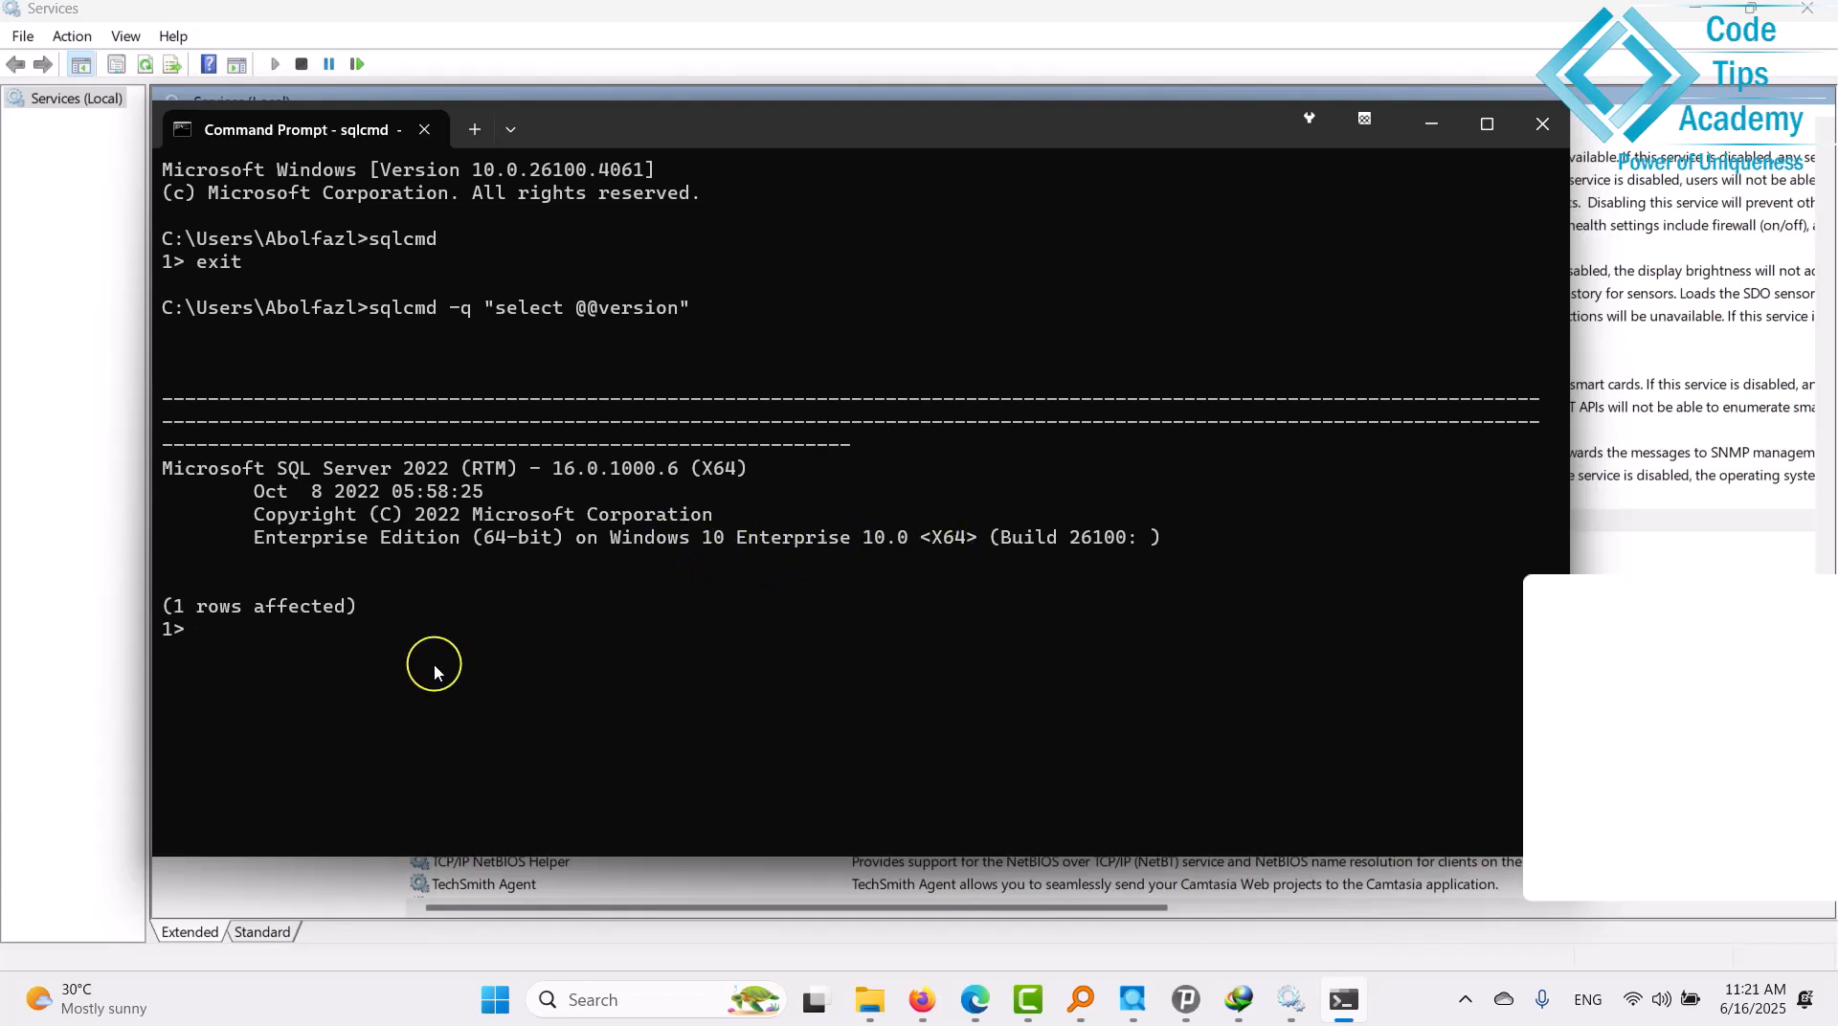
type("exit")
key("Return")
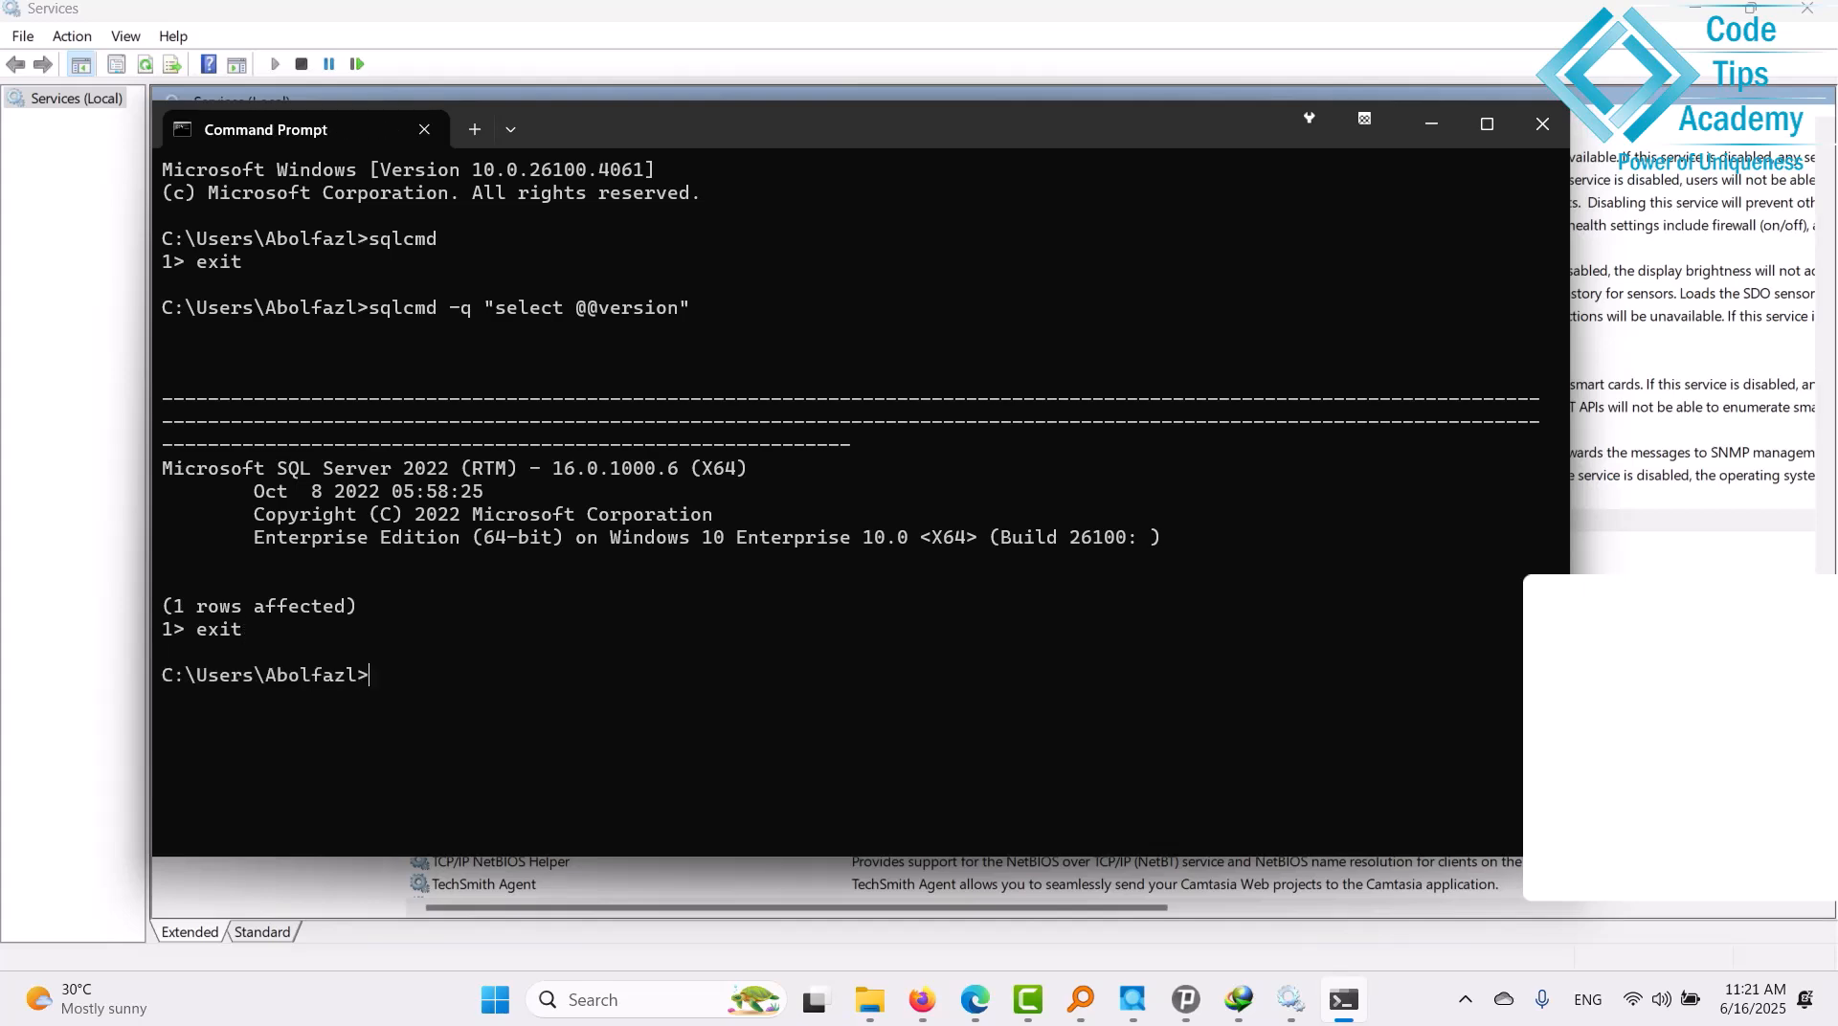
left_click(1560, 132)
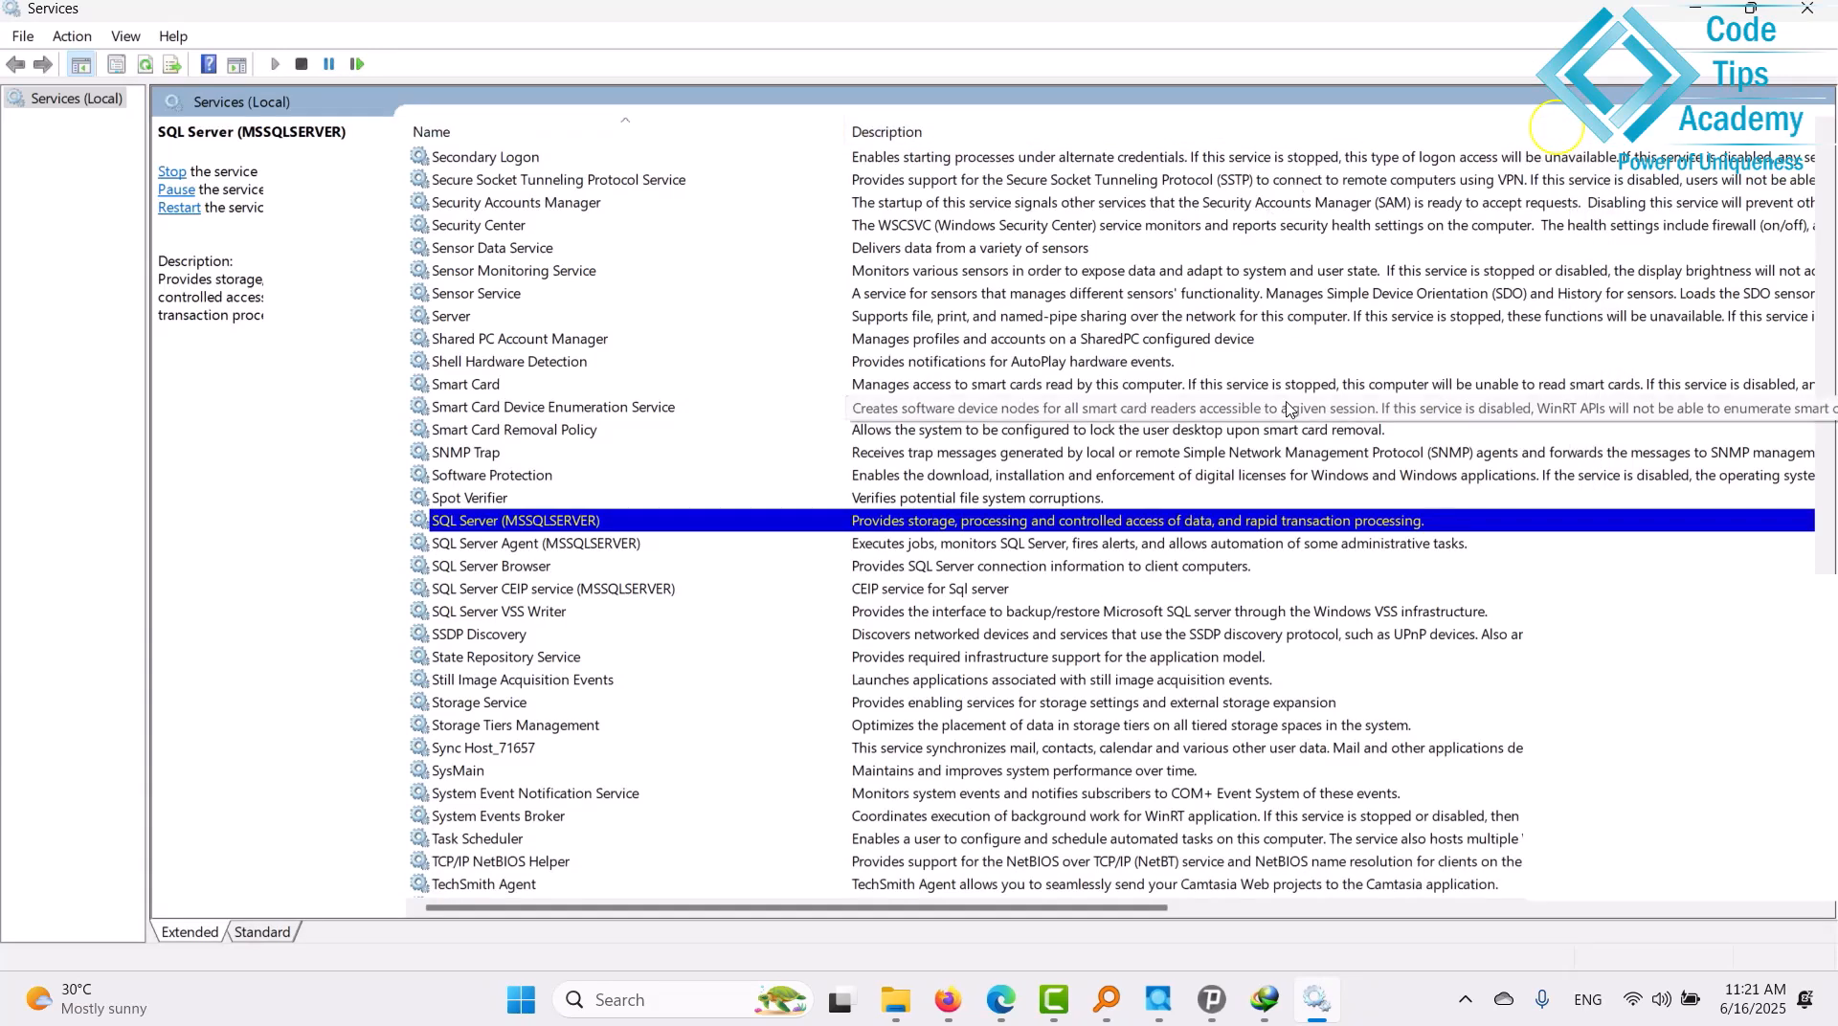
Open the Install SQL Server Management Studio article in a new tab and scroll to Step 2.
mouse_move(948, 1003)
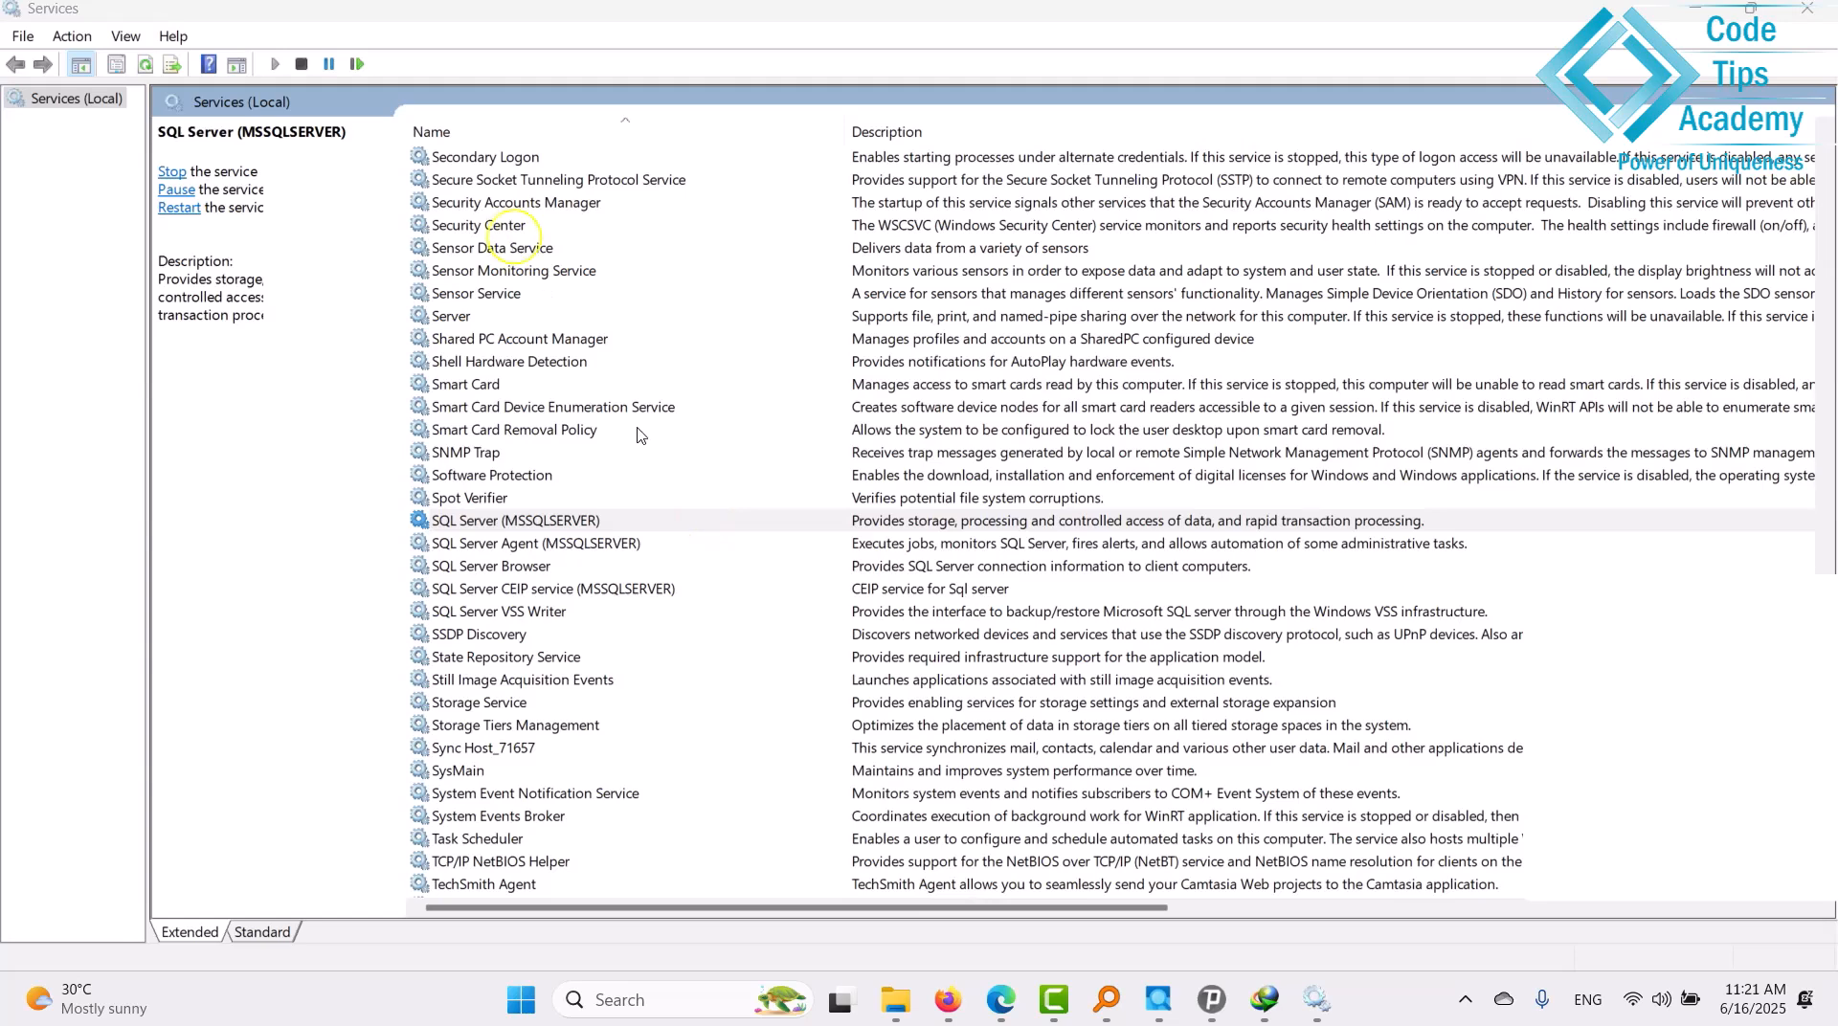
left_click(950, 991)
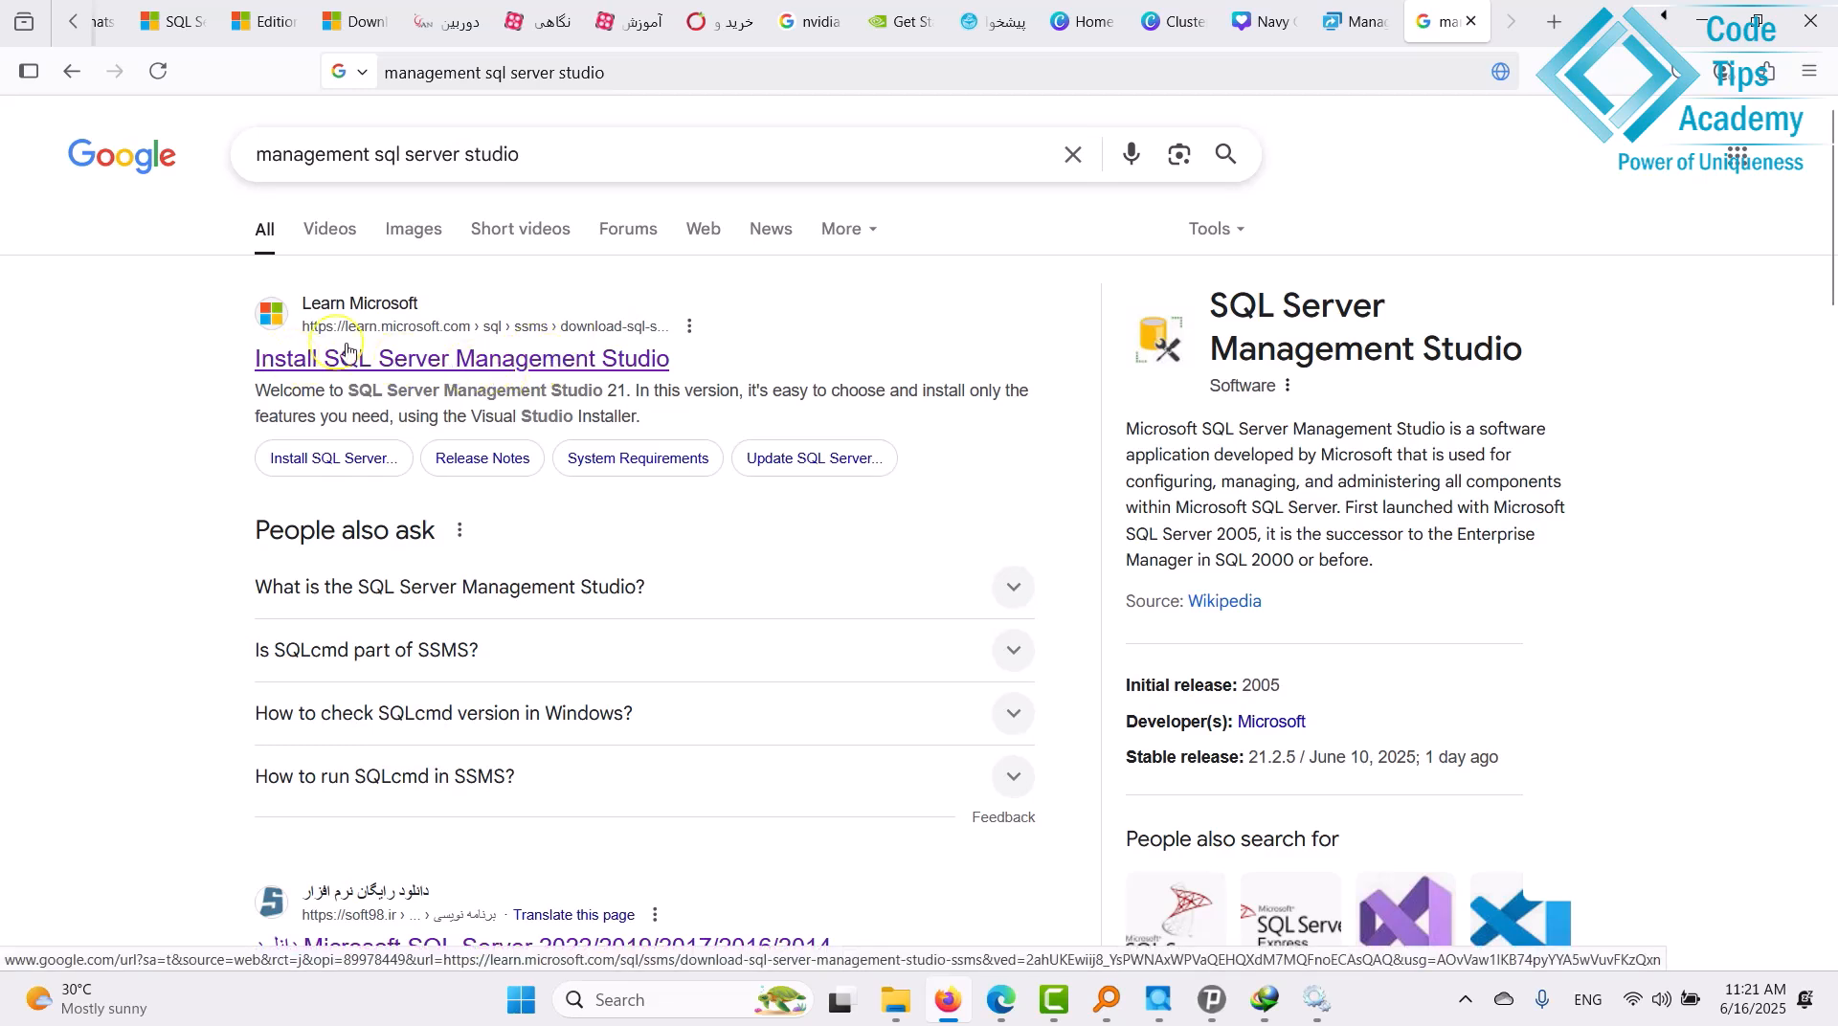
middle_click(507, 358)
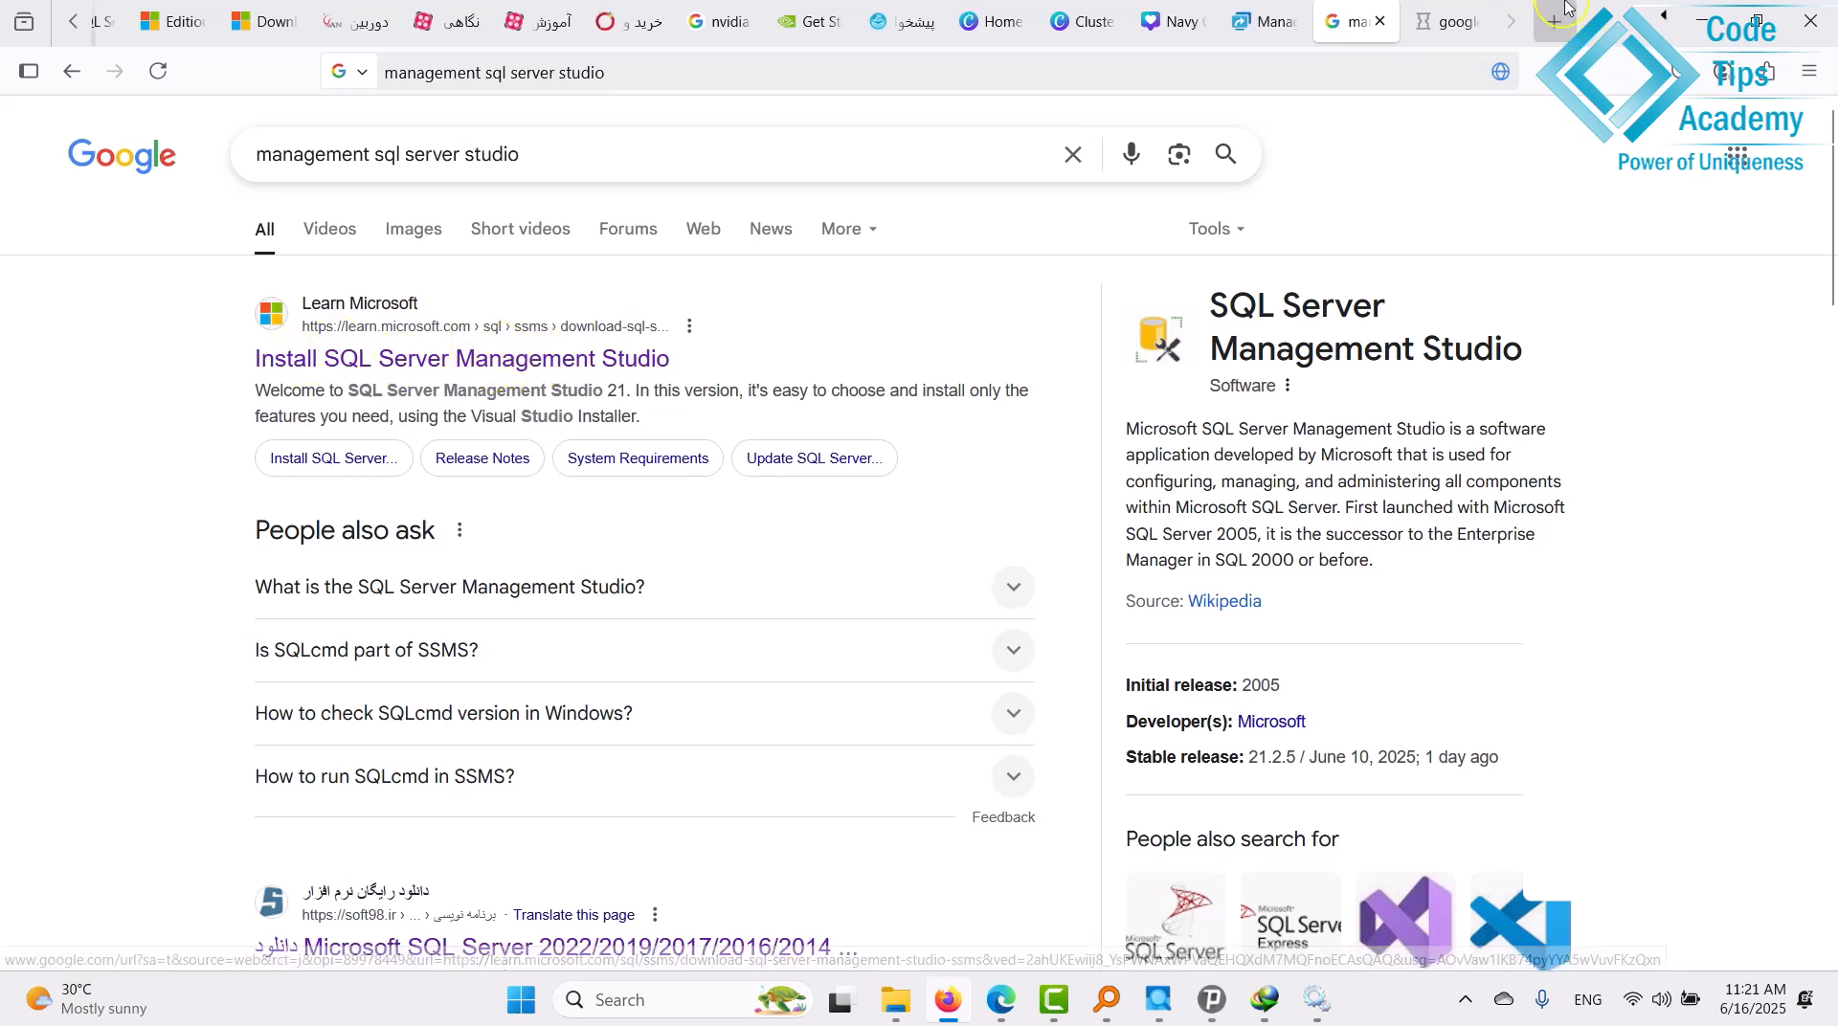
left_click(1440, 21)
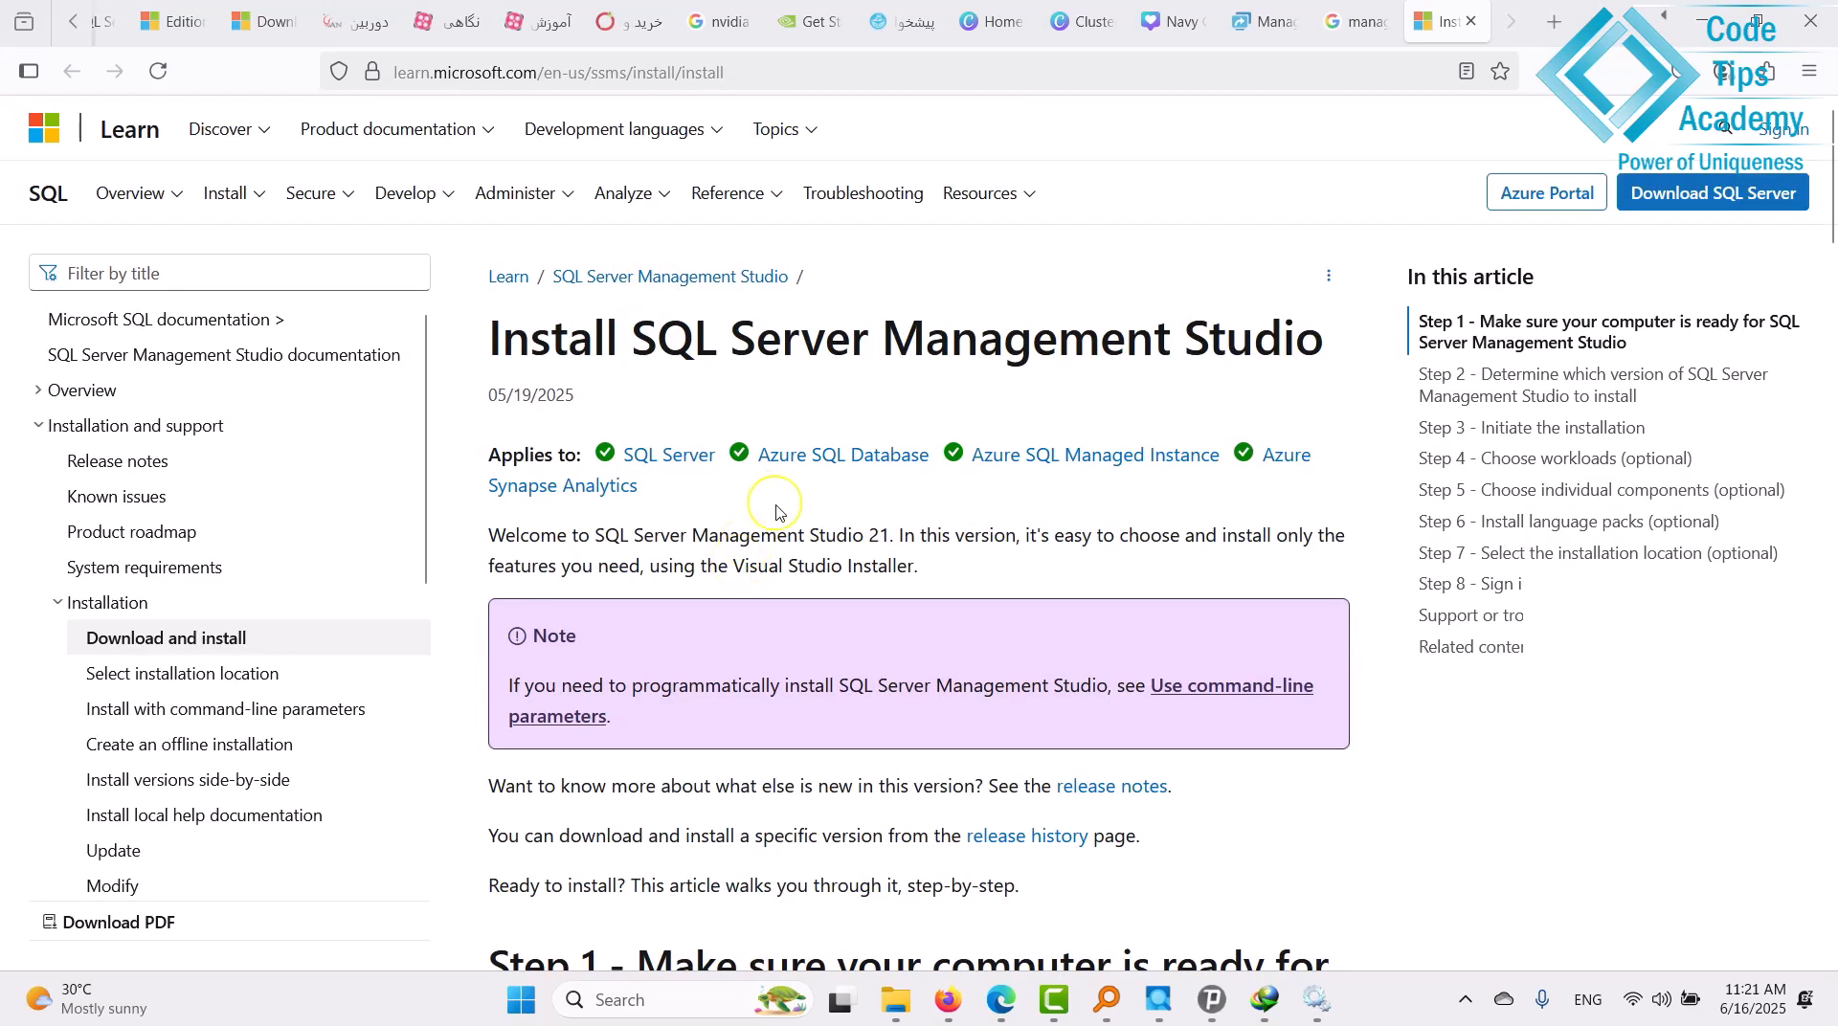
scroll(776, 512, "down", 10)
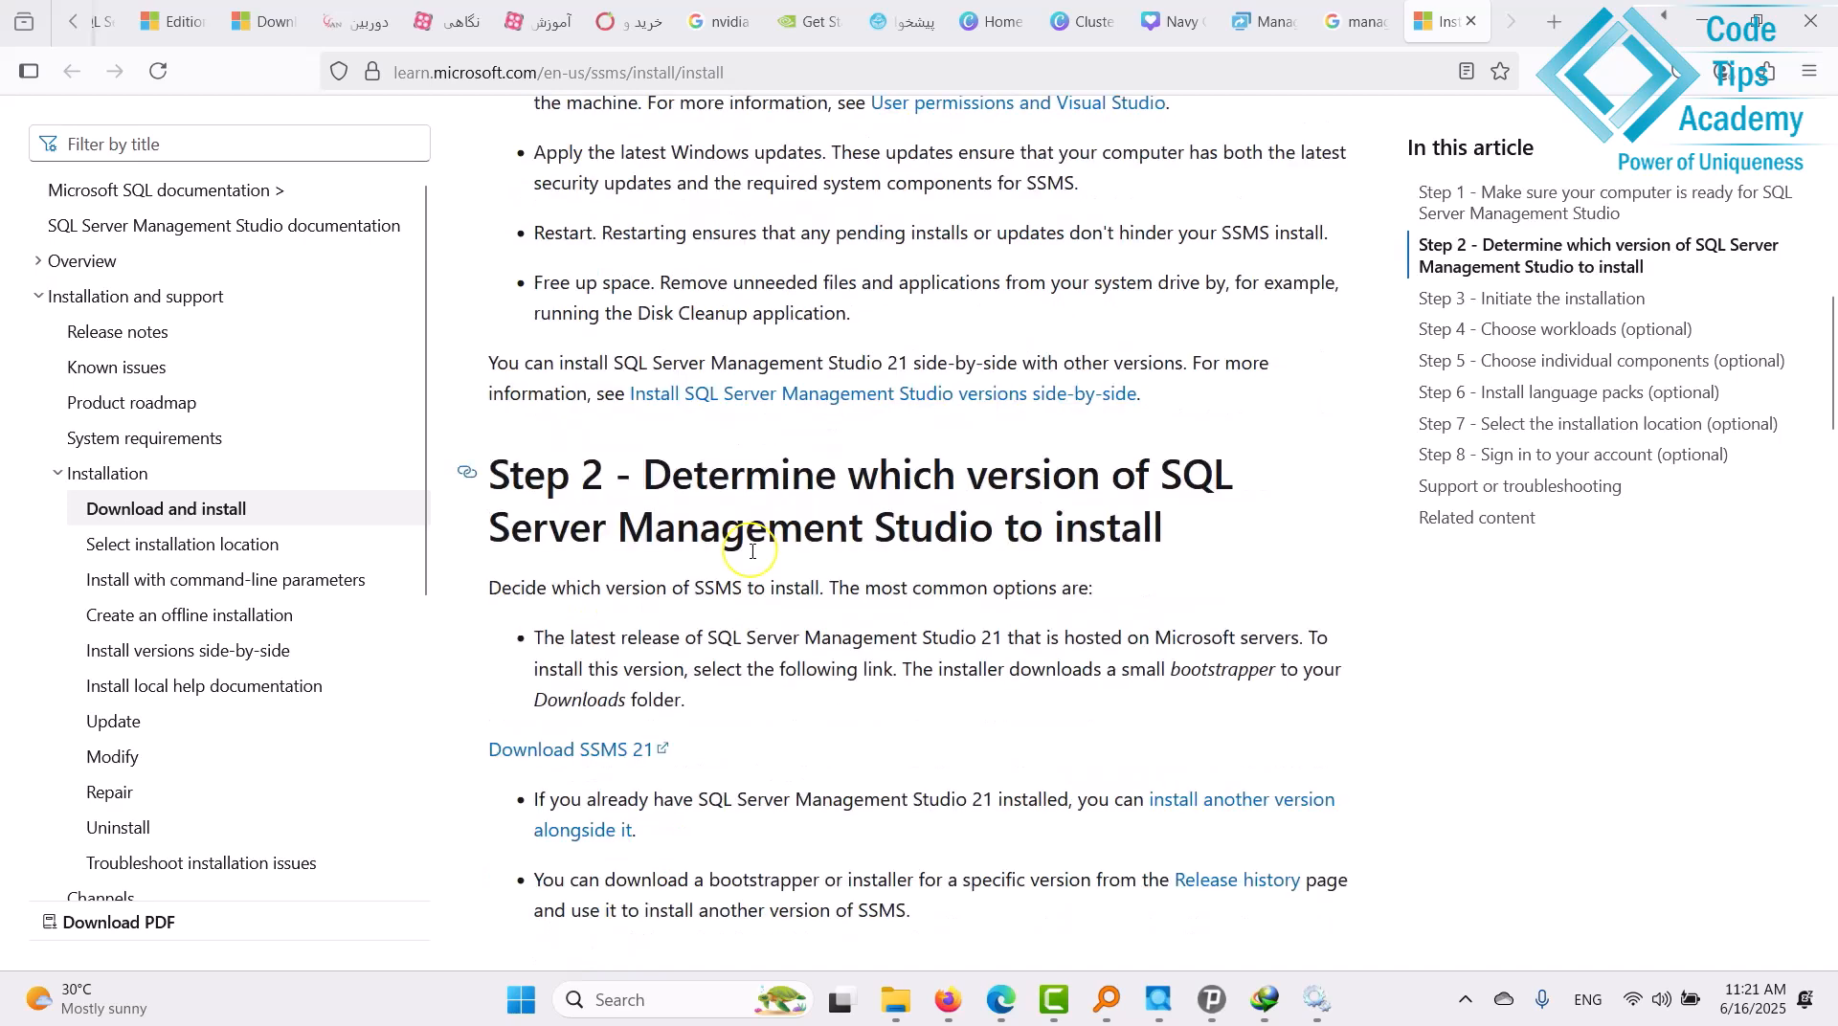
scroll(753, 551, "down", 3)
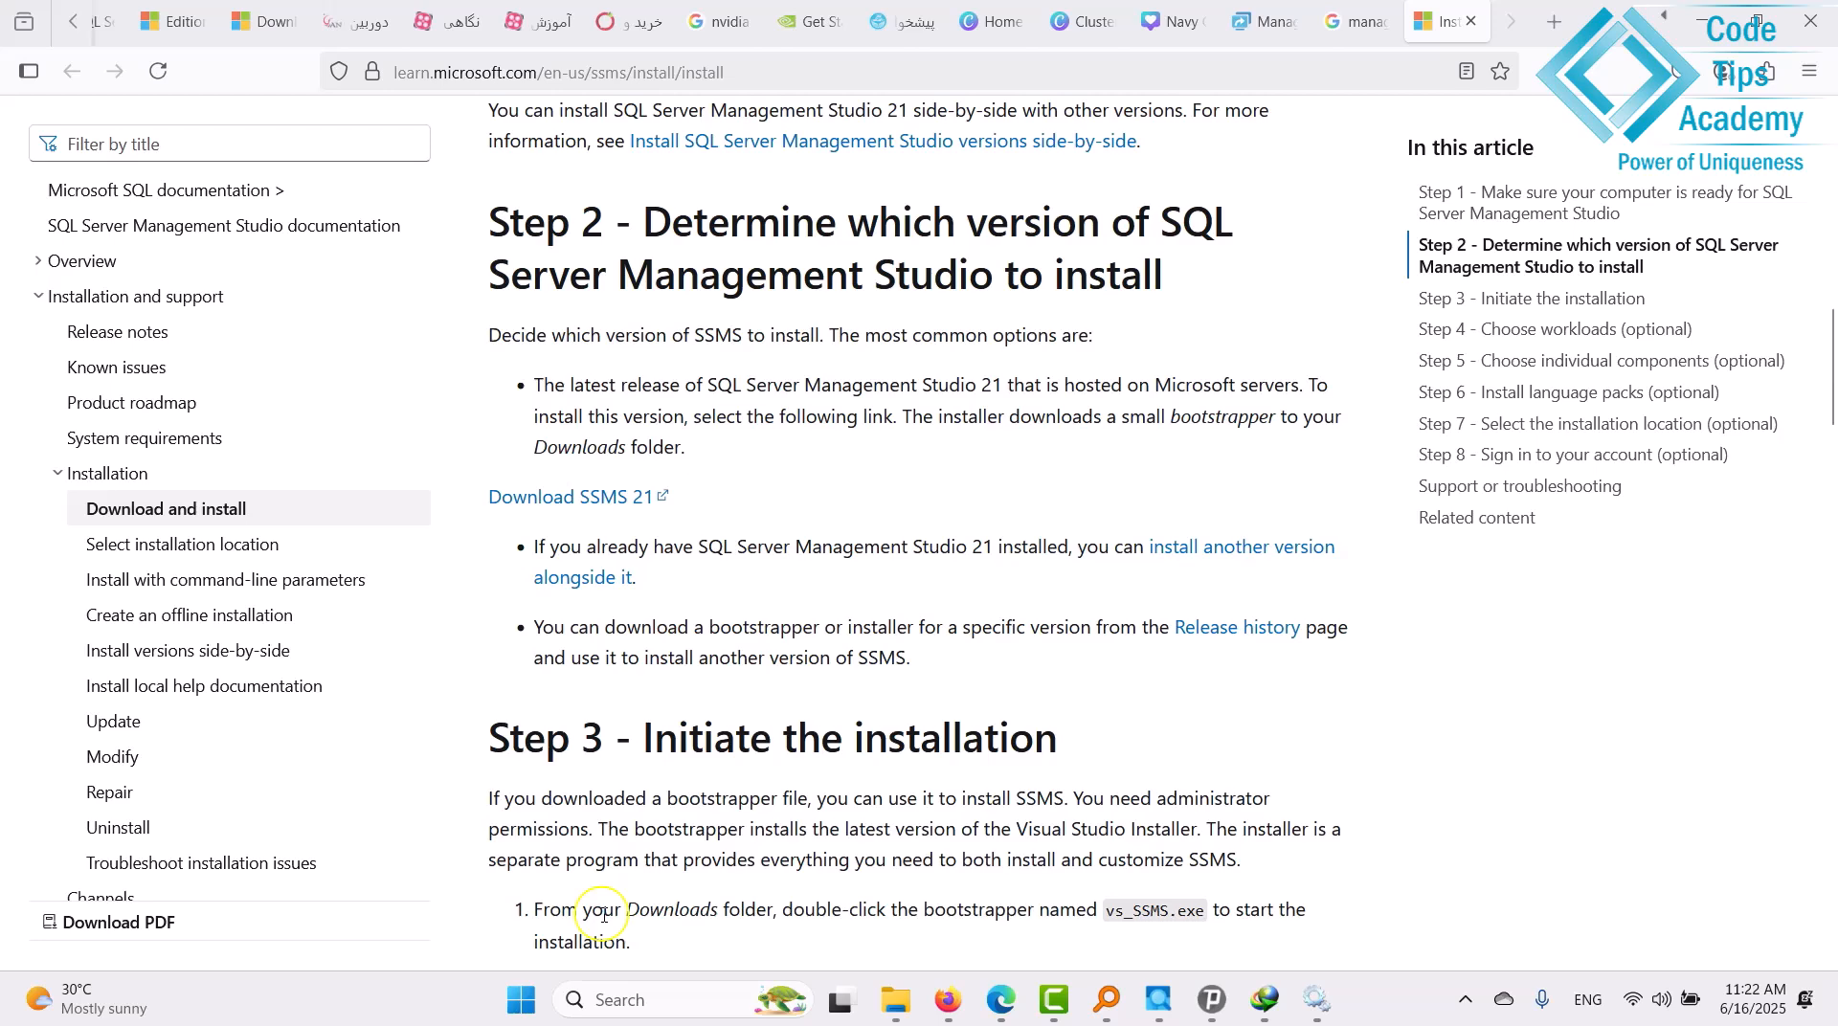
Briefly launch Command Prompt from Windows Search and close it again.
left_click(617, 1008)
left_click(667, 188)
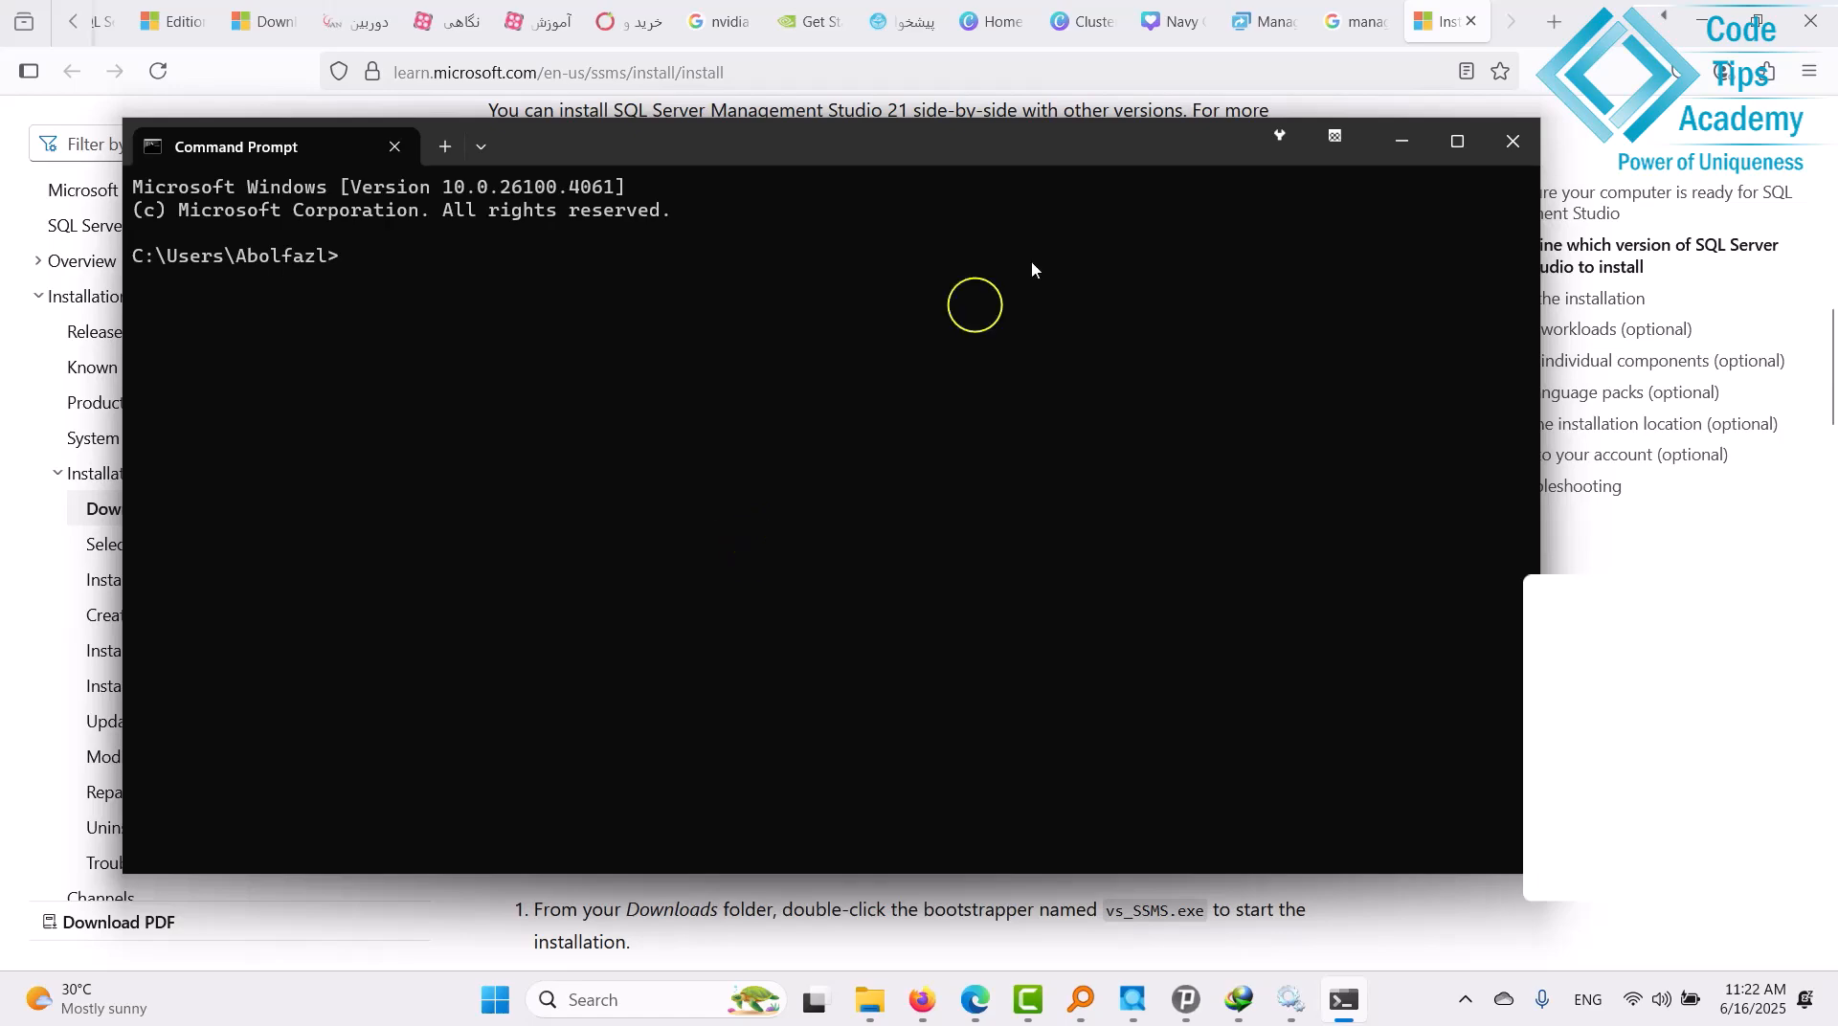
left_click(1512, 141)
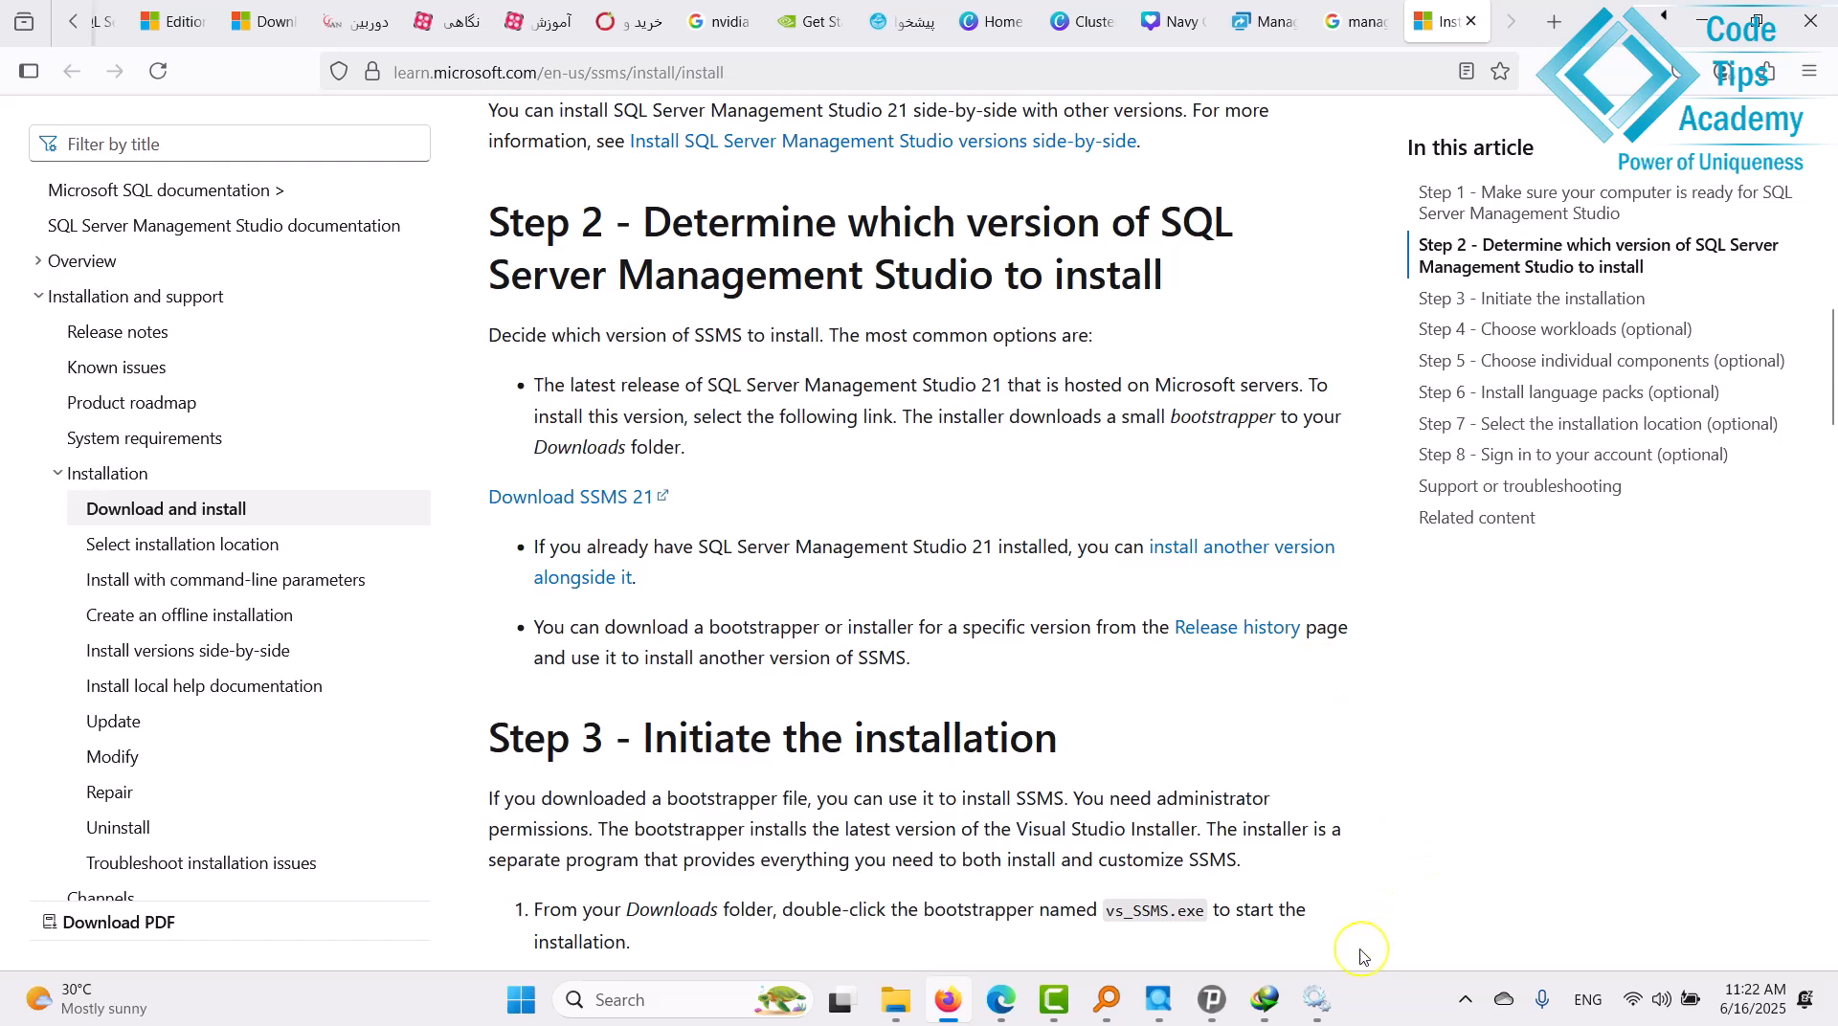
Download and run the SSMS 21 bootstrapper, accepting the terms so Visual Studio Installer prepares itself.
left_click(587, 504)
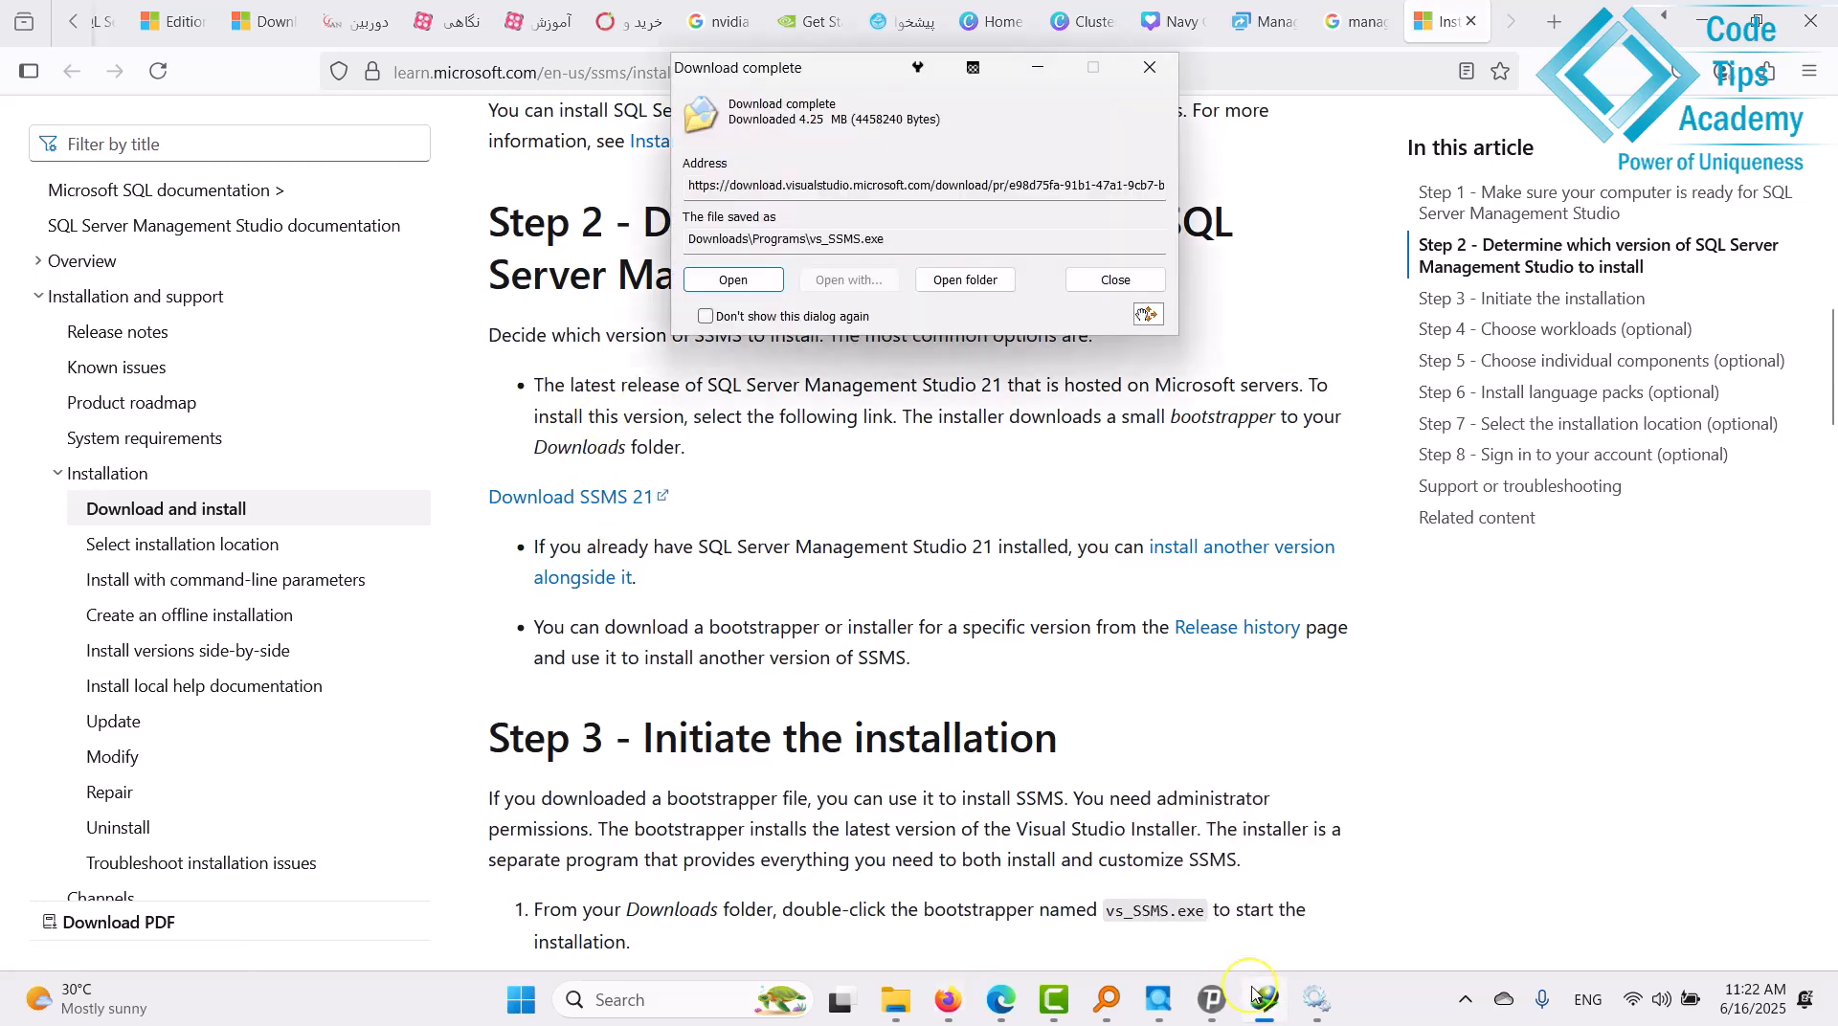
left_click(746, 281)
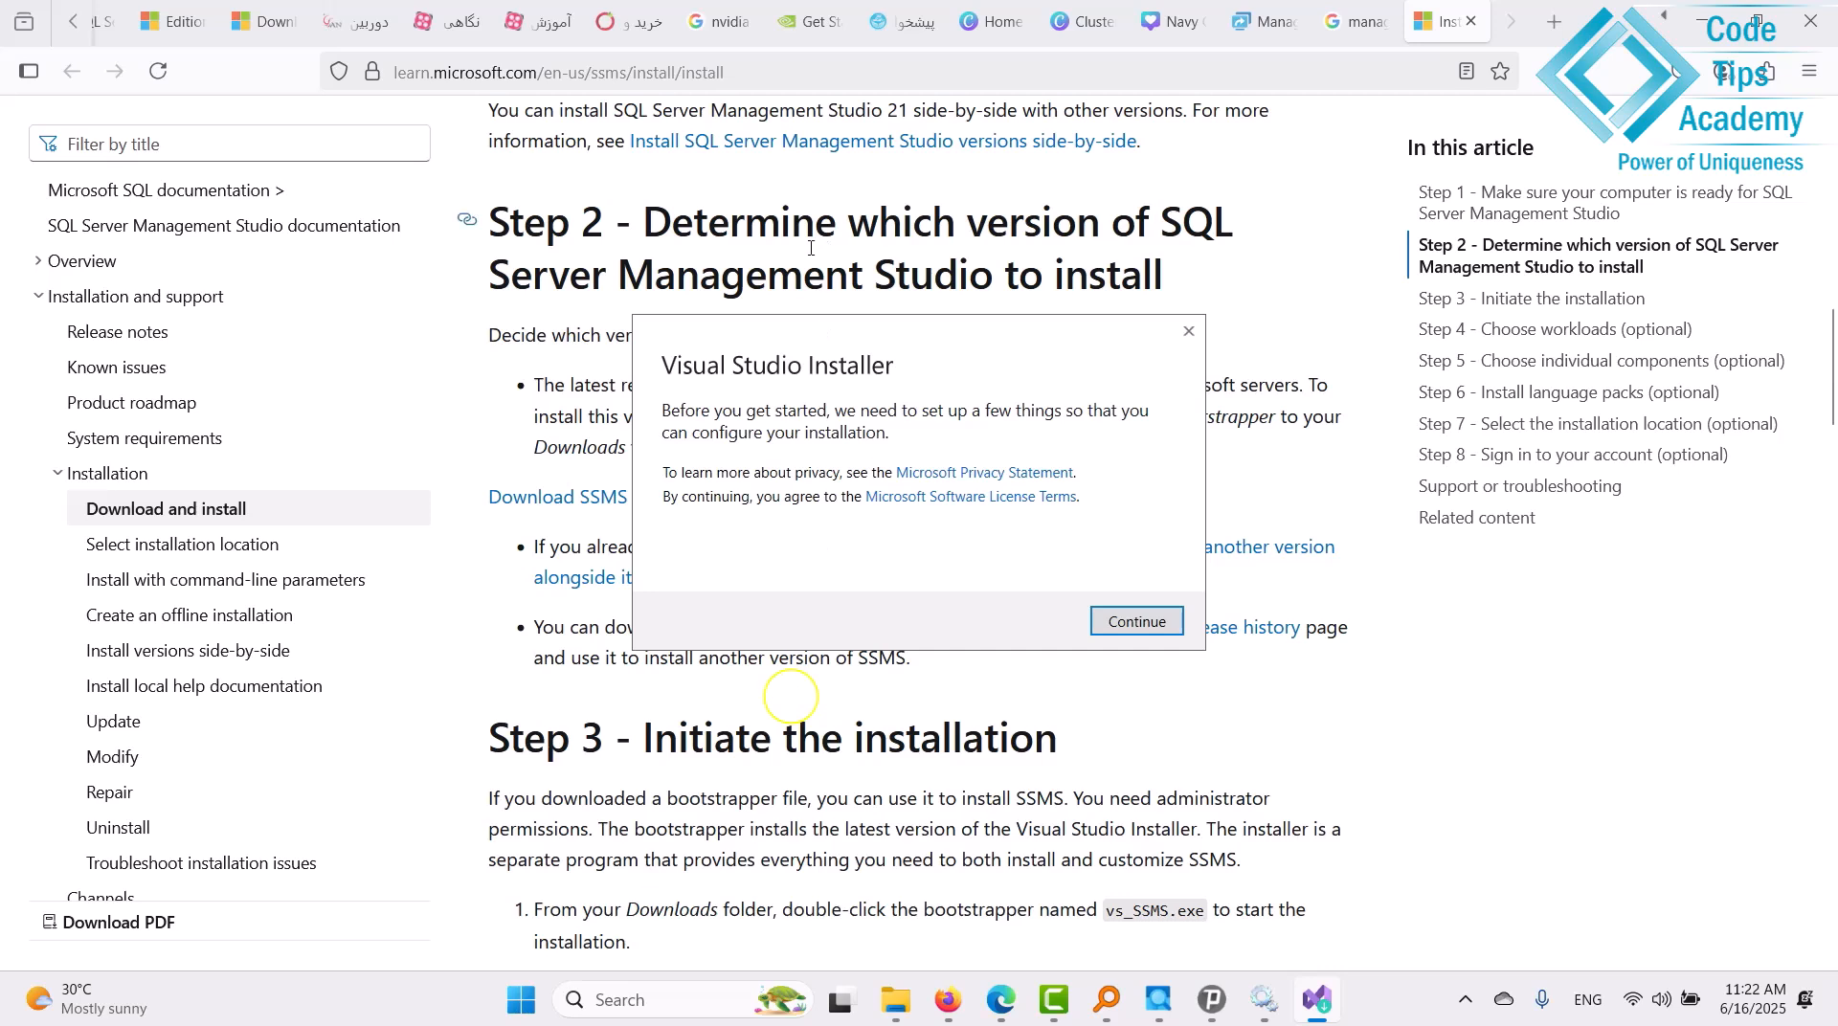
left_click(1157, 626)
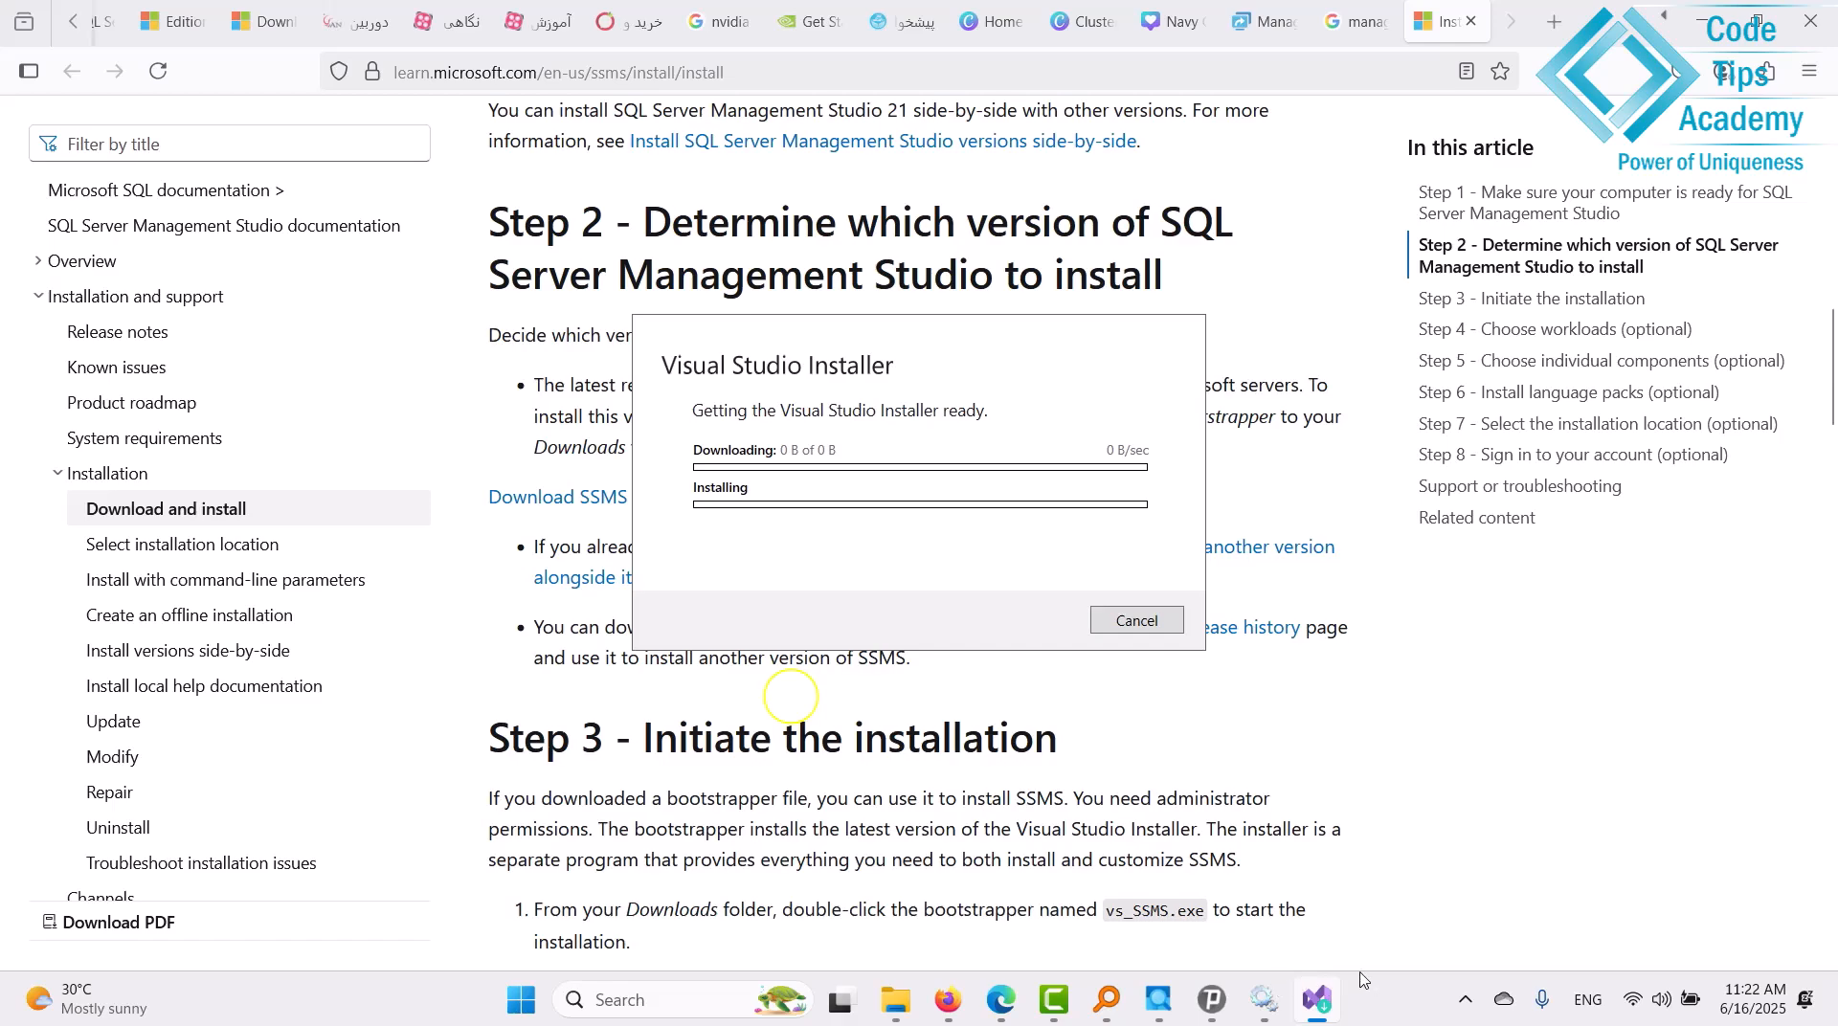
left_click(1466, 998)
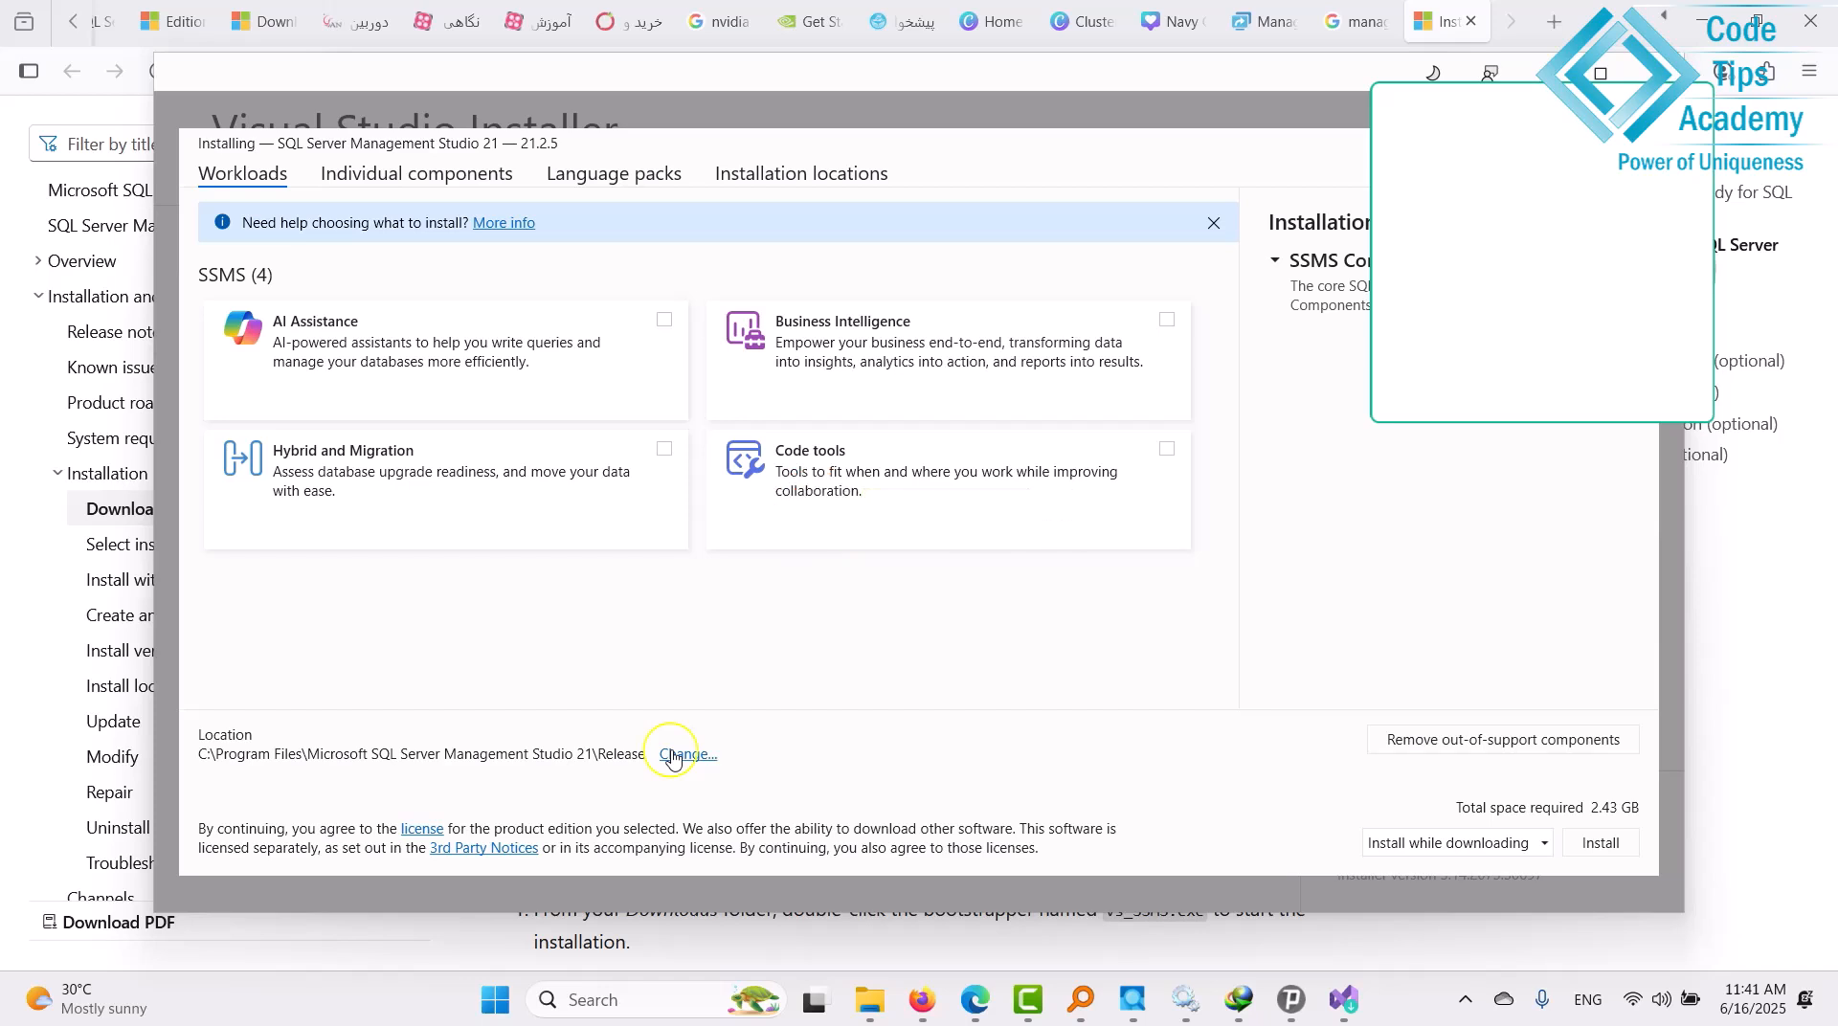
In Installation locations, start editing the product path by deleting ' Files' after 'Program'.
left_click(675, 756)
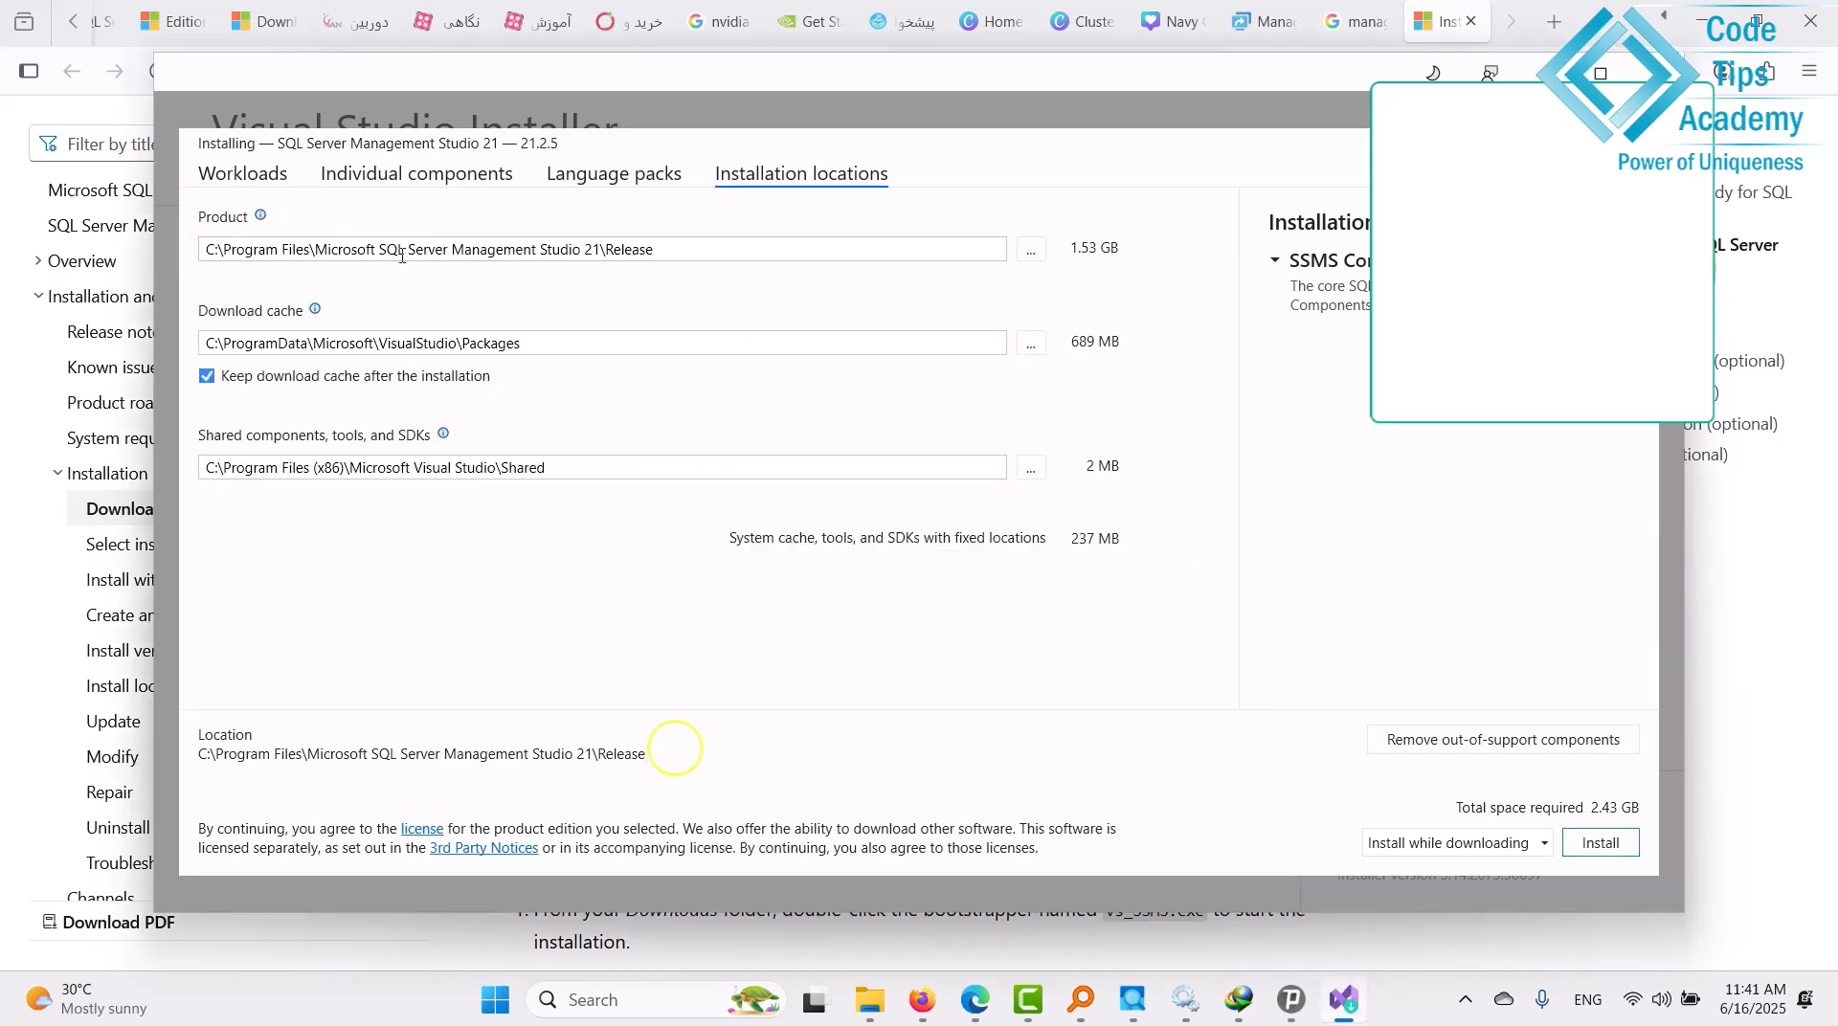
left_click(308, 251)
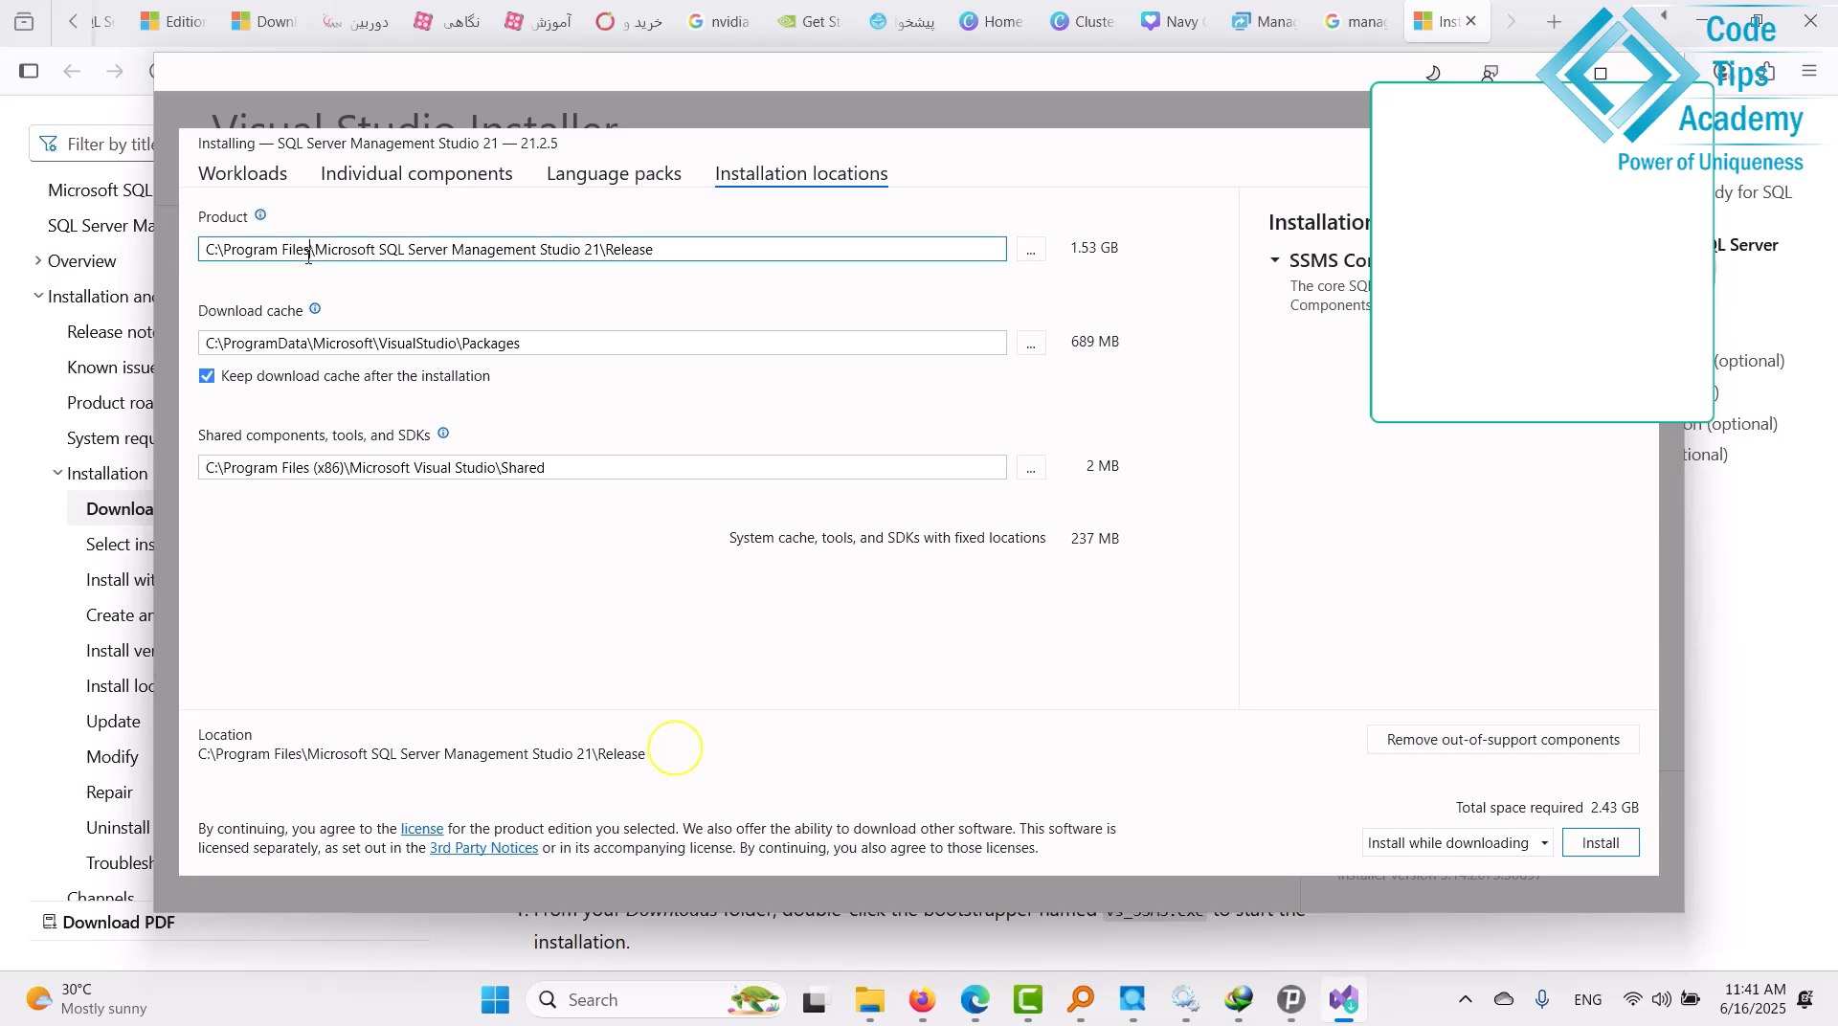
key("BackSpace")
key("BackSpace")
key("BackSpace")
key("BackSpace")
key("BackSpace")
key("BackSpace")
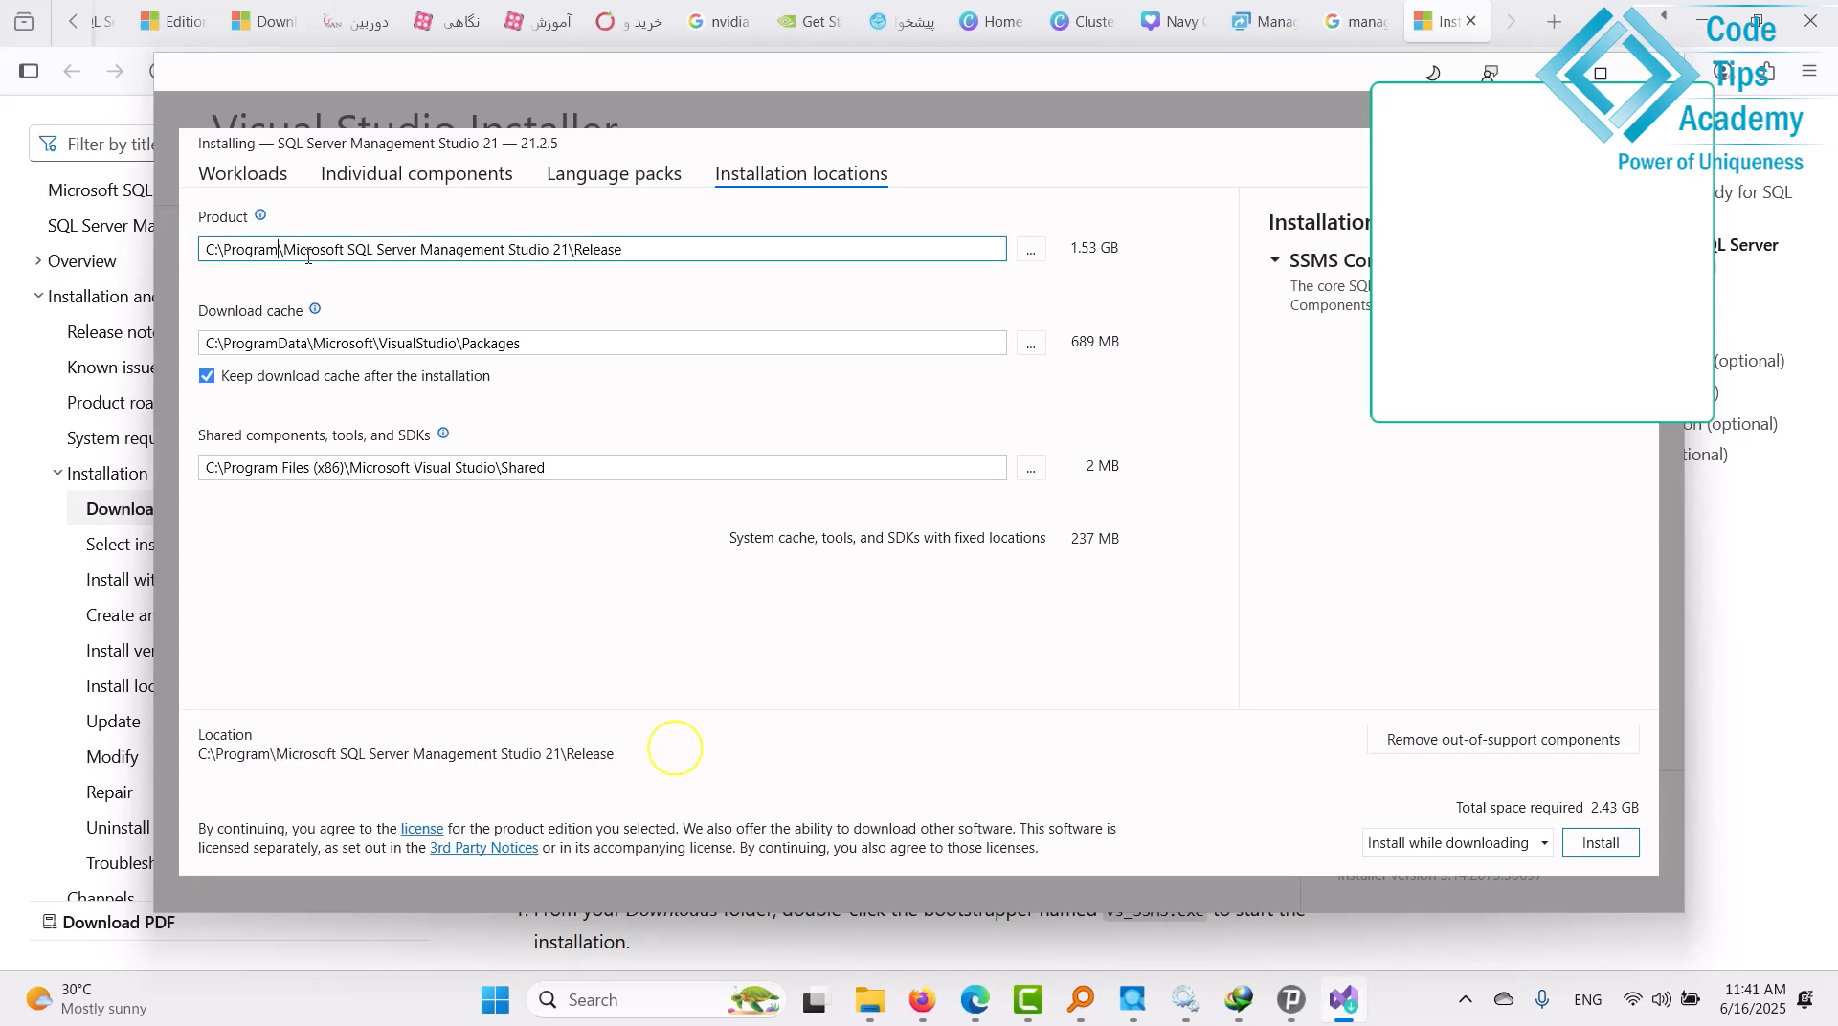
Change the product path to d:\Programs\Microsoft SQL Server Management Studio 21\Release.
type("s")
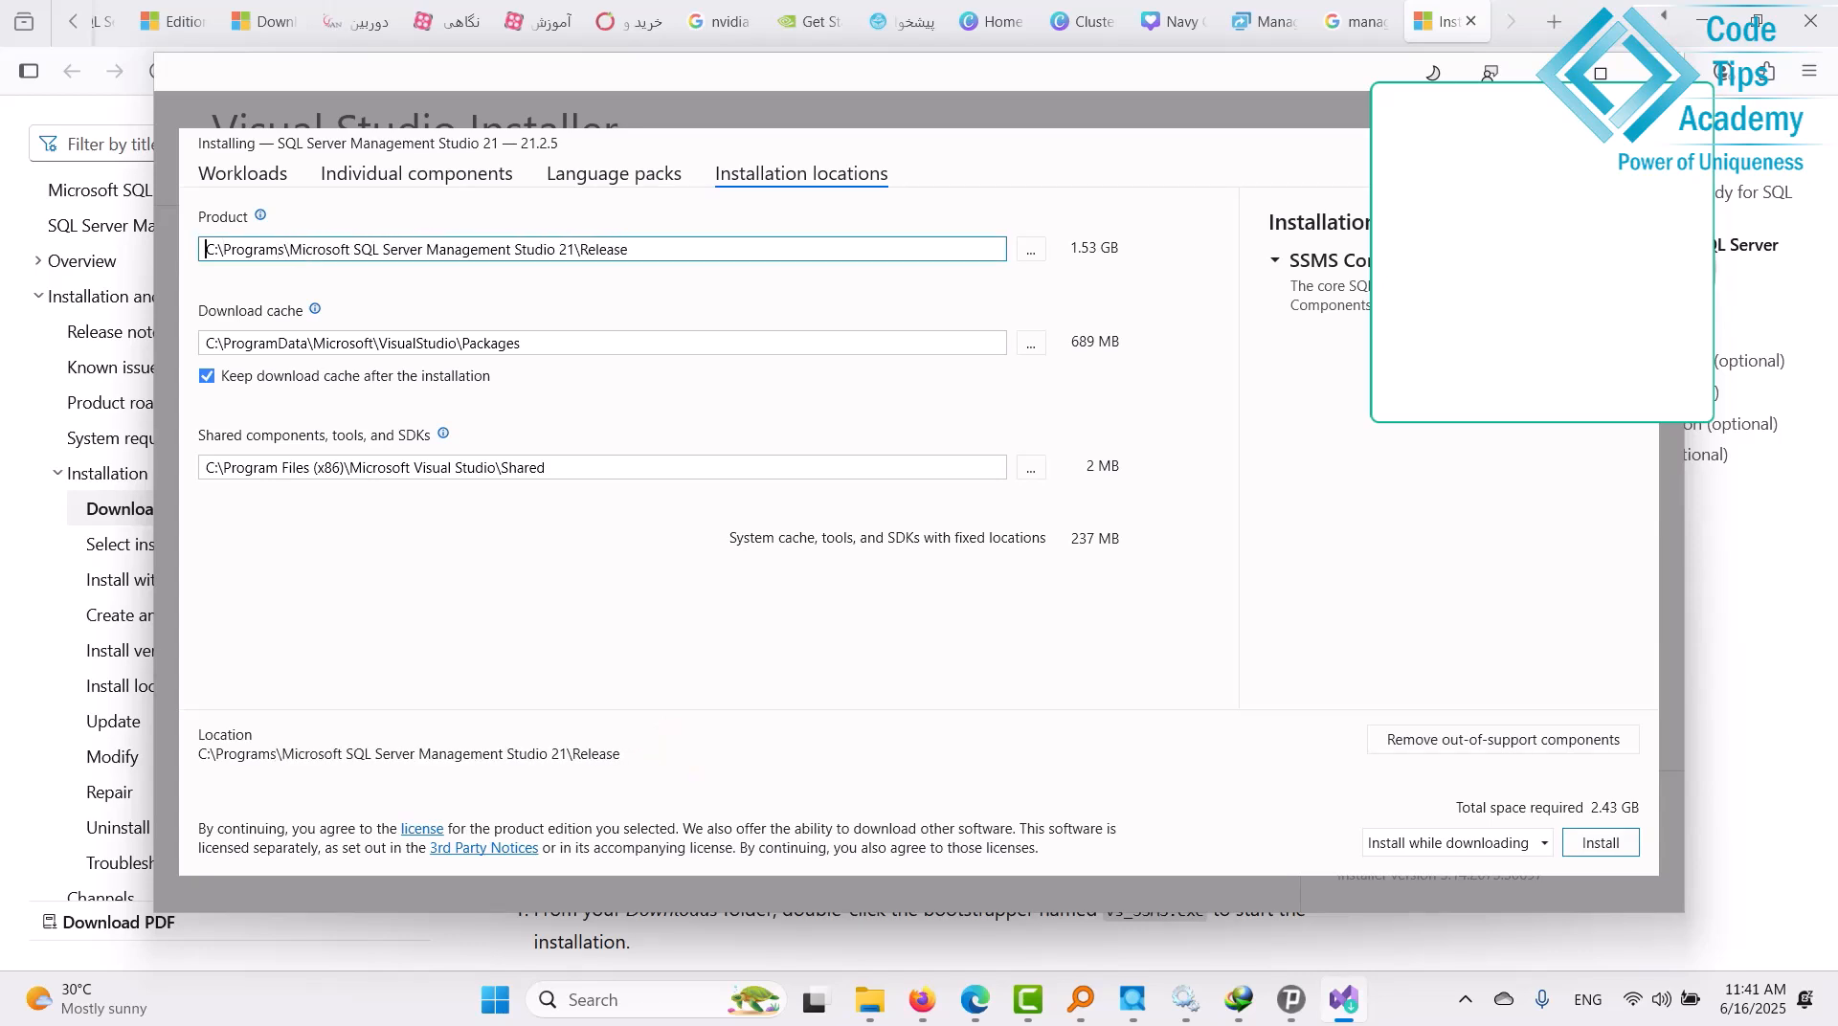
key("BackSpace")
type("d")
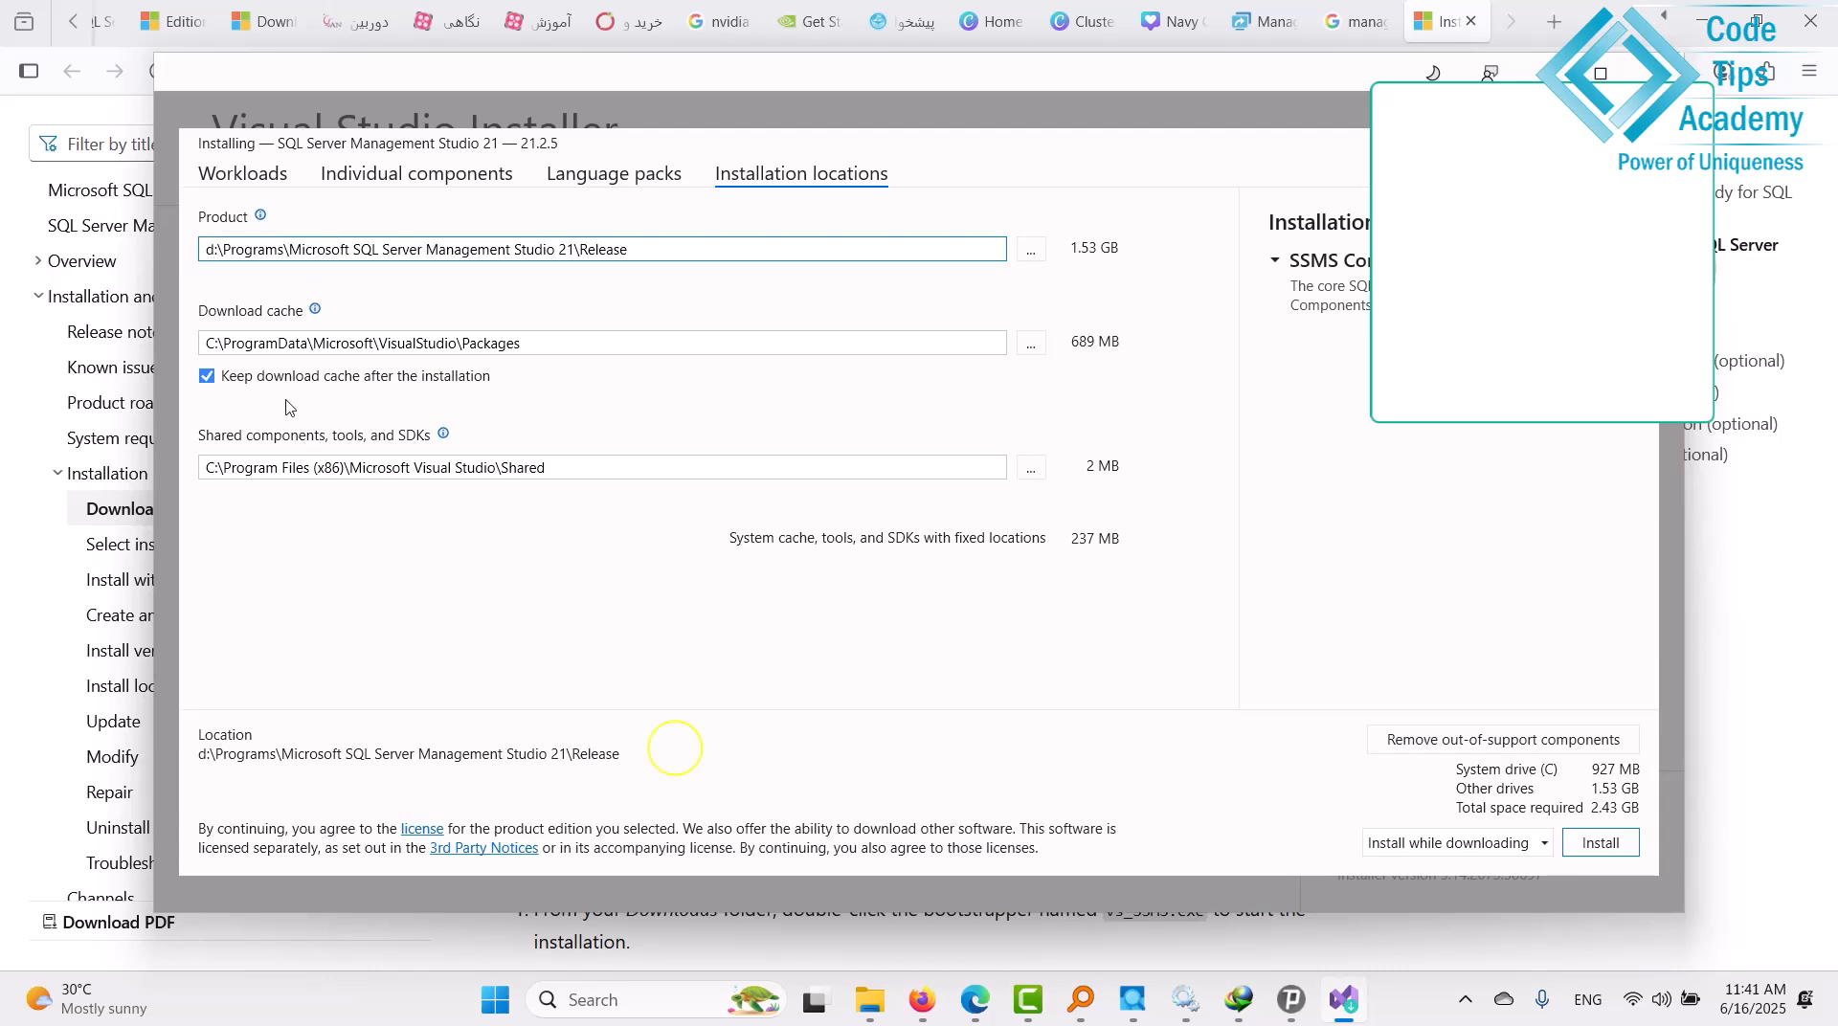
left_click(301, 343)
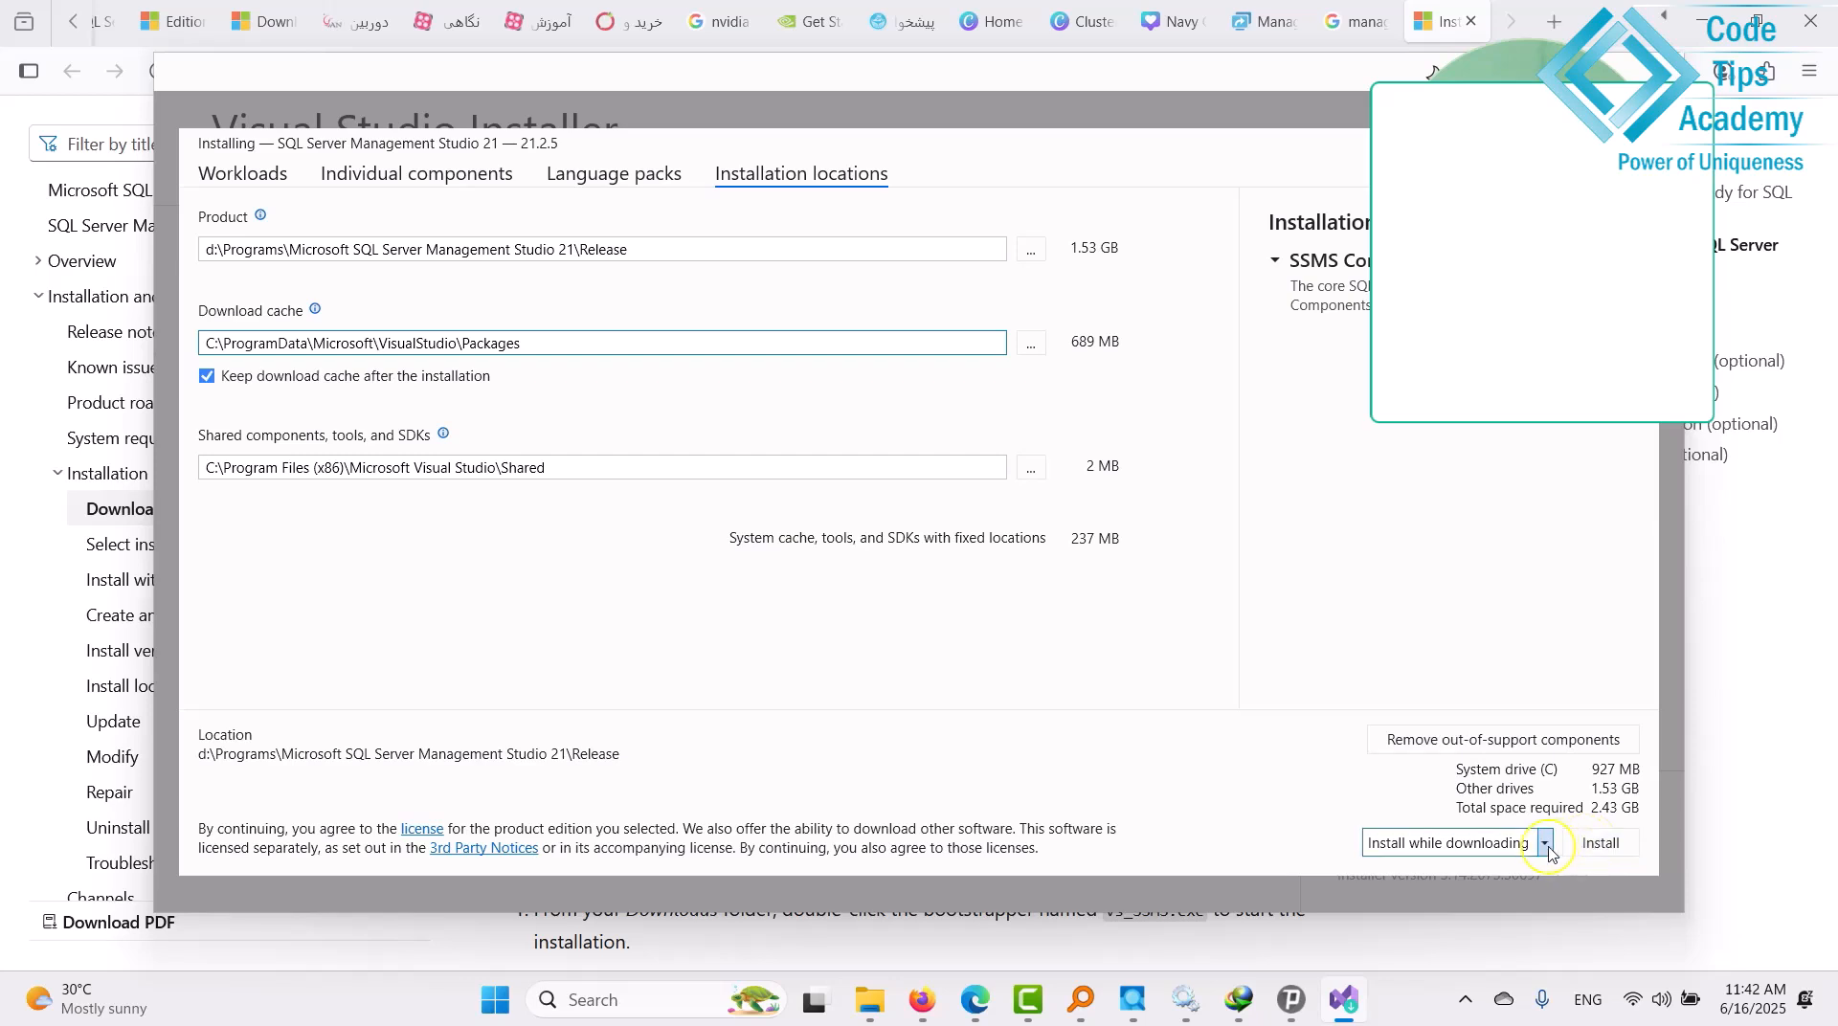
Install SSMS 21 (21.2.5) to the chosen paths and acknowledge the finished installation.
left_click(1616, 848)
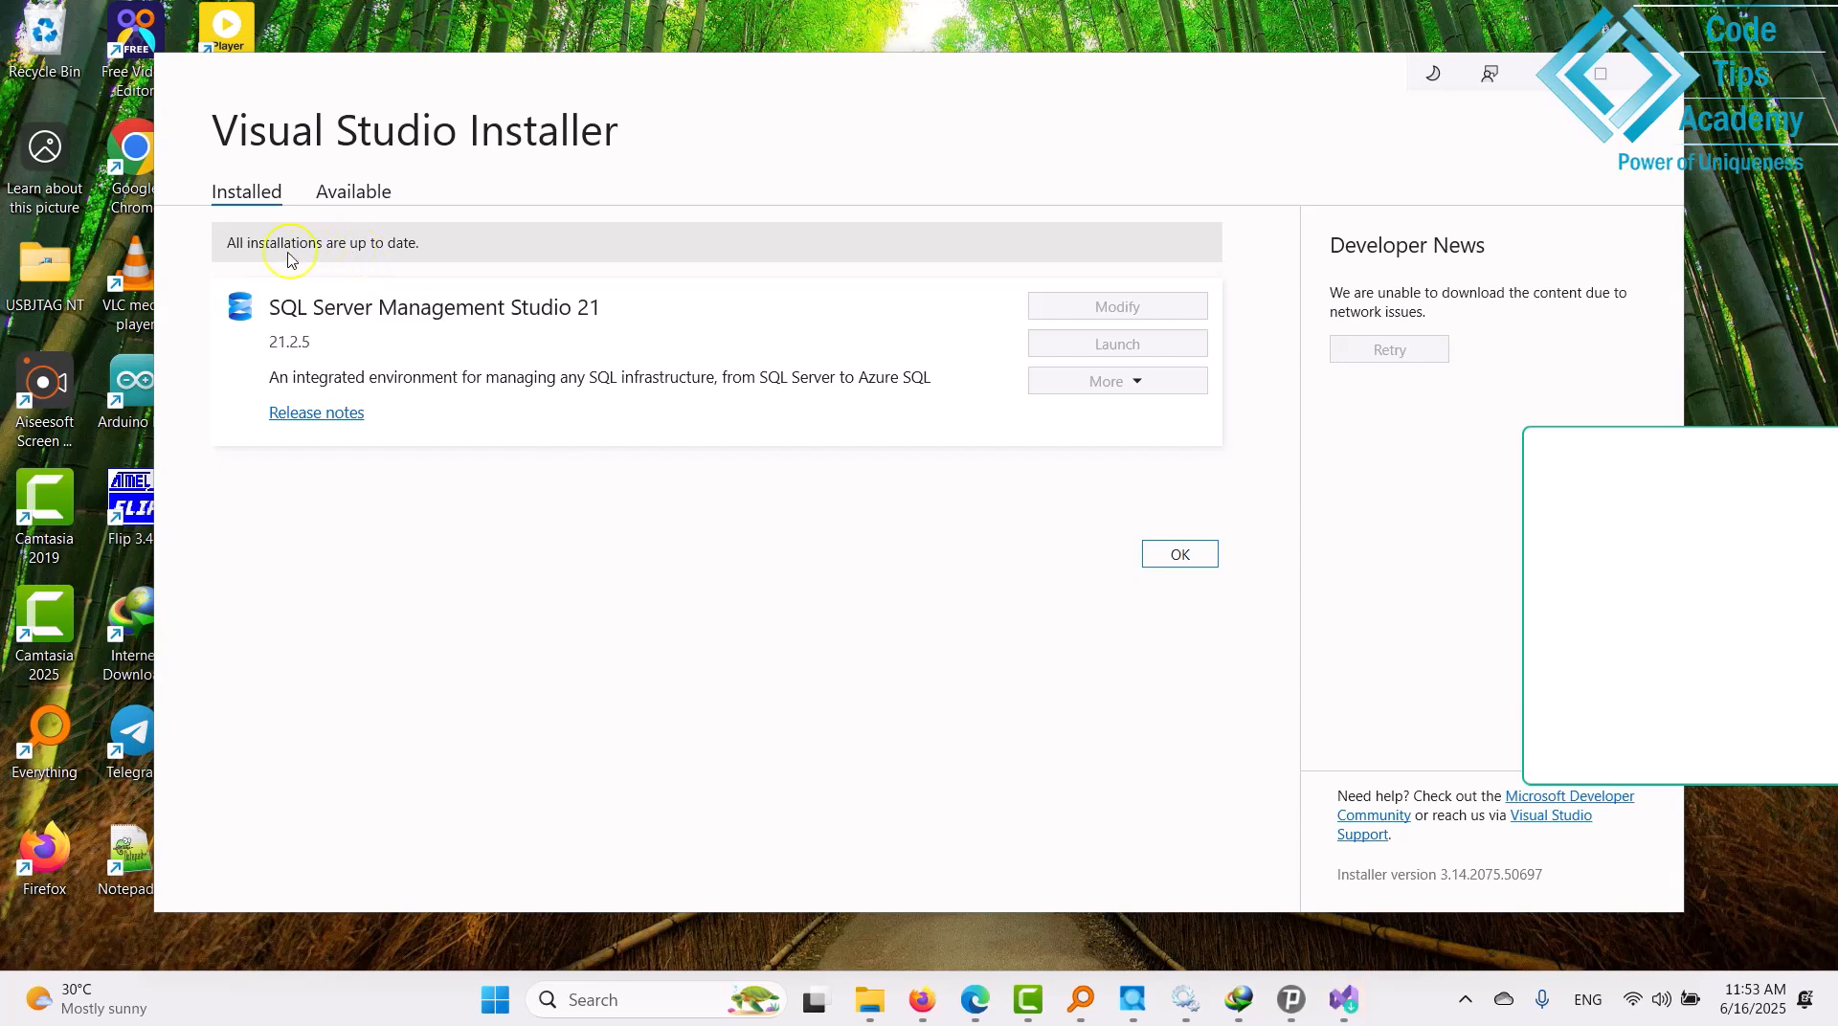
left_click(1169, 554)
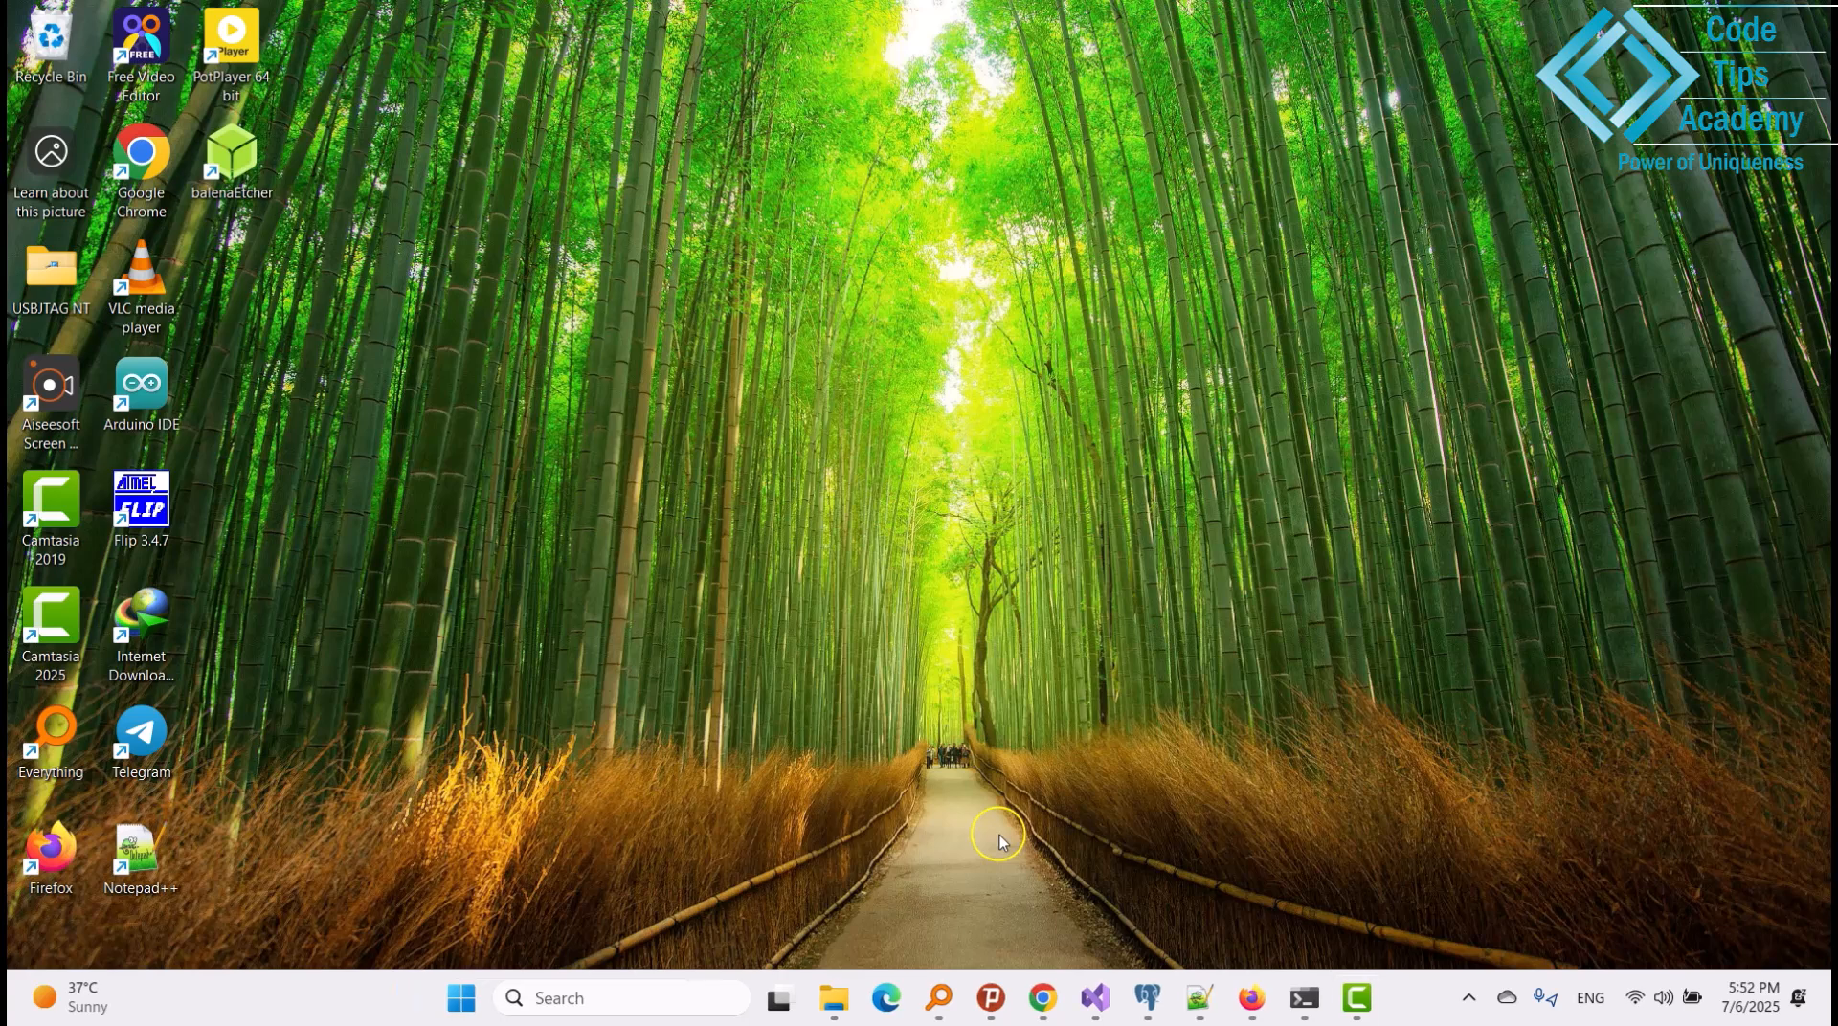
Search Windows for 'sql server mana' and launch SQL Server Management Studio 21.
left_click(558, 998)
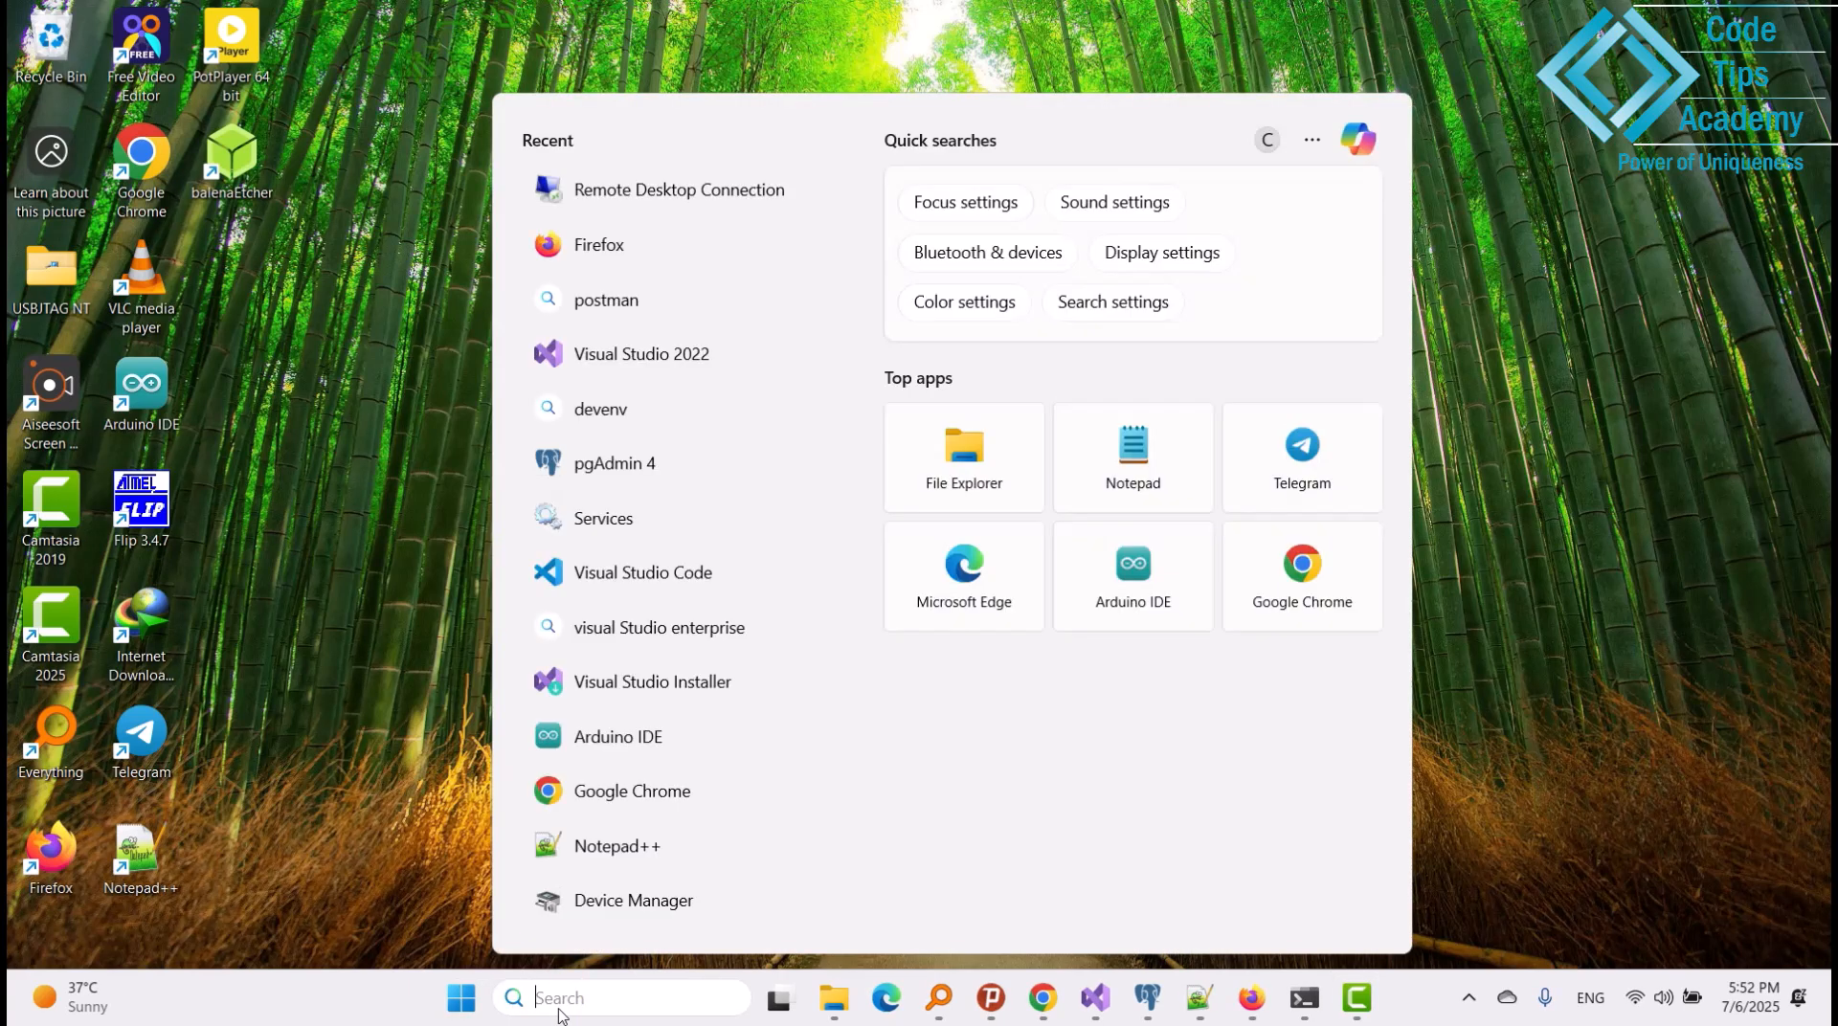
type("sql")
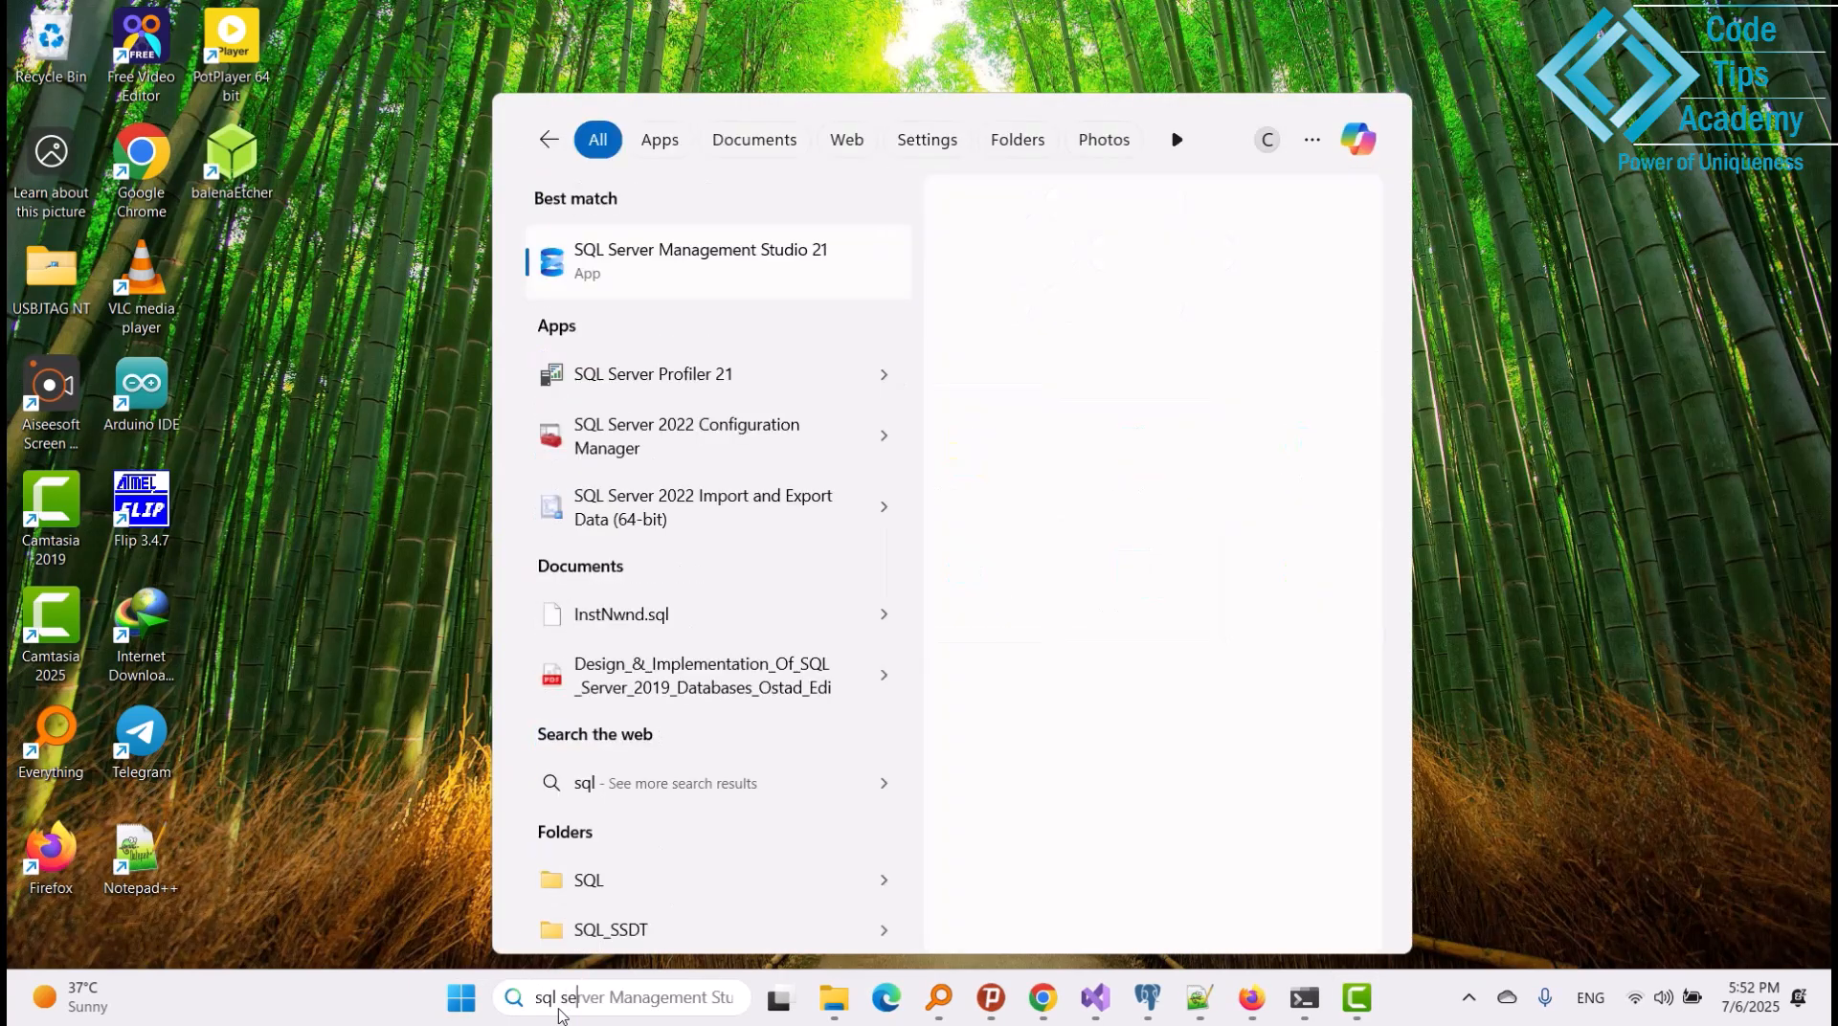
type("server ")
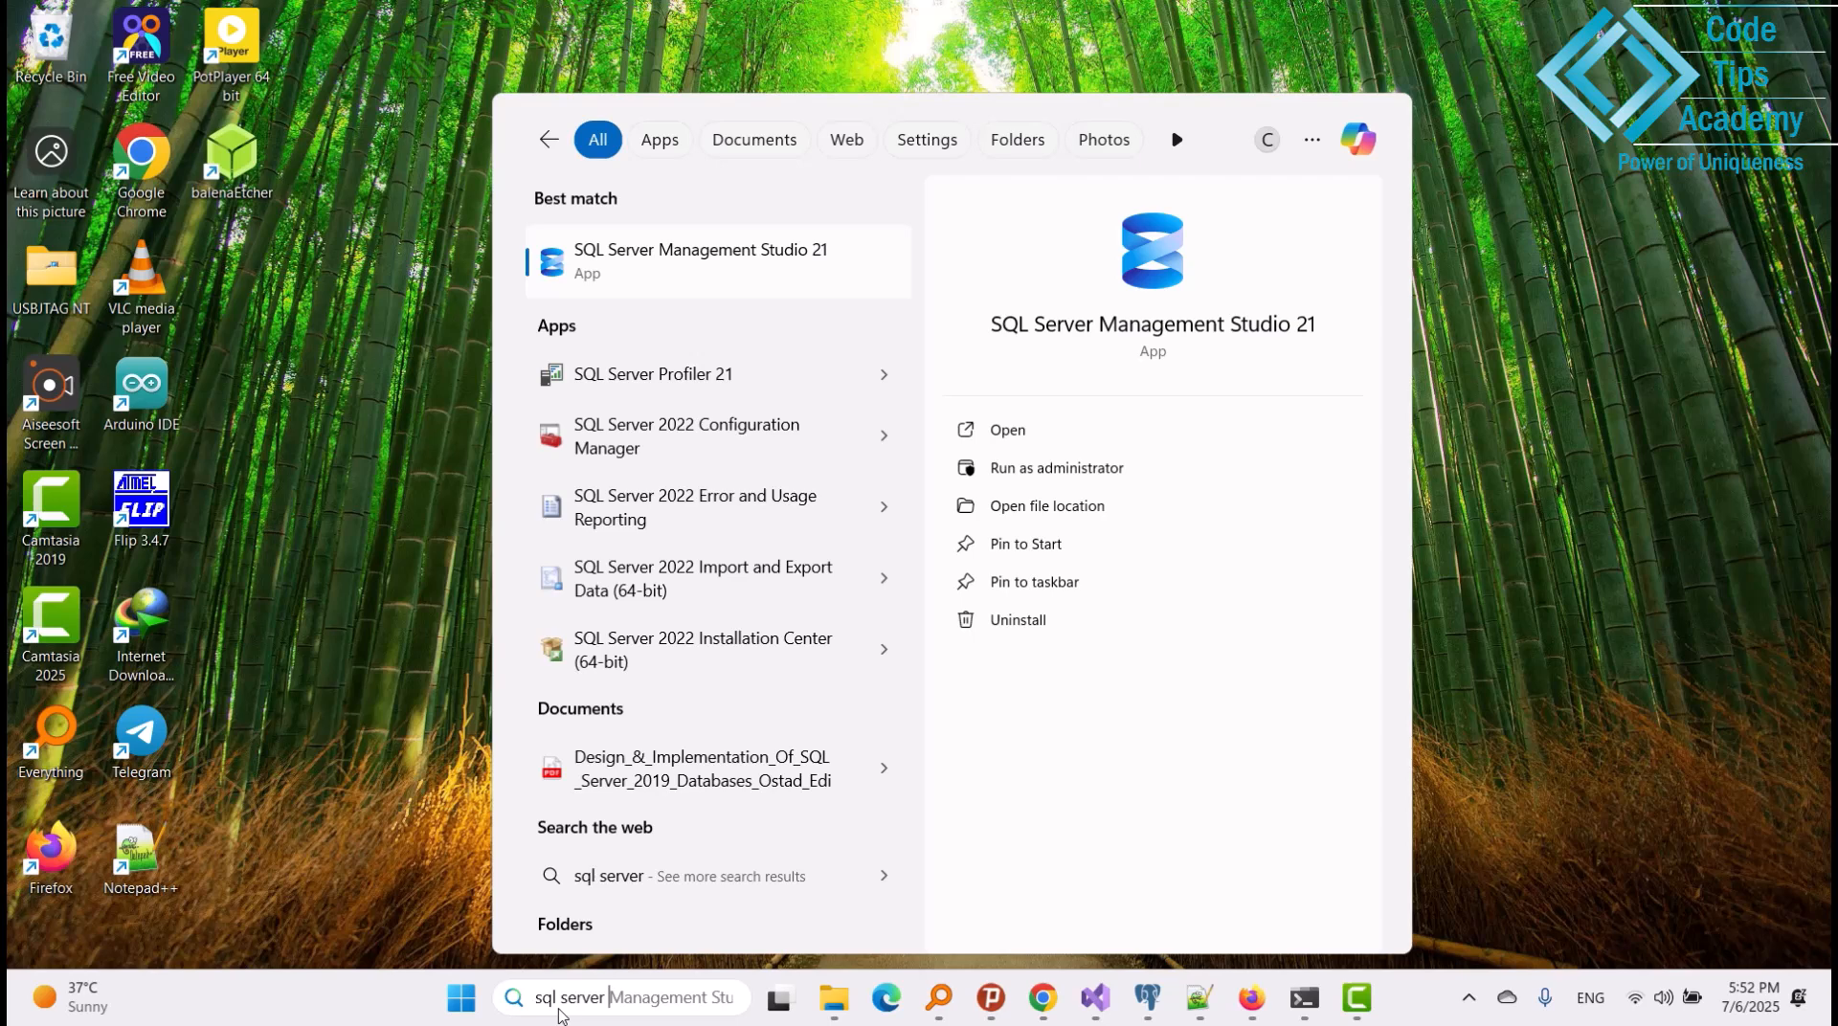
type("mana")
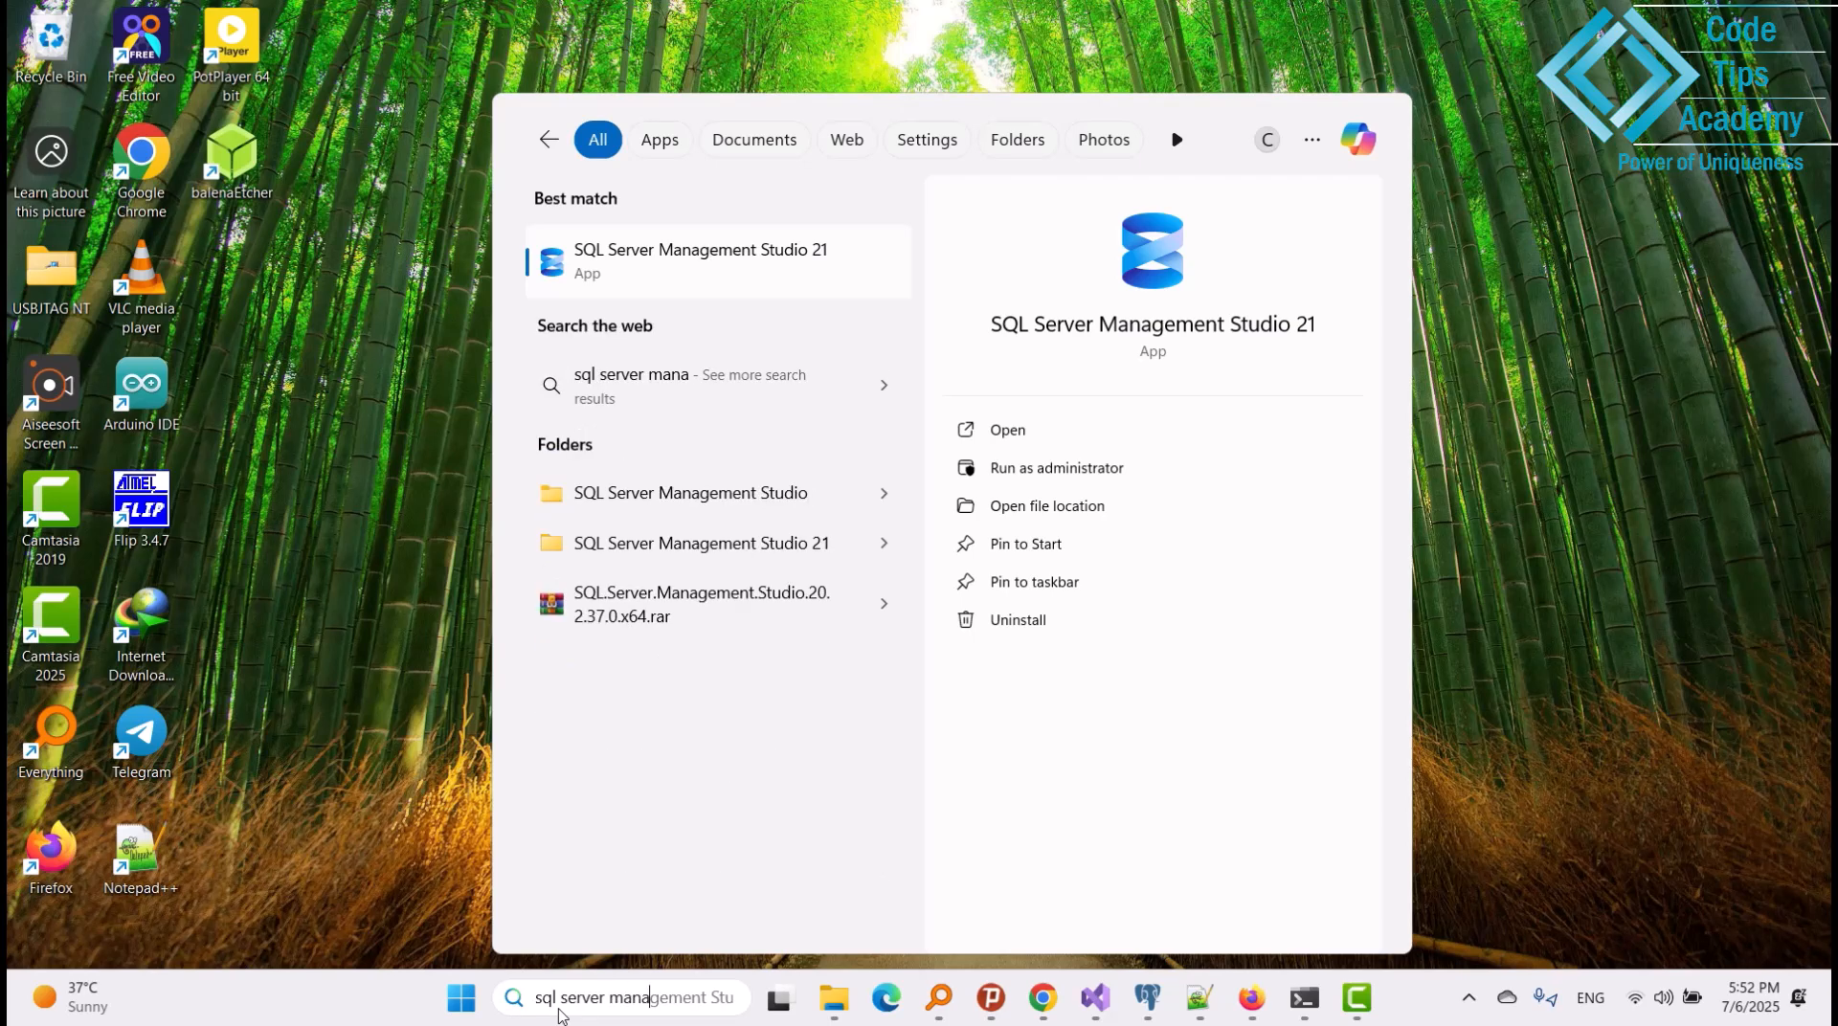
left_click(737, 279)
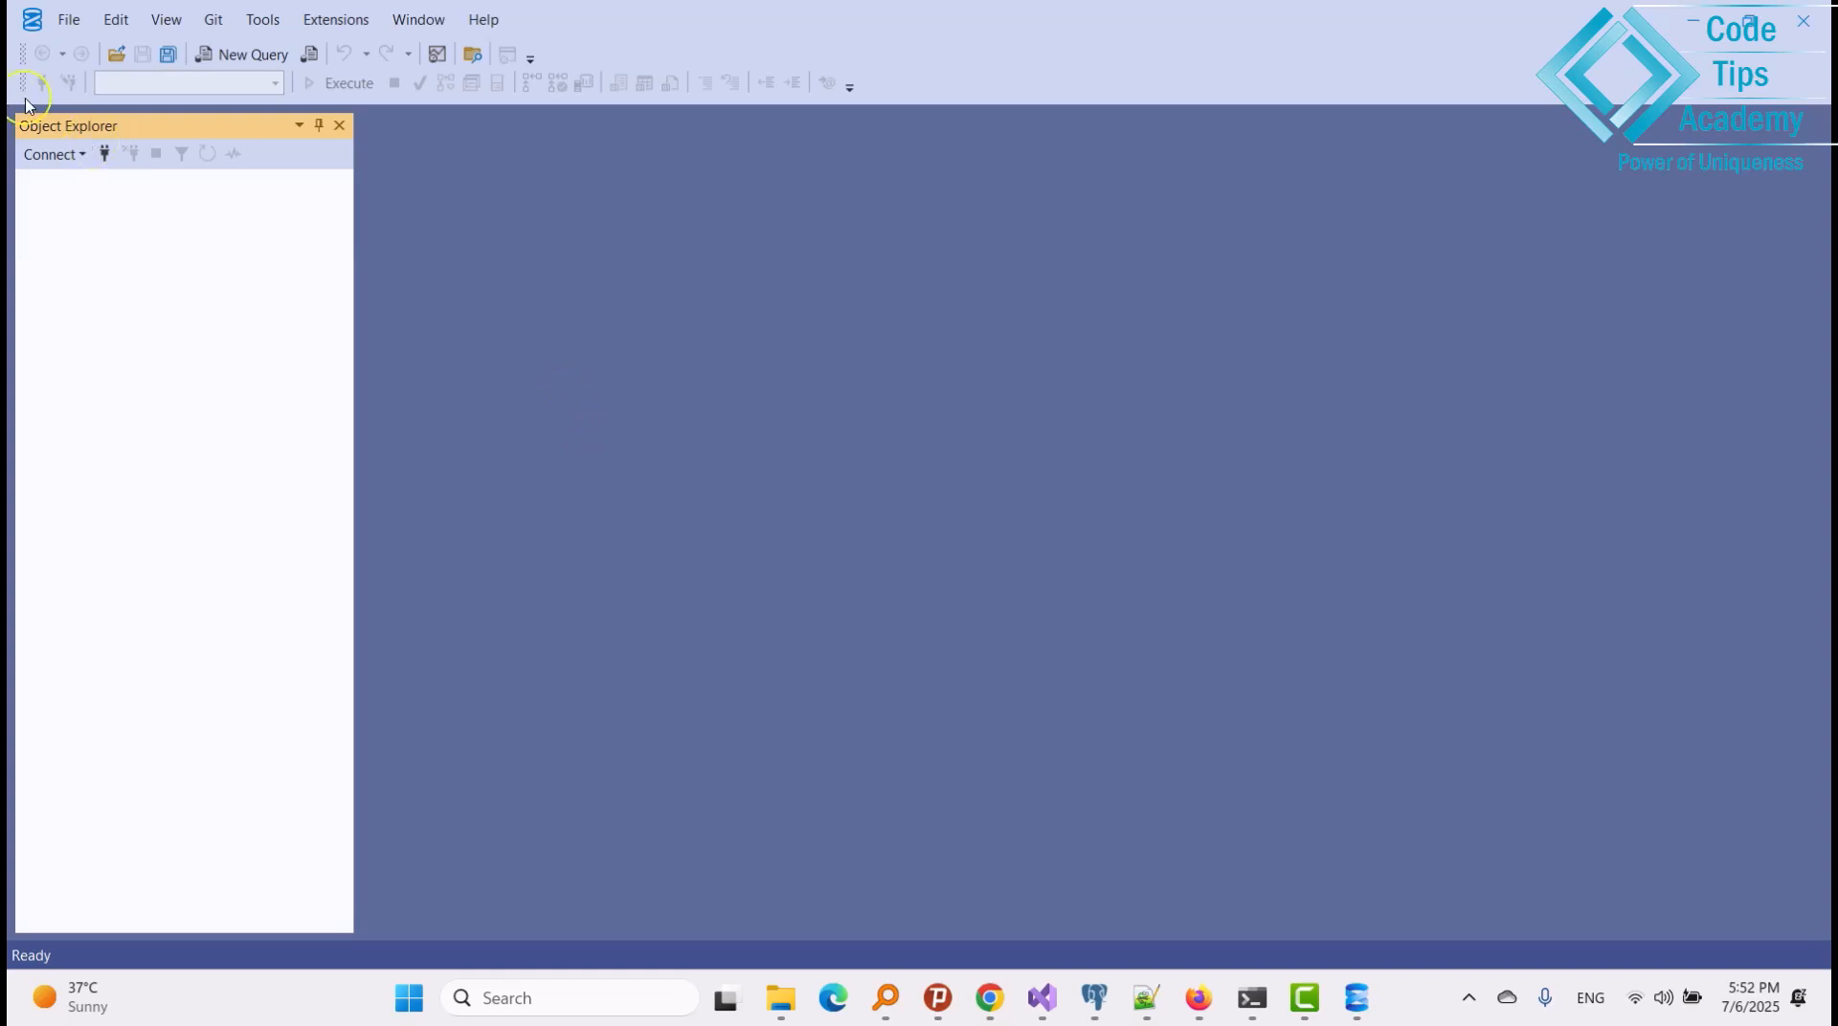
Open Connect to Server with server name '.' and SQL Server Authentication.
left_click(84, 158)
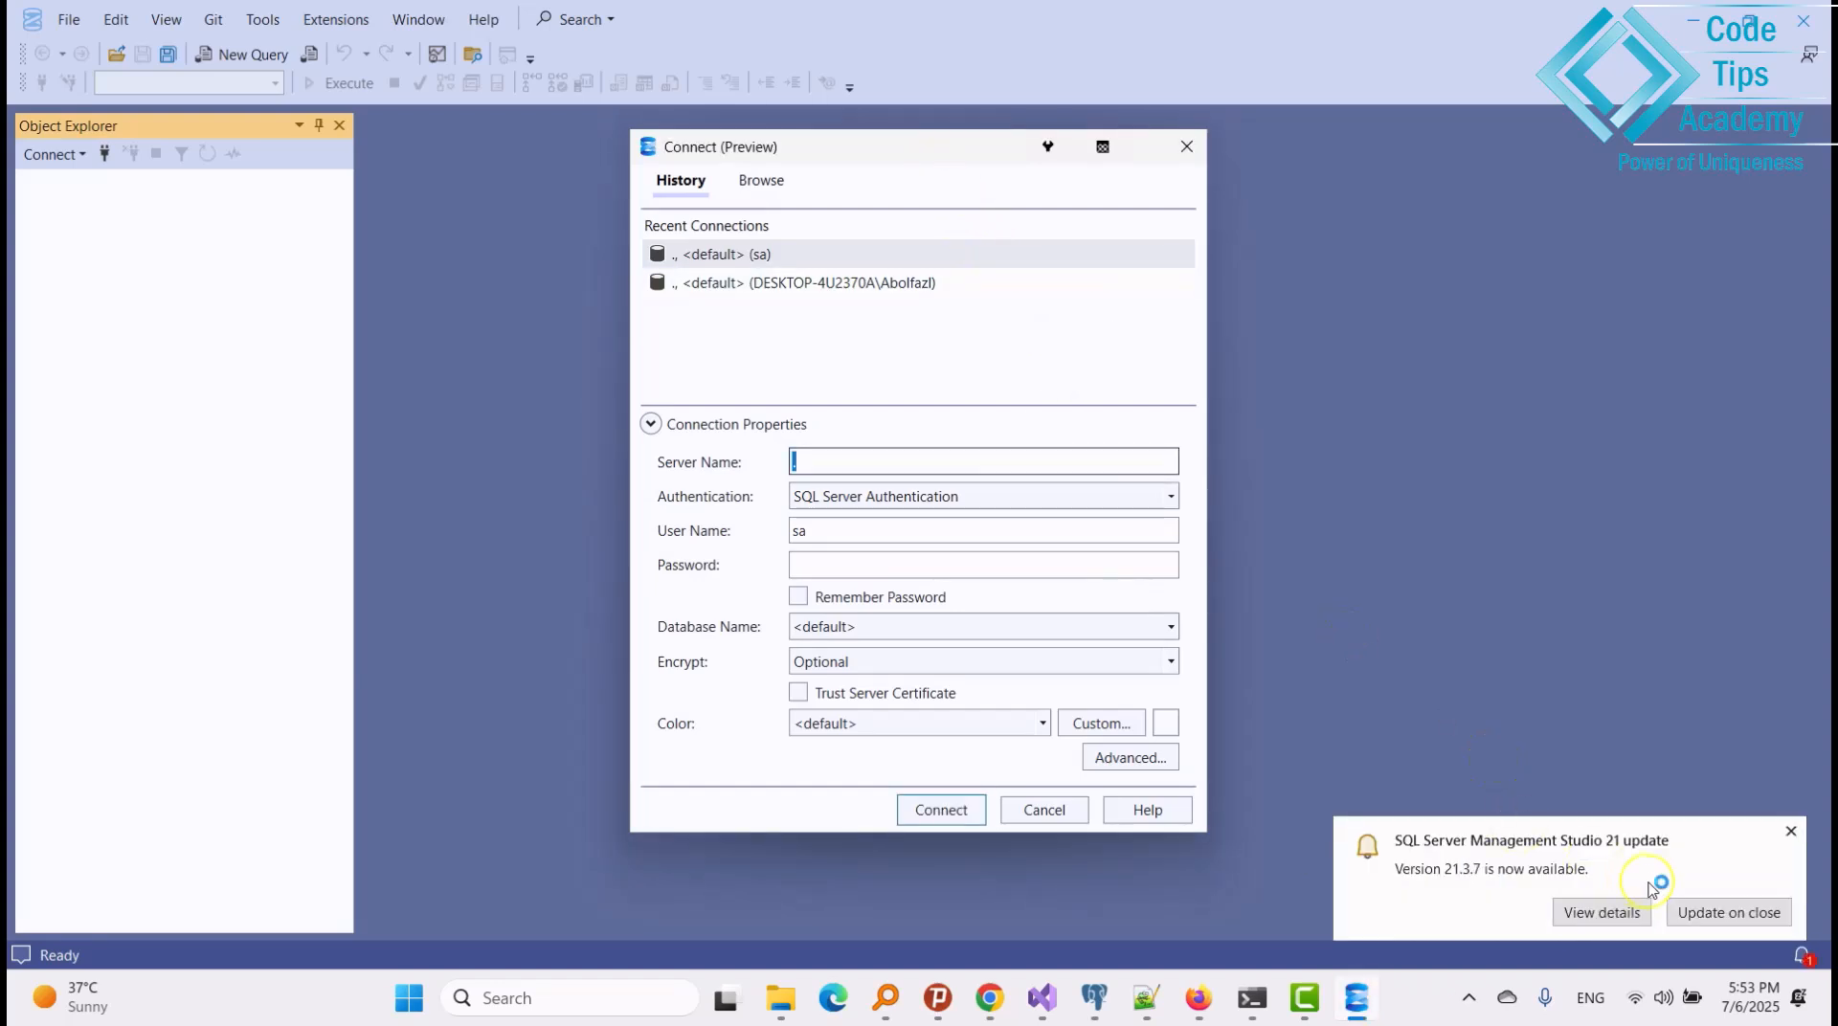
left_click(1788, 837)
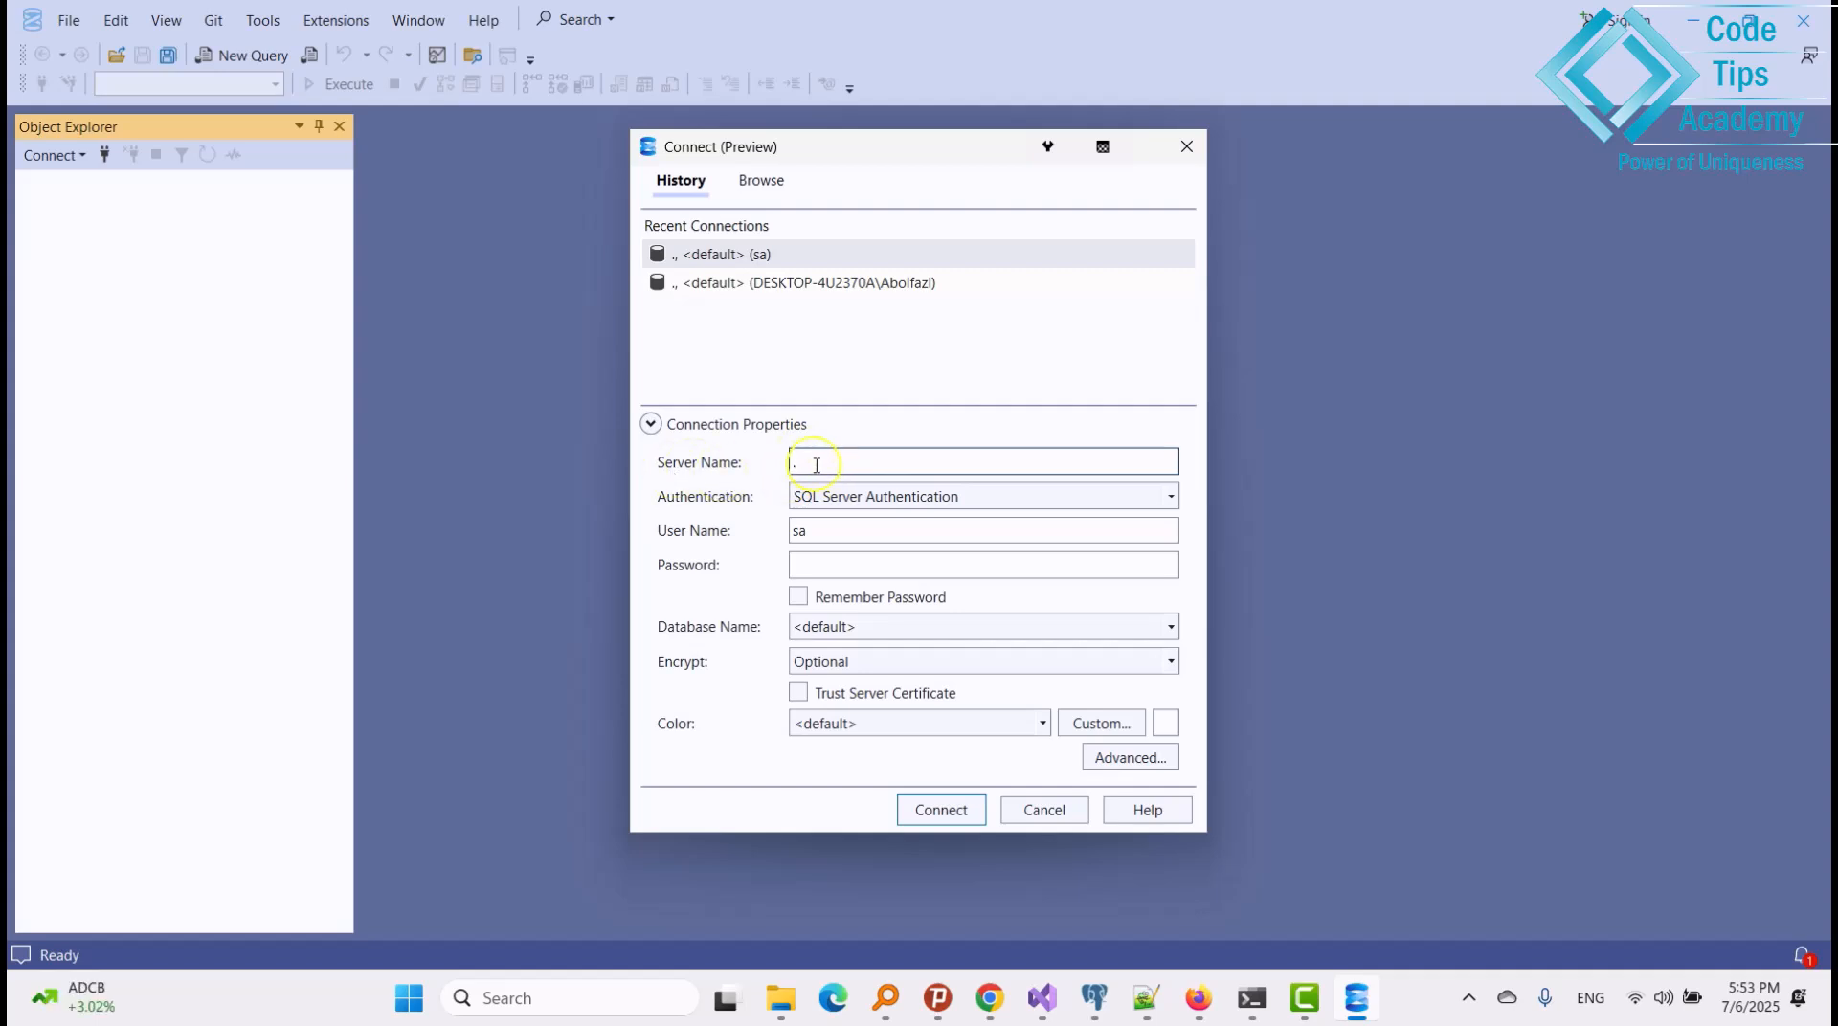
key("BackSpace")
type(".")
left_click(1022, 504)
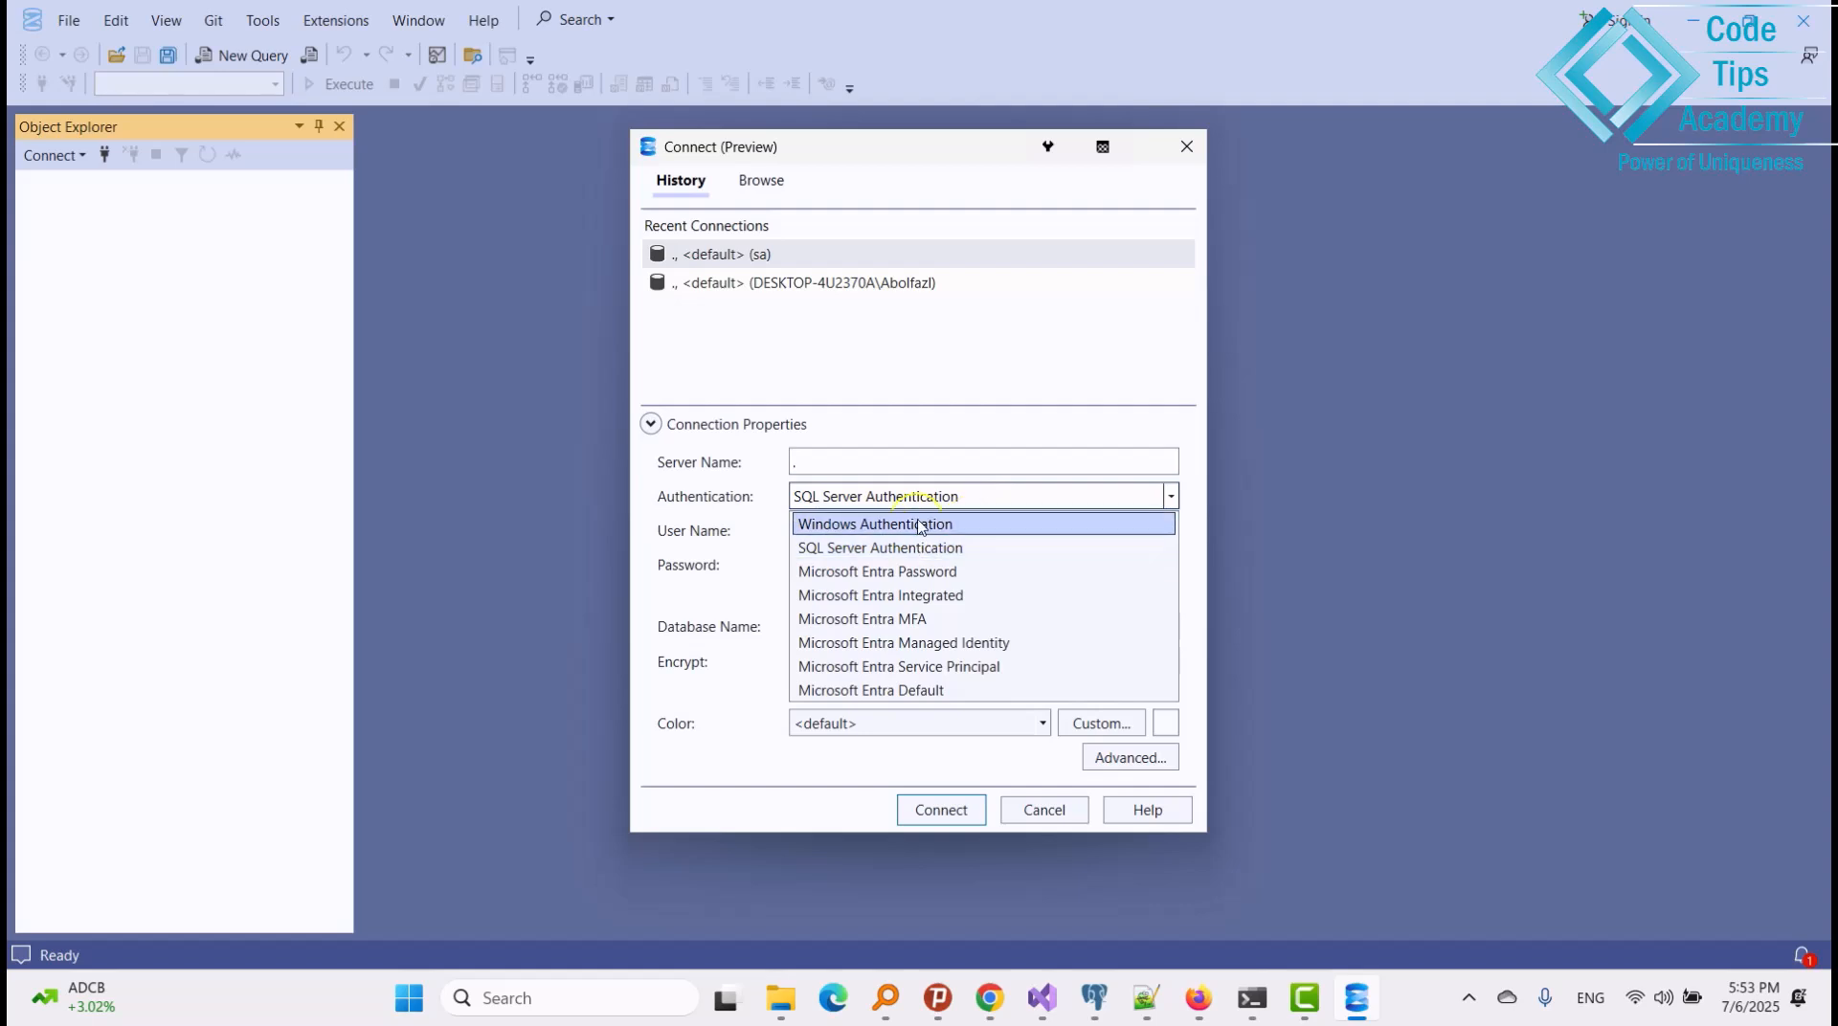
left_click(738, 441)
Enter the sa login password, choose the master database, and connect.
left_click(817, 565)
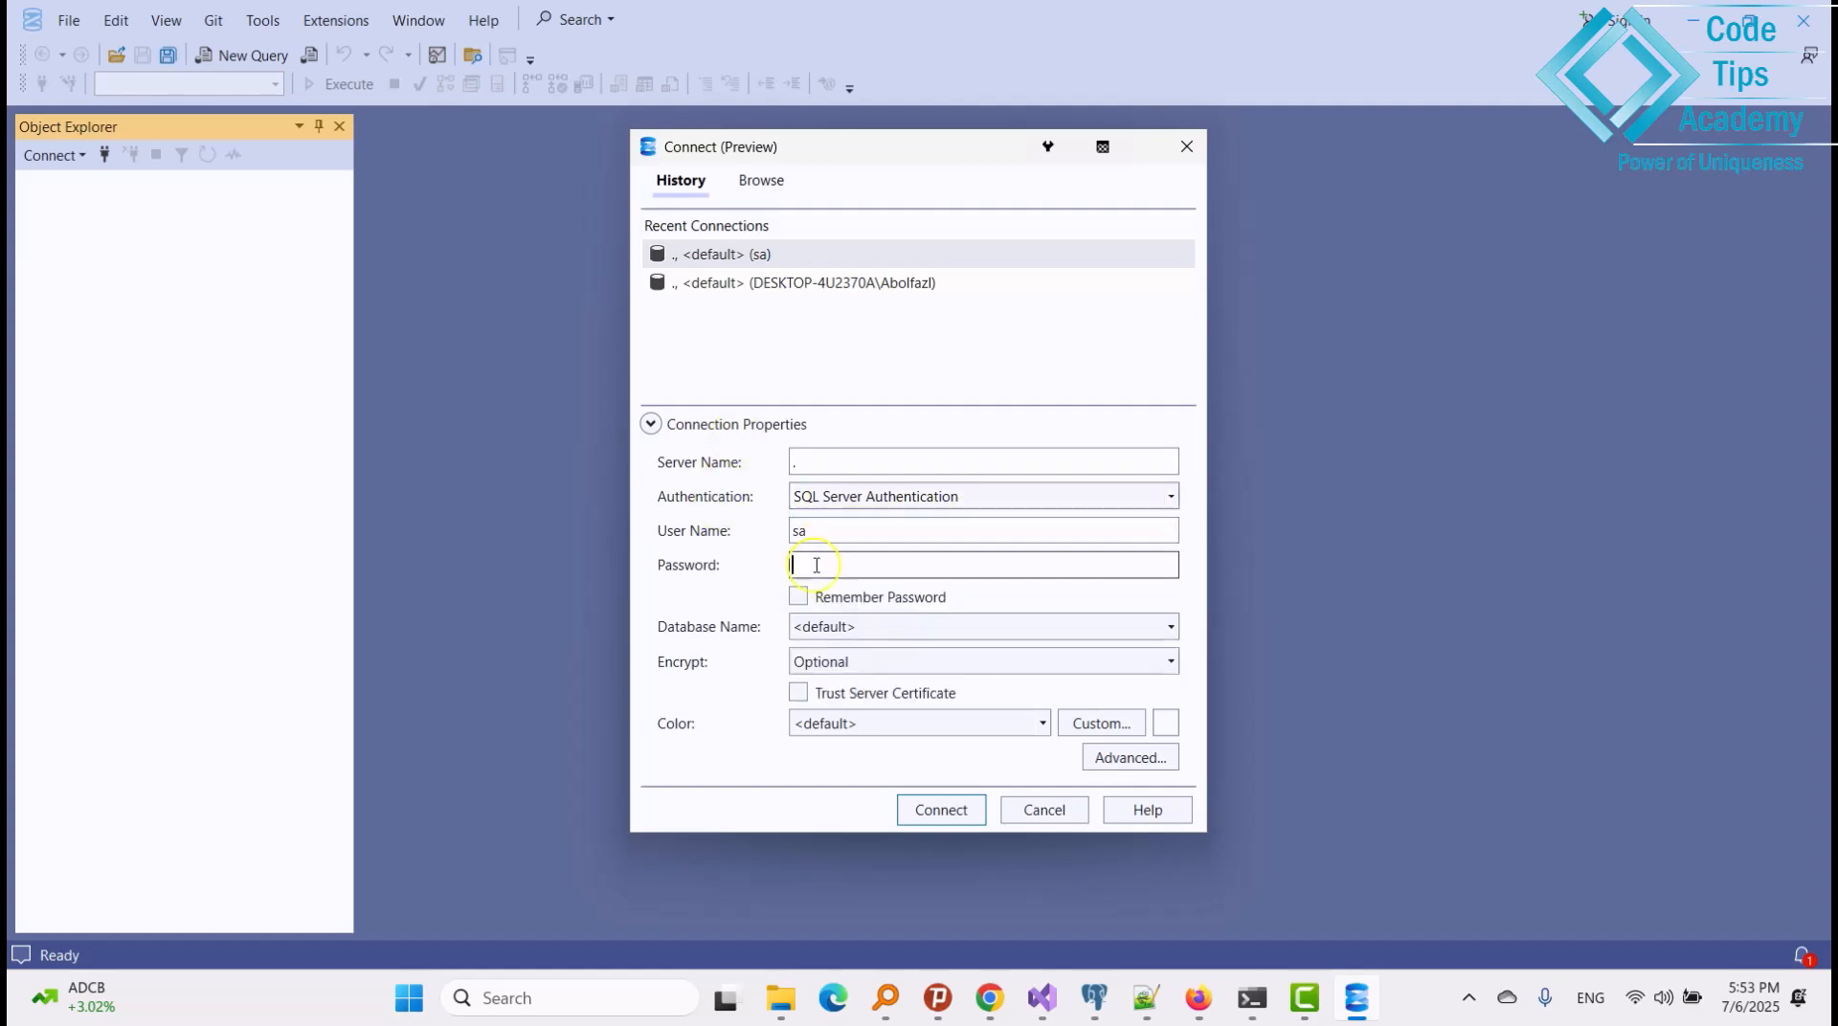
type("12345")
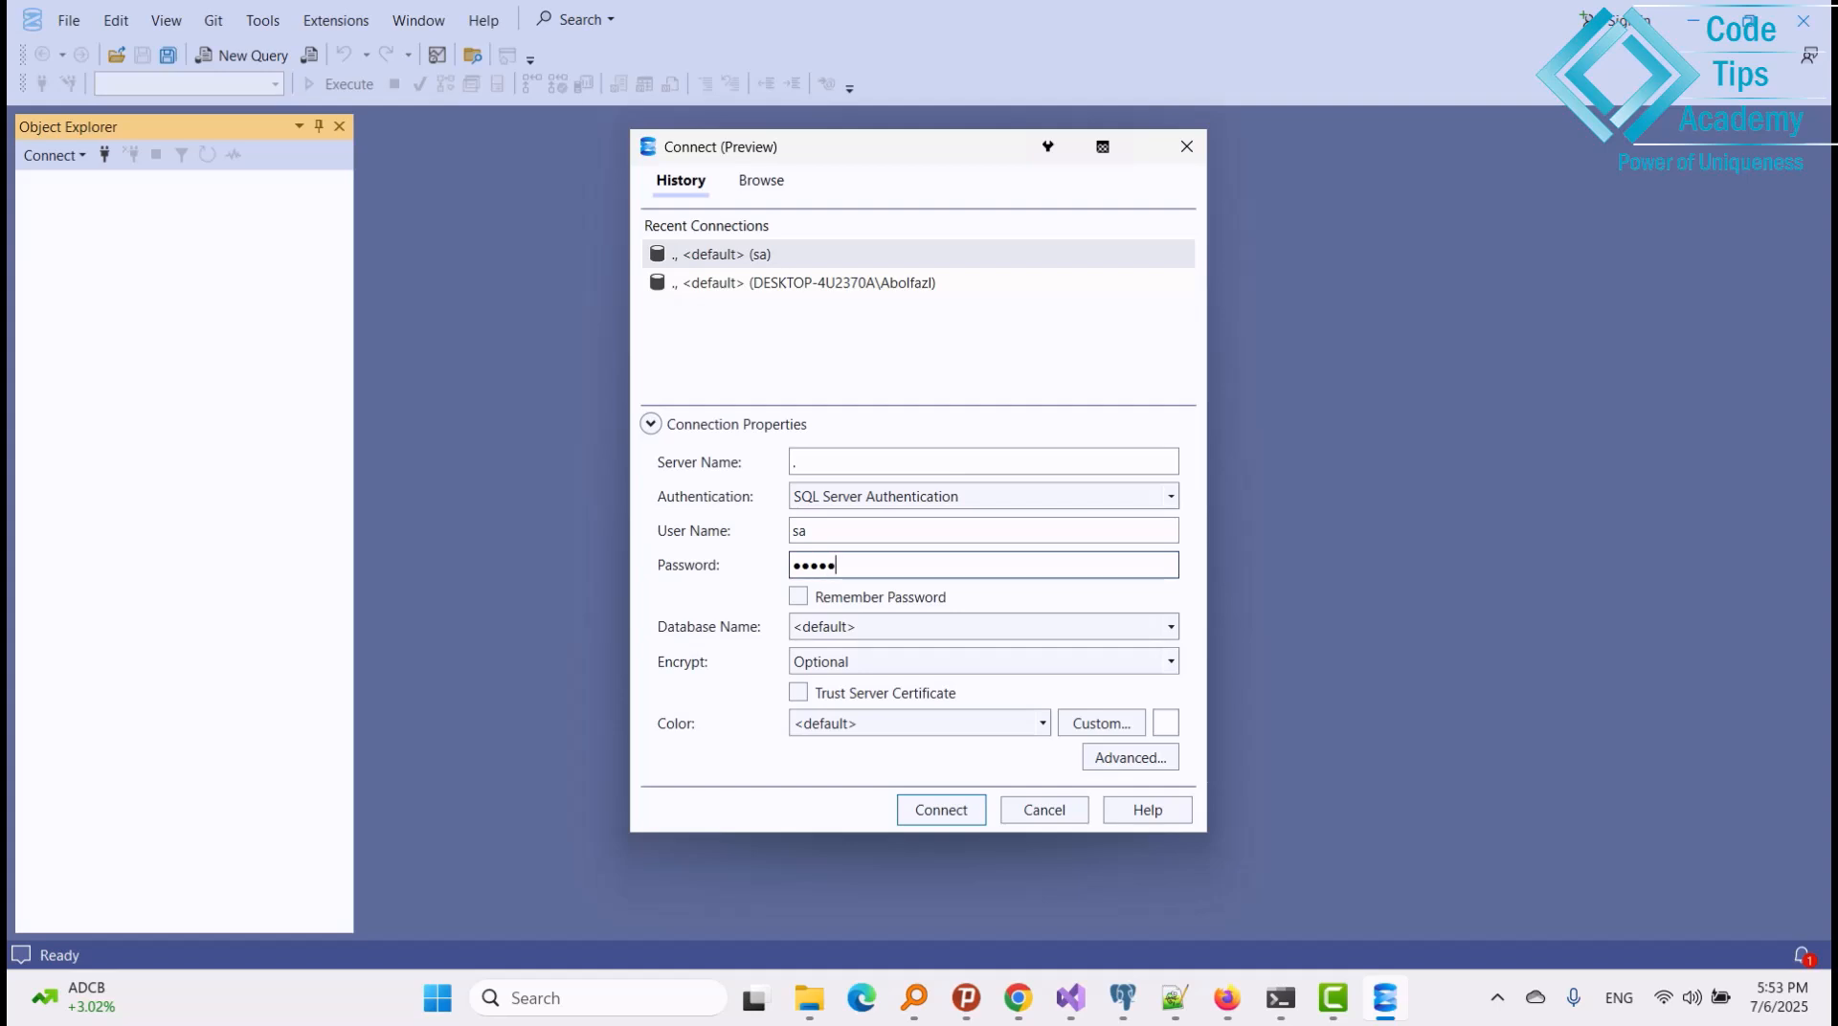
type("67")
double_click(816, 565)
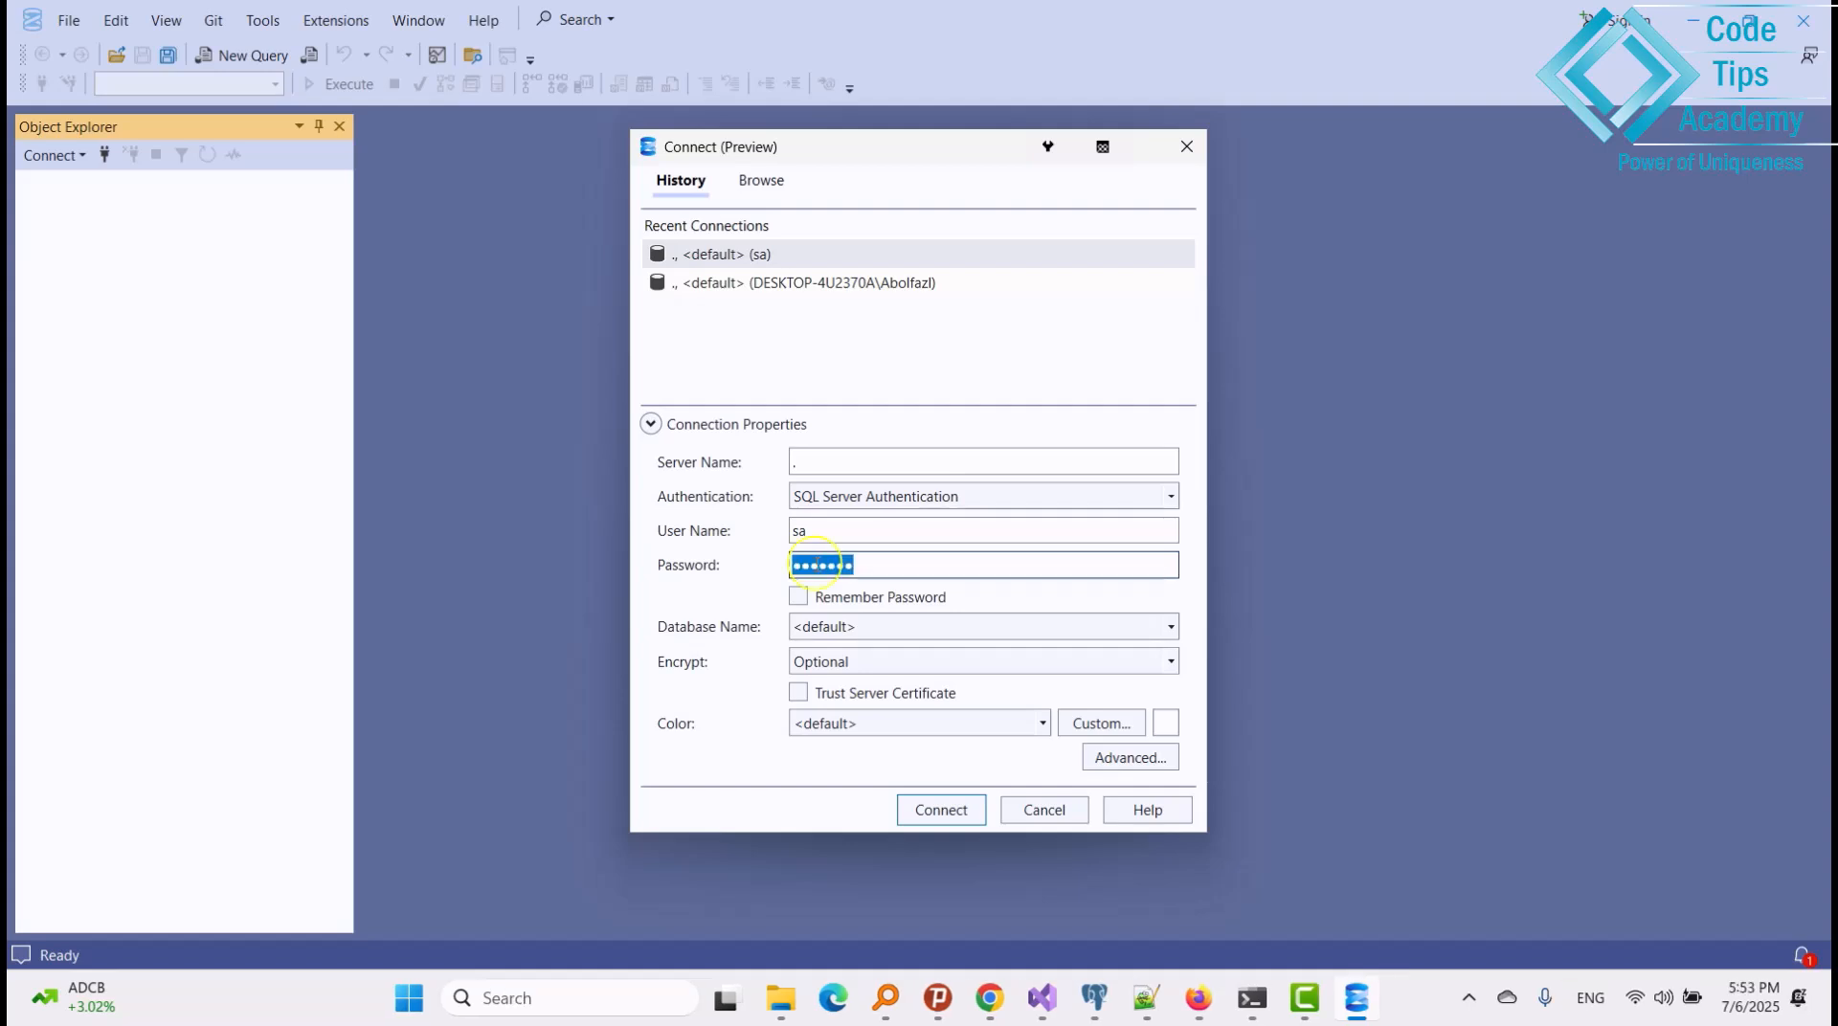
type("123456")
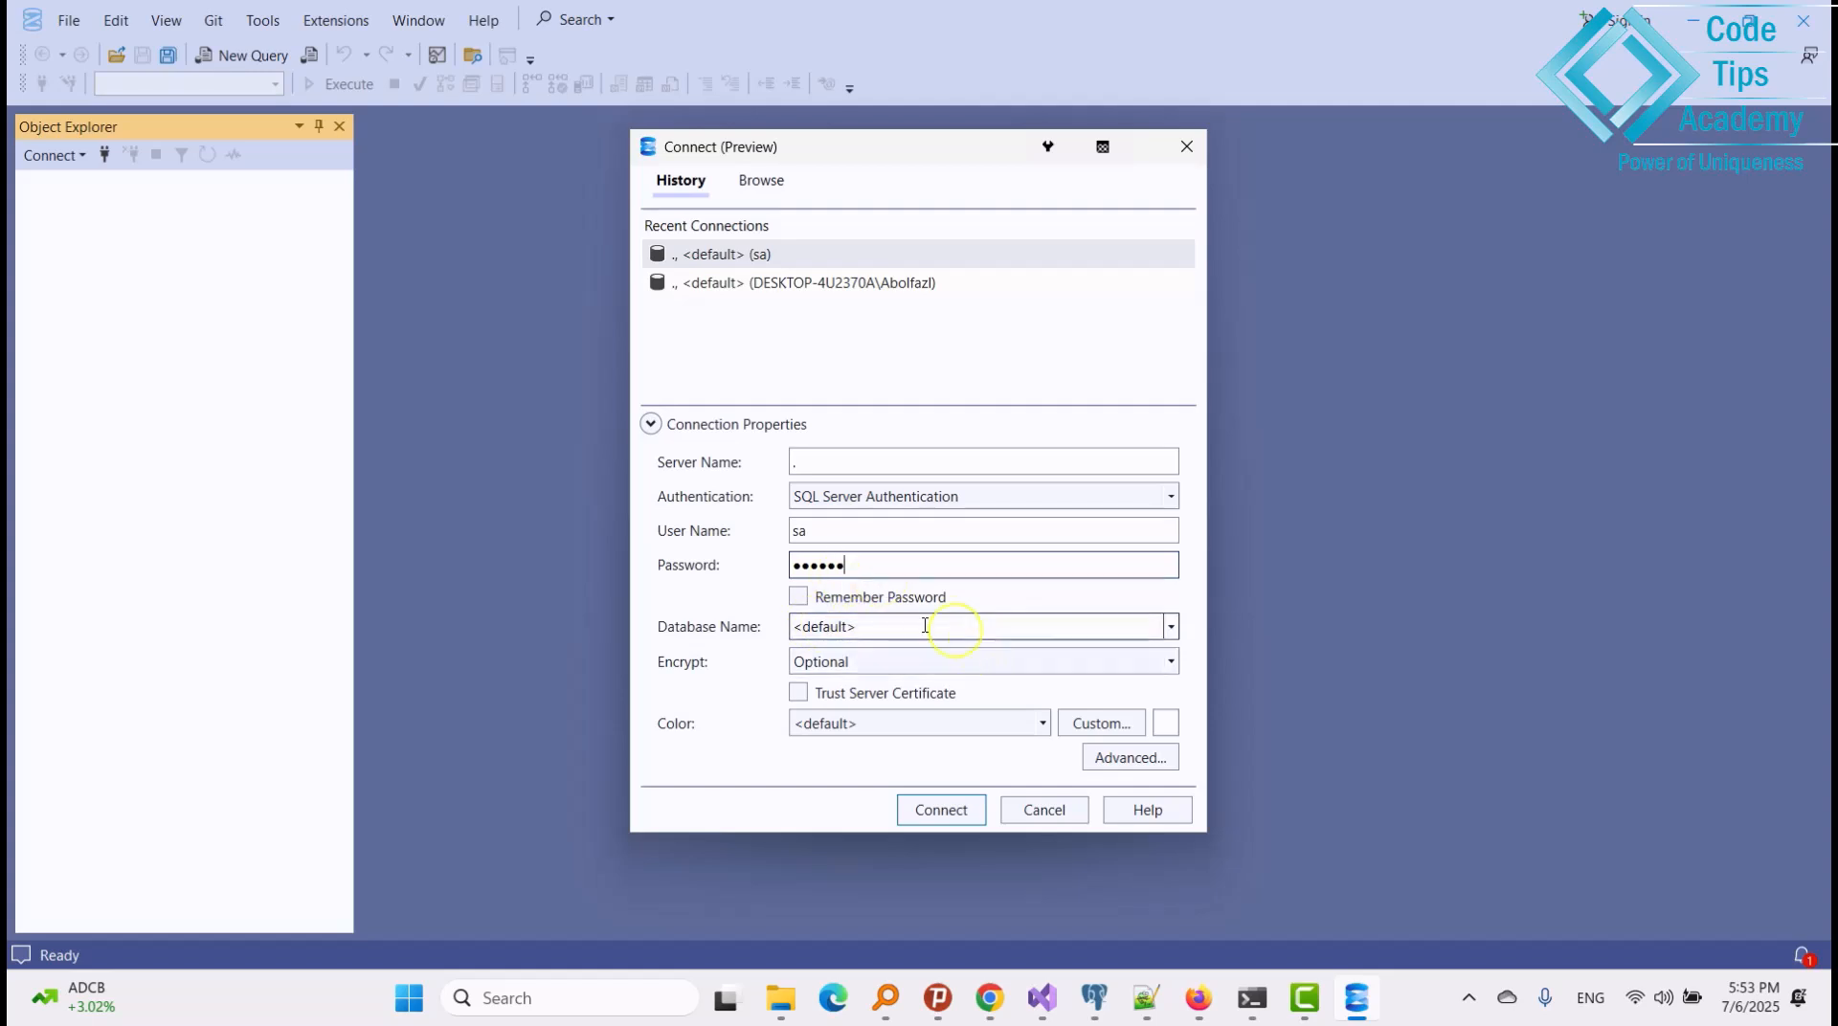
left_click(1169, 627)
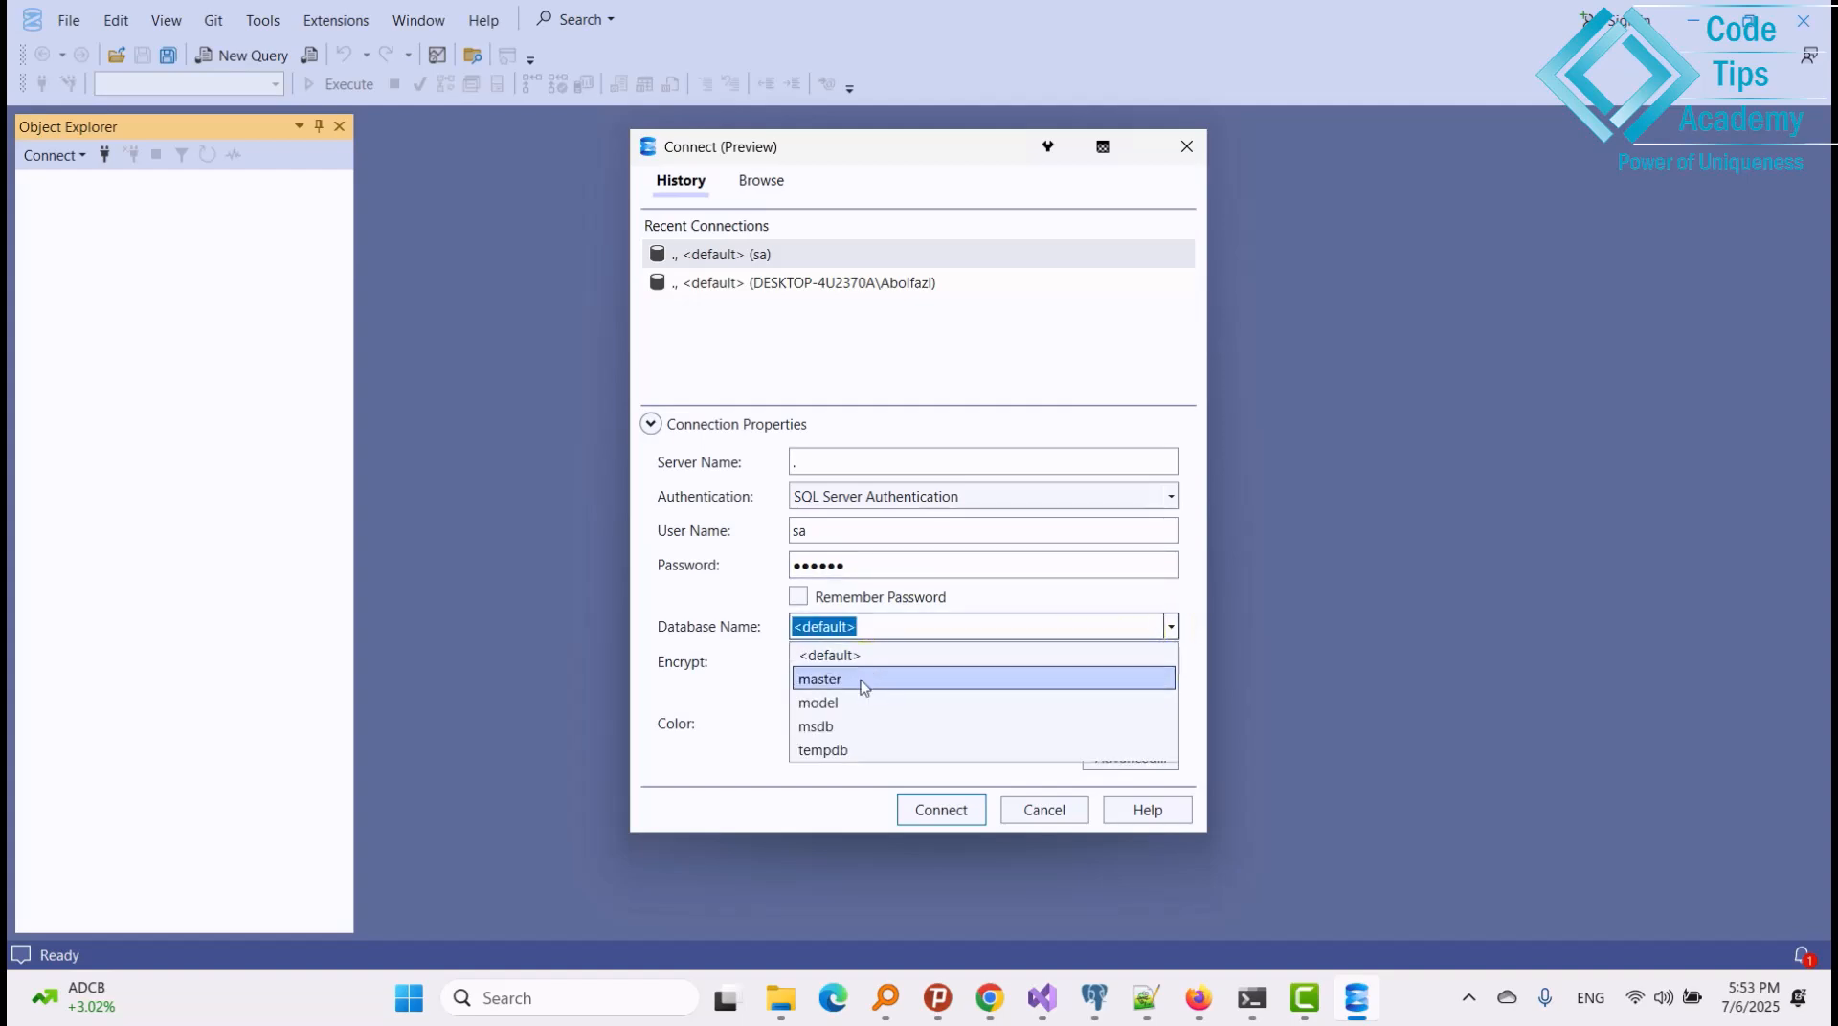
left_click(867, 676)
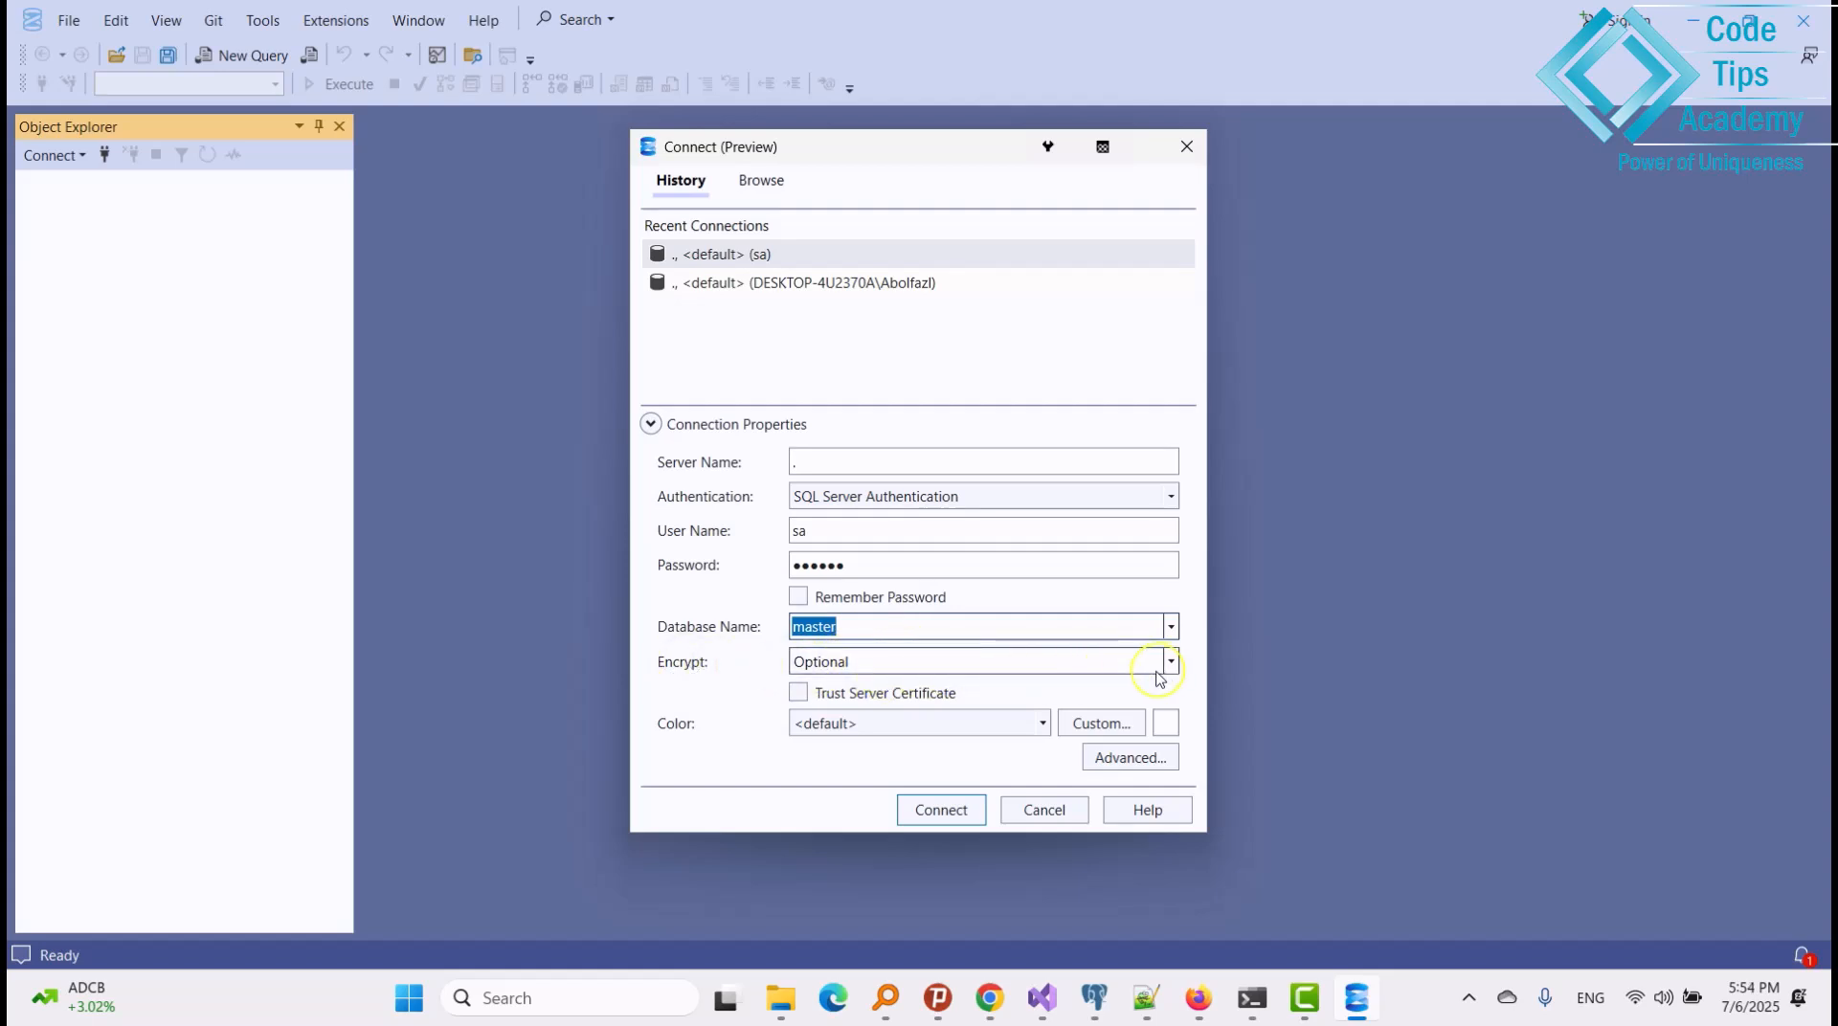
left_click(930, 814)
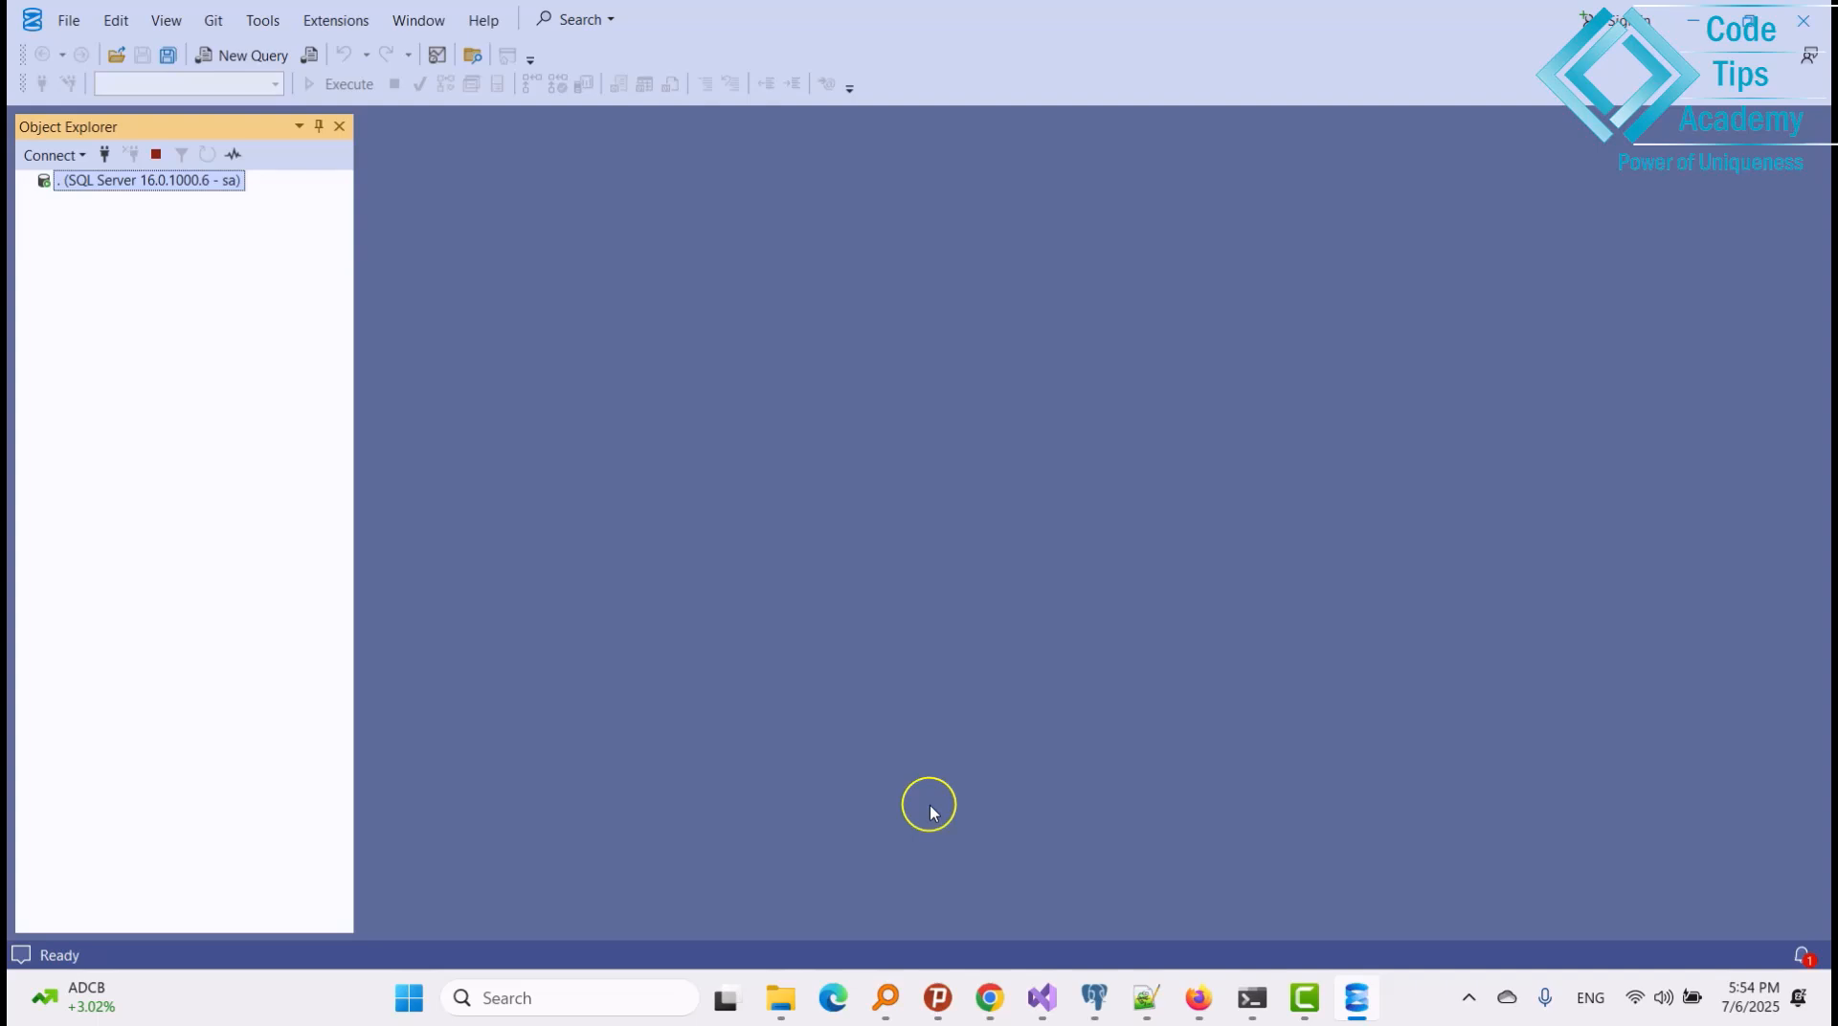
Expand the sa server node in Object Explorer and start a new server connection from its context menu.
left_click(27, 181)
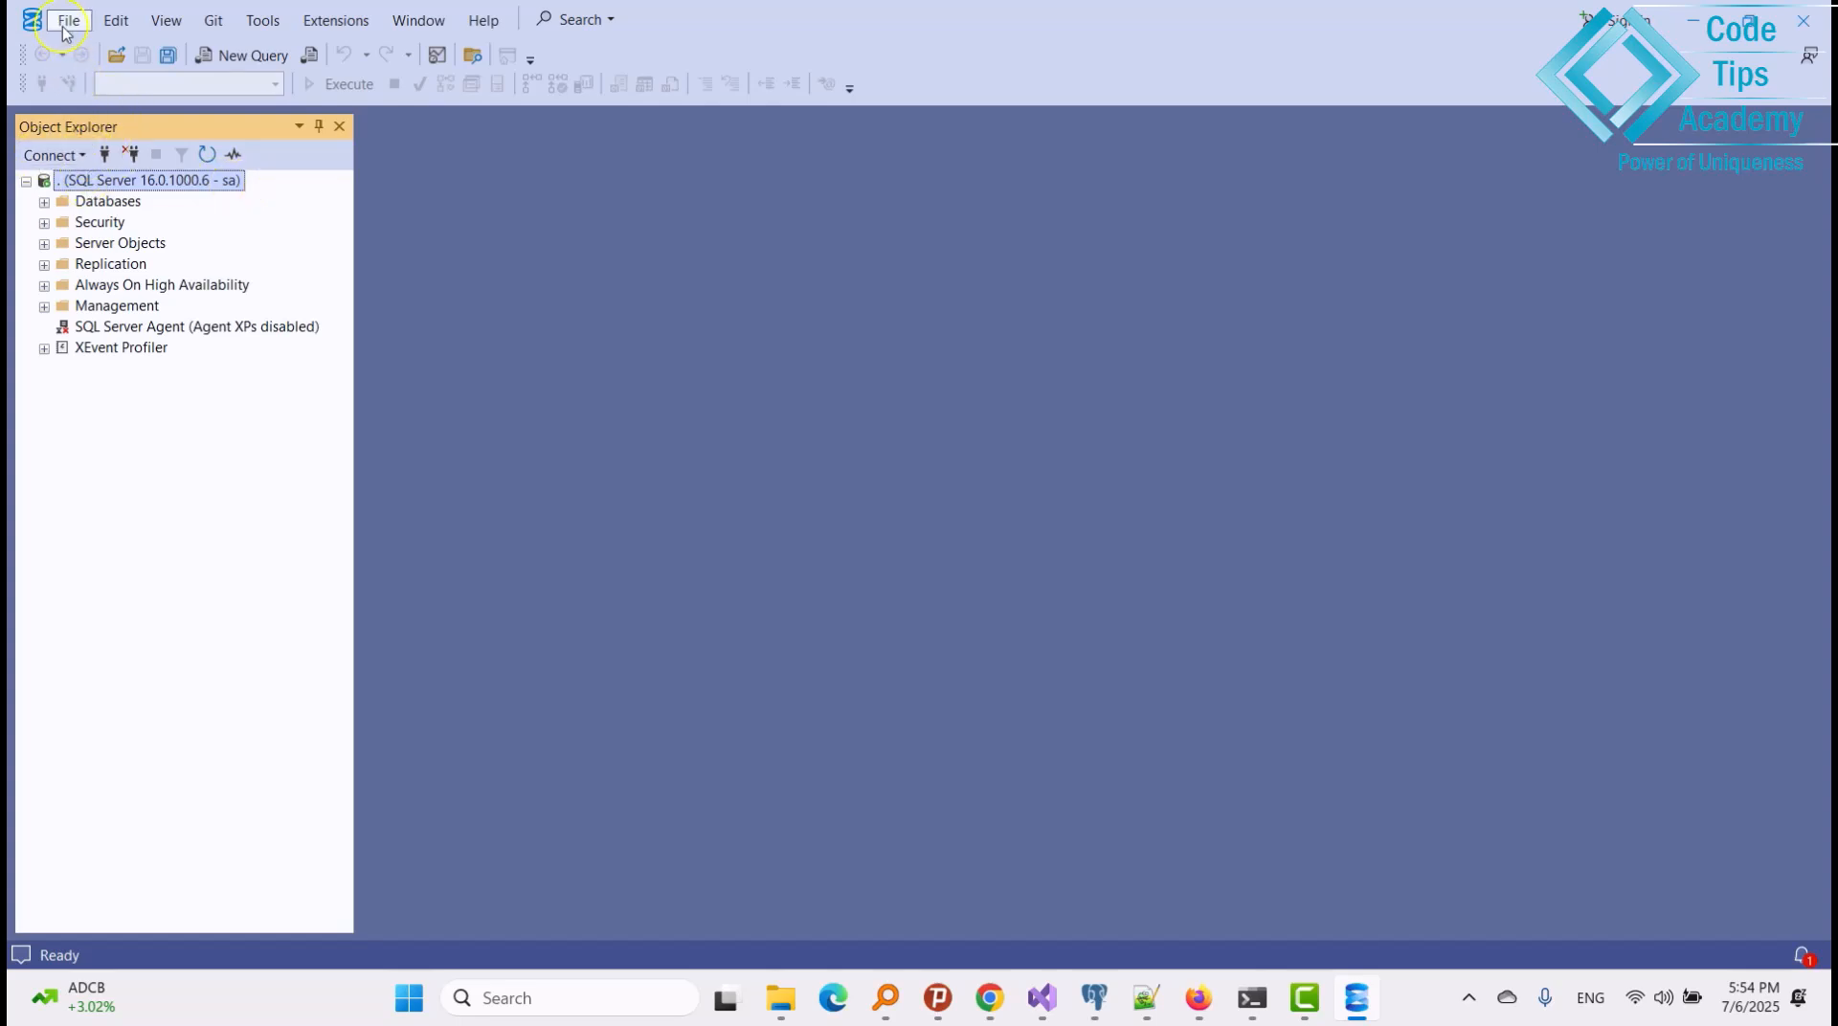
right_click(108, 185)
left_click(161, 194)
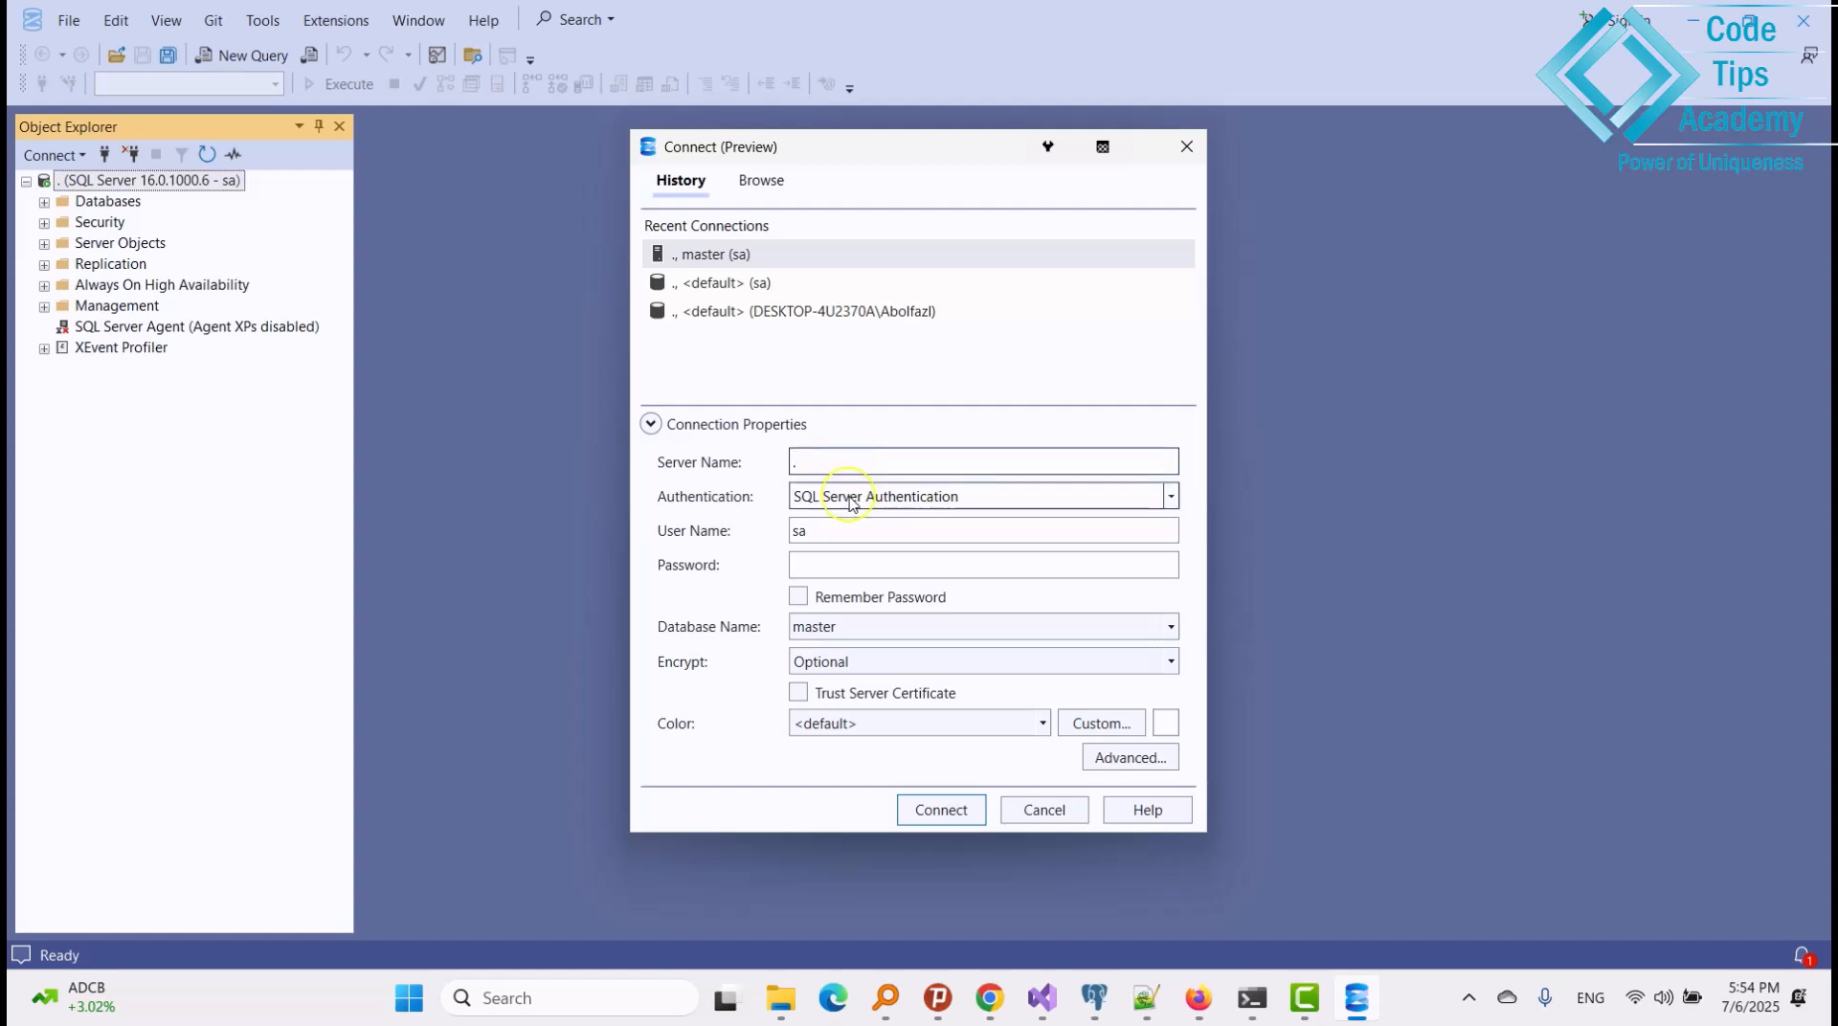
Connect to the local server '.' with Windows Authentication, then widen Object Explorer to show full names.
left_click(850, 499)
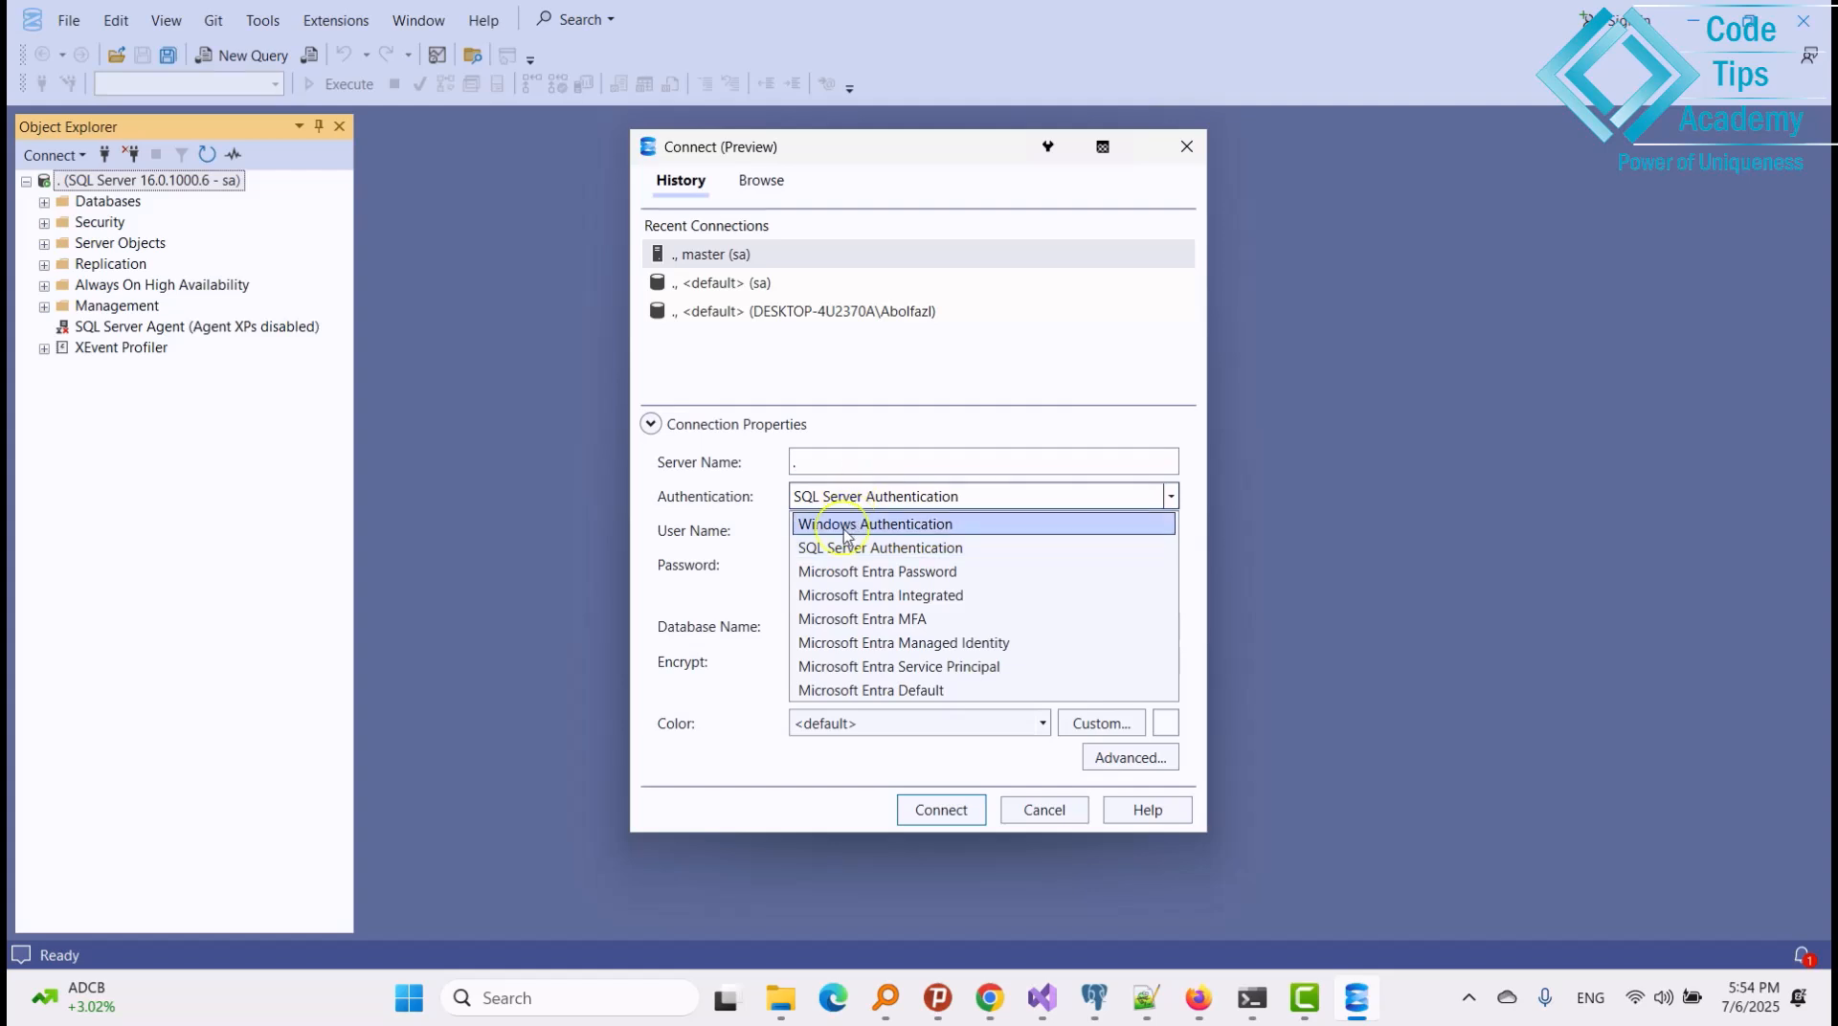
left_click(846, 529)
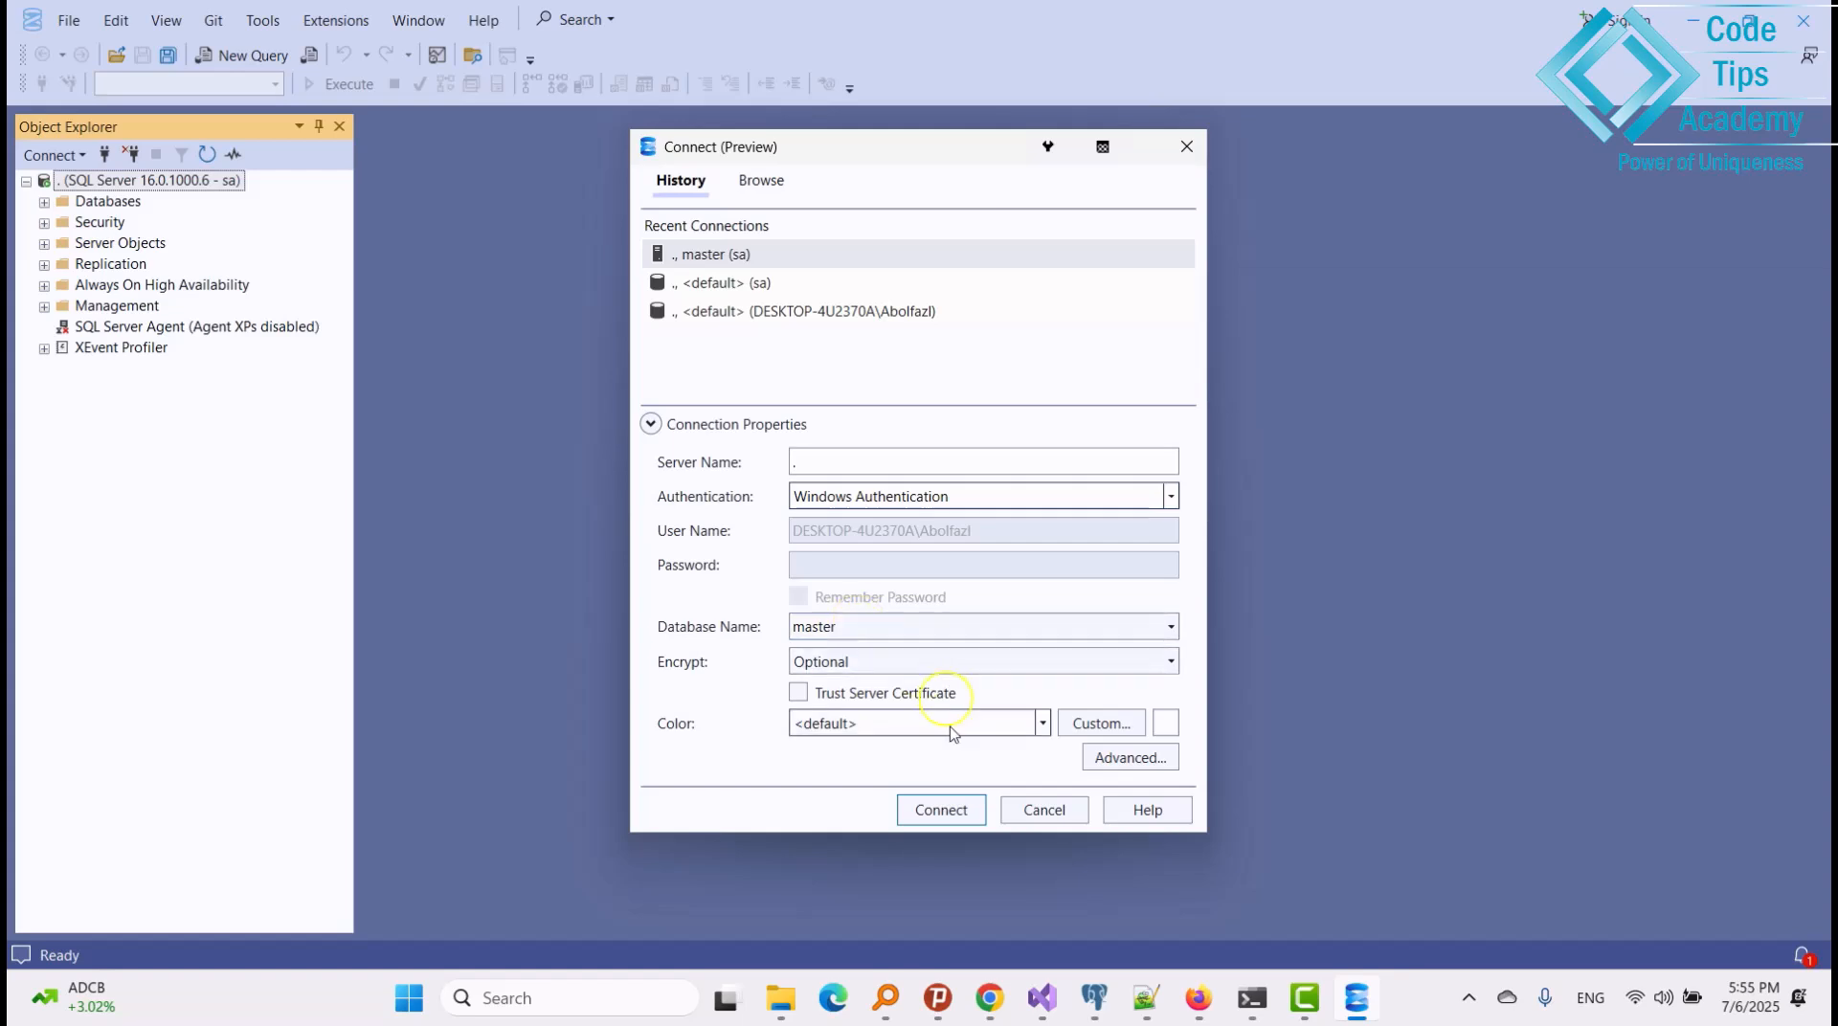
left_click(969, 814)
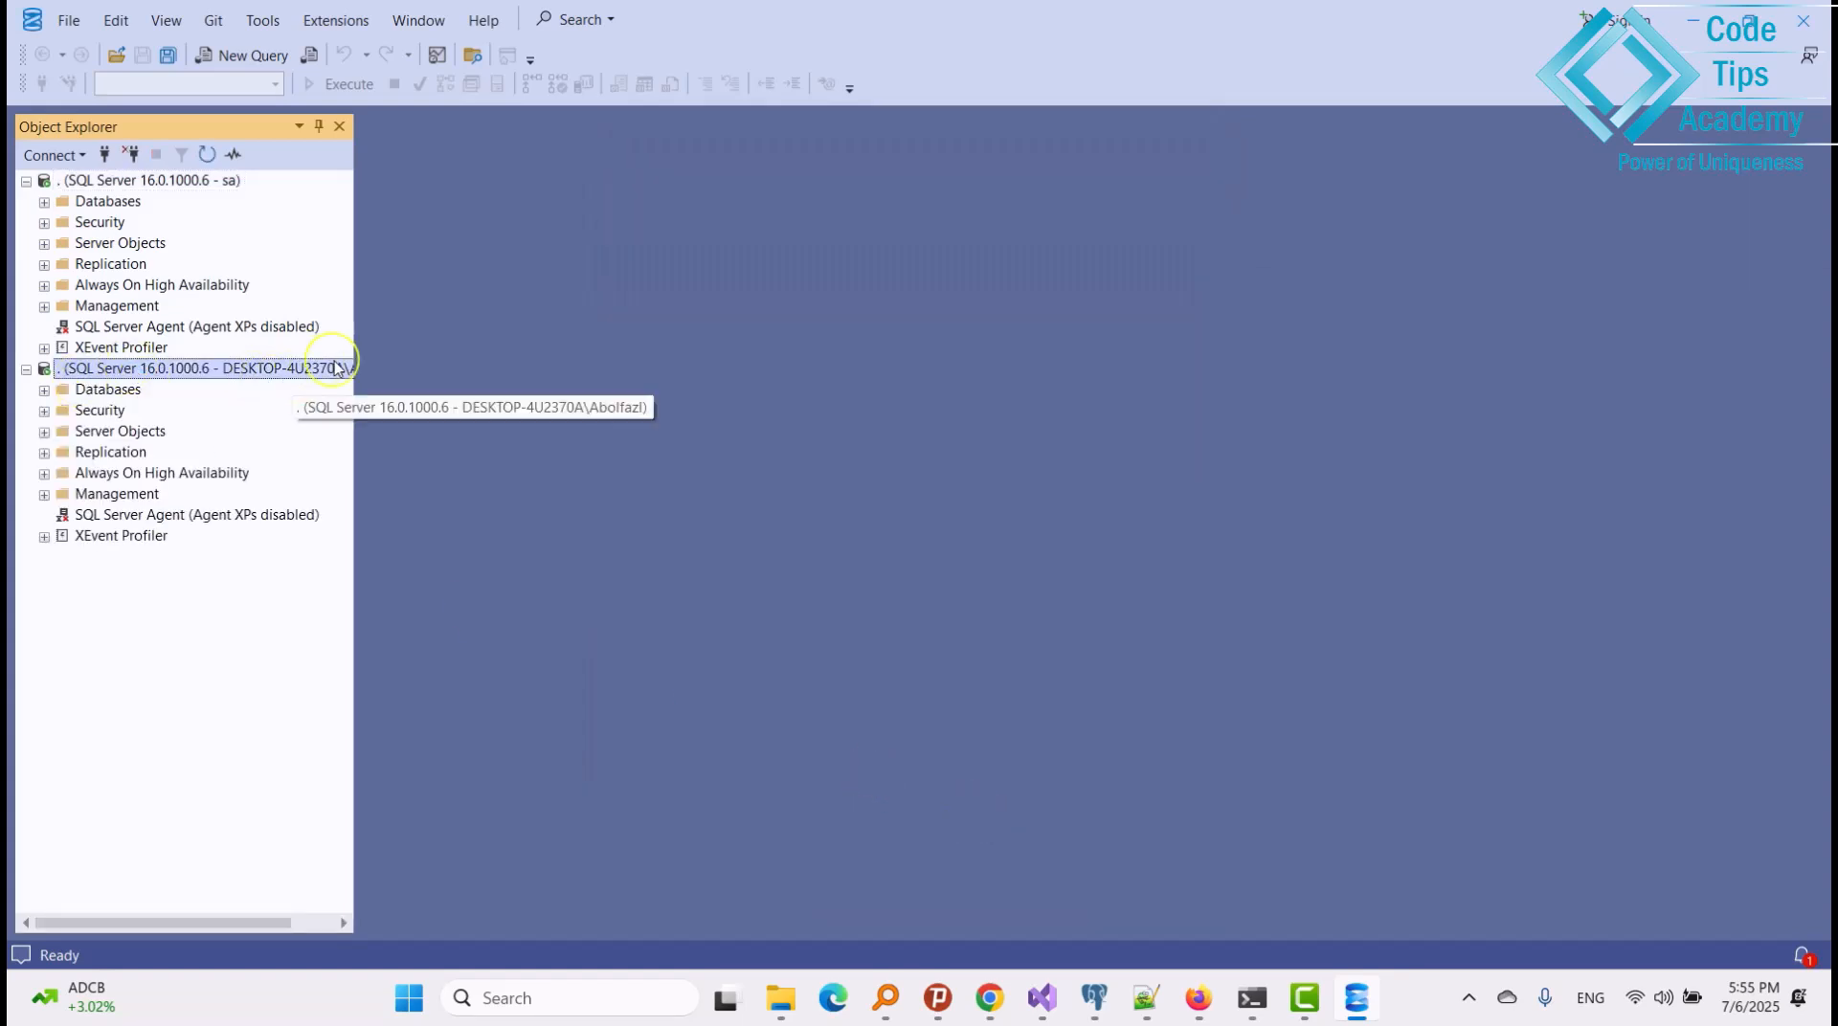
left_click_drag(361, 341, 514, 341)
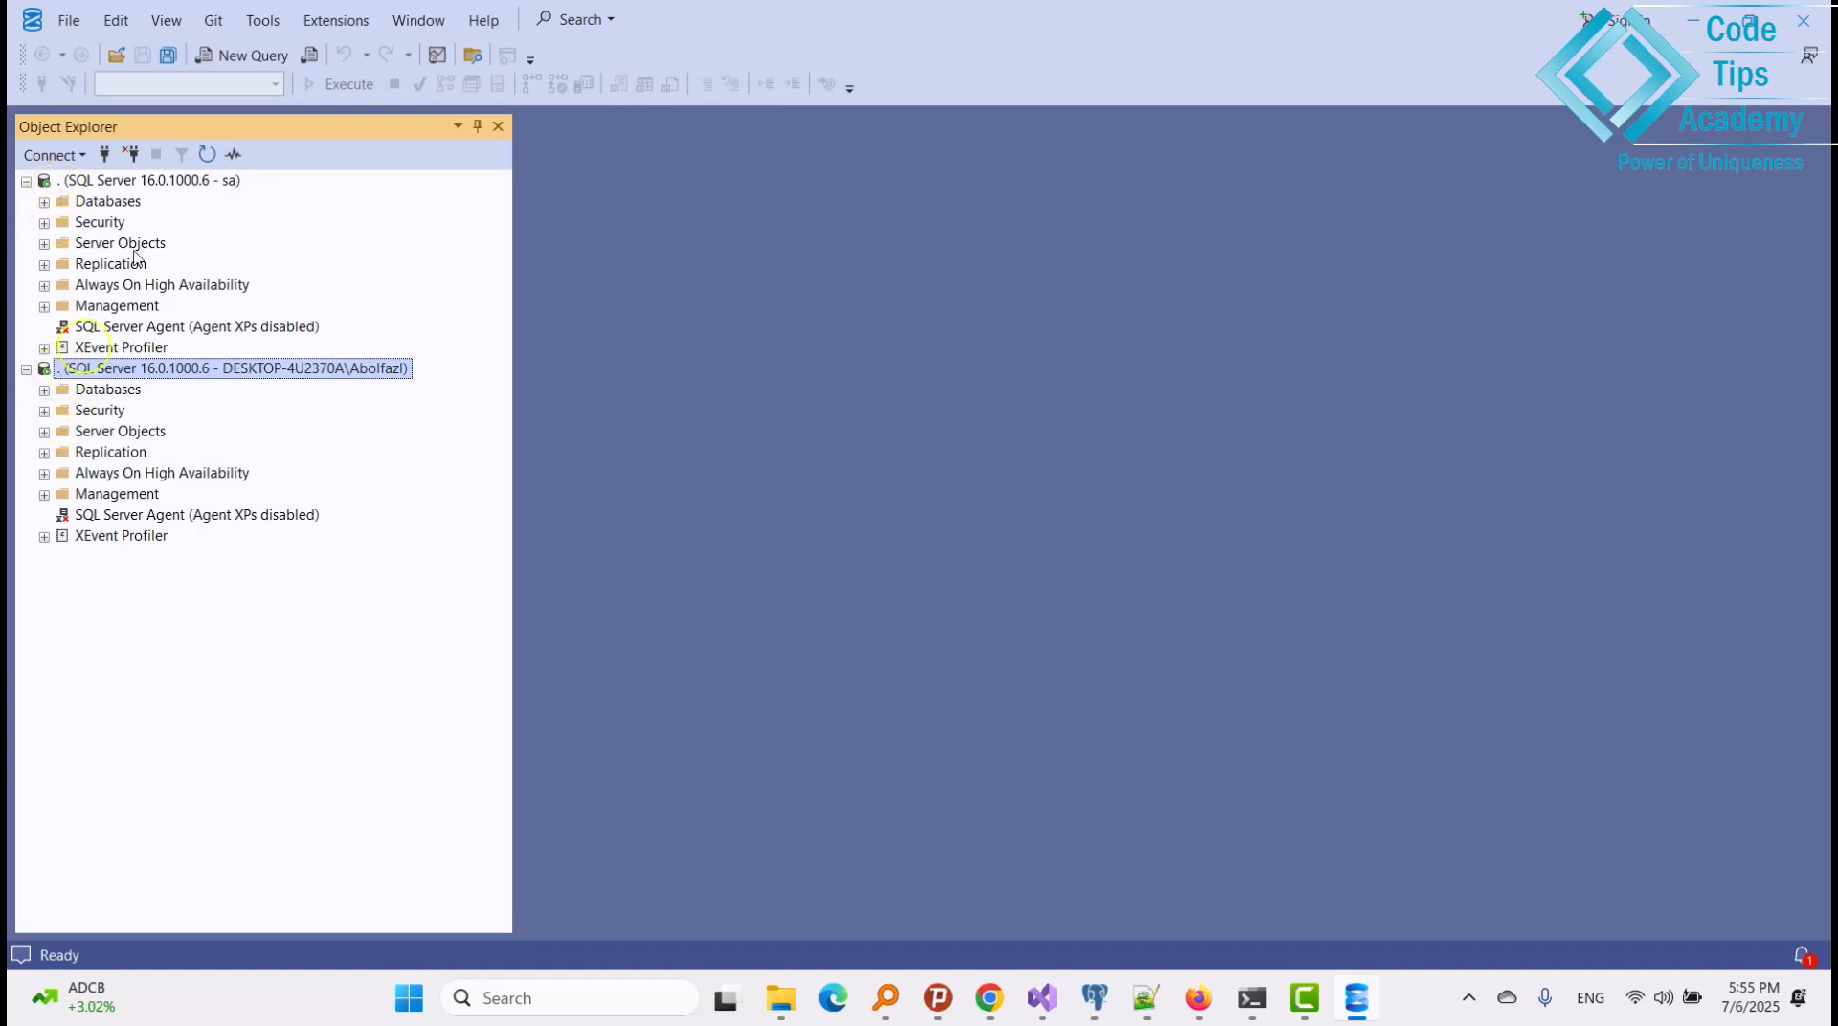
left_click(160, 182)
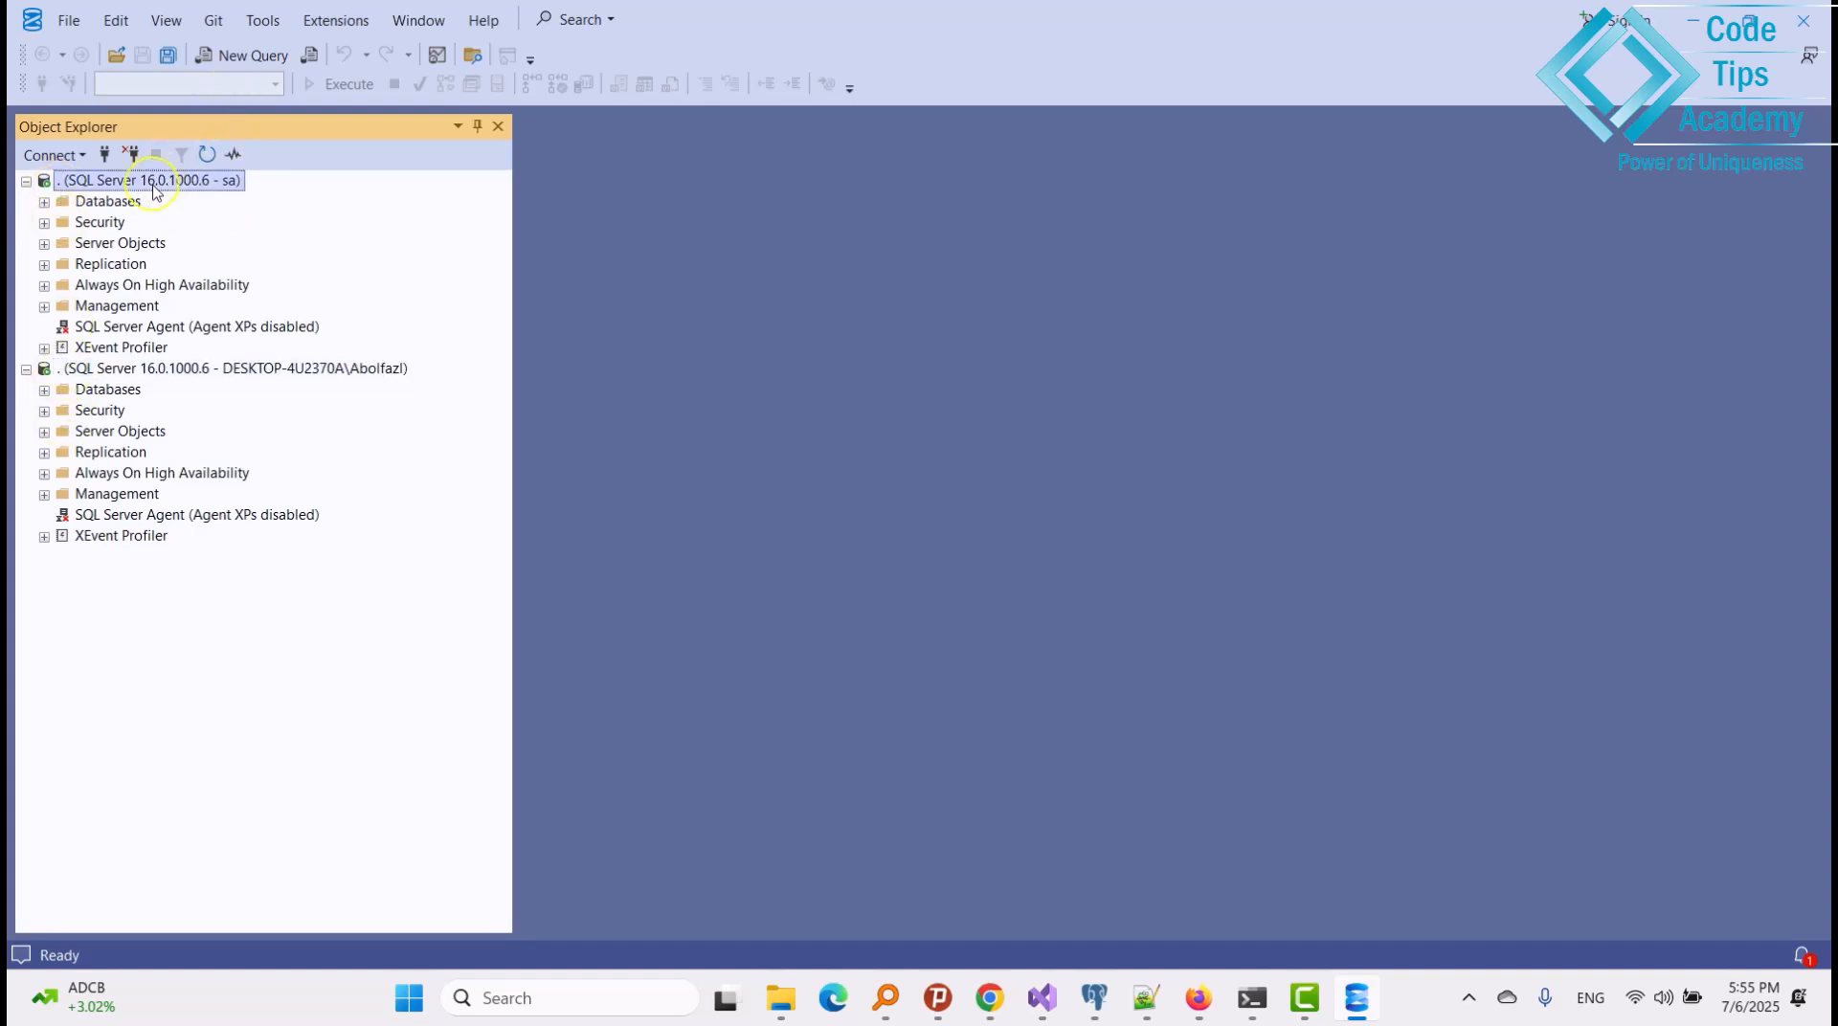
left_click(237, 54)
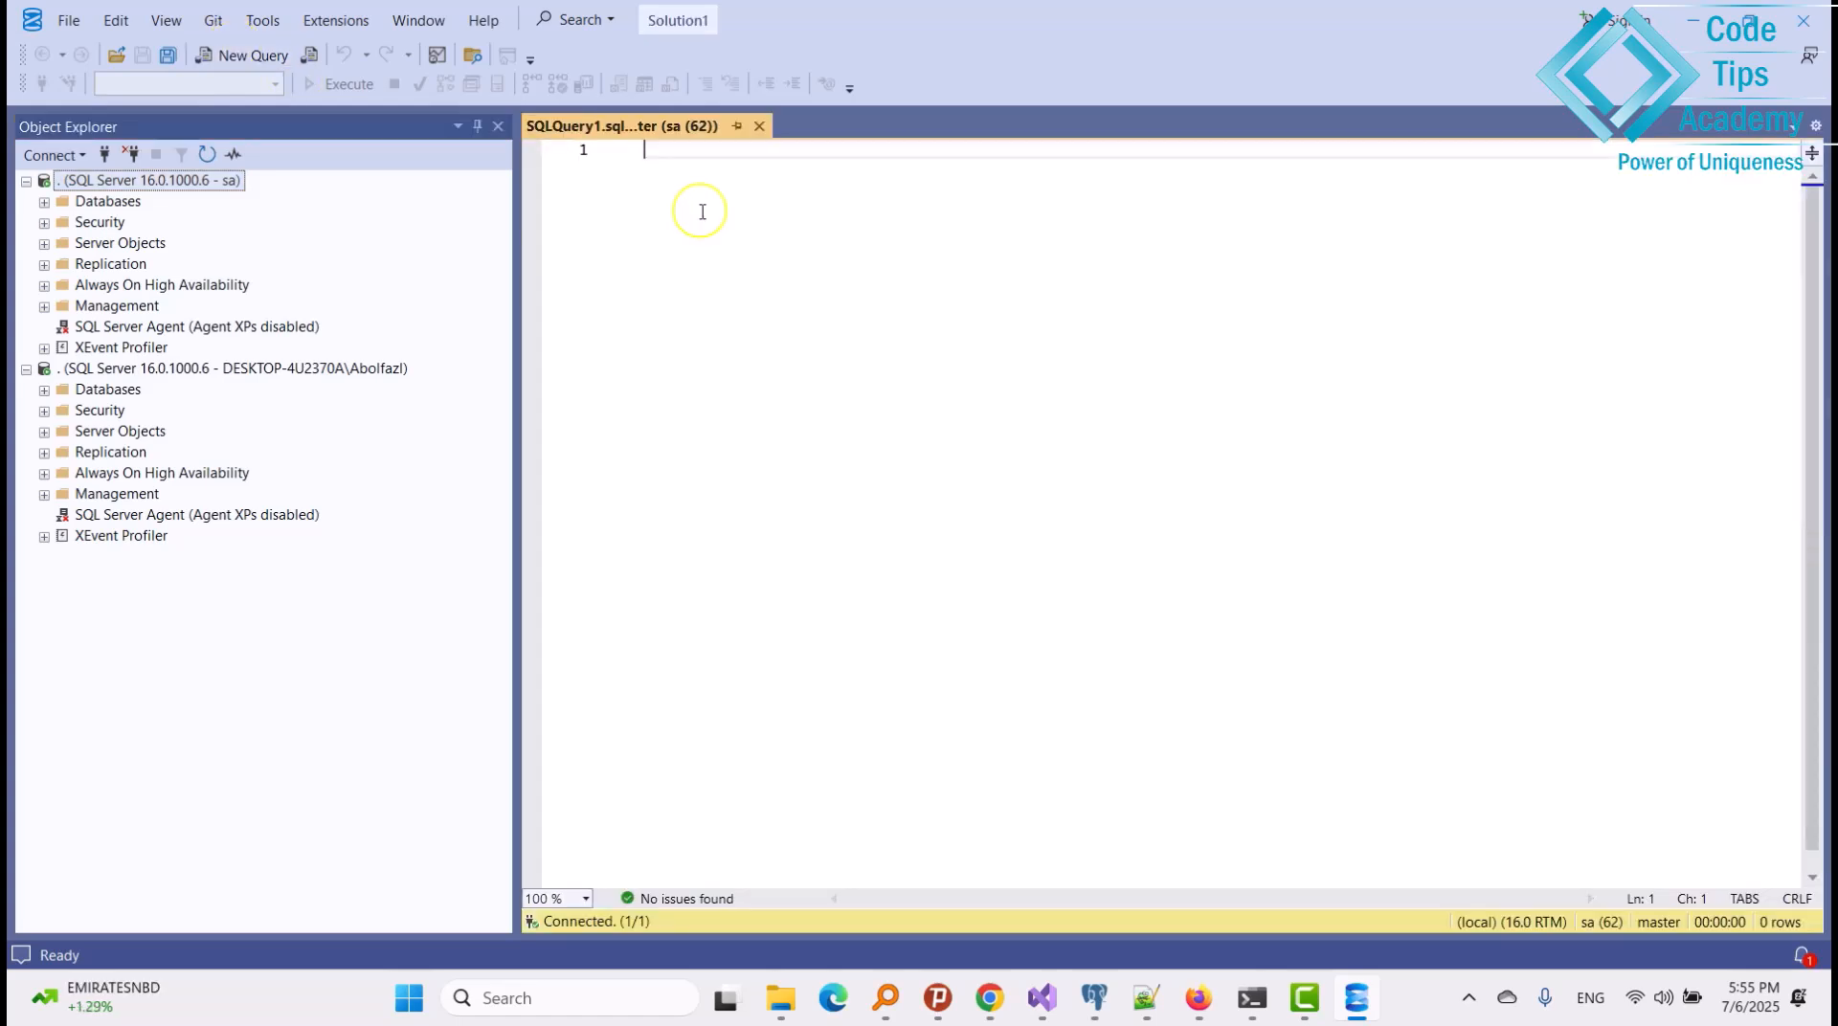
left_click_drag(517, 463, 398, 465)
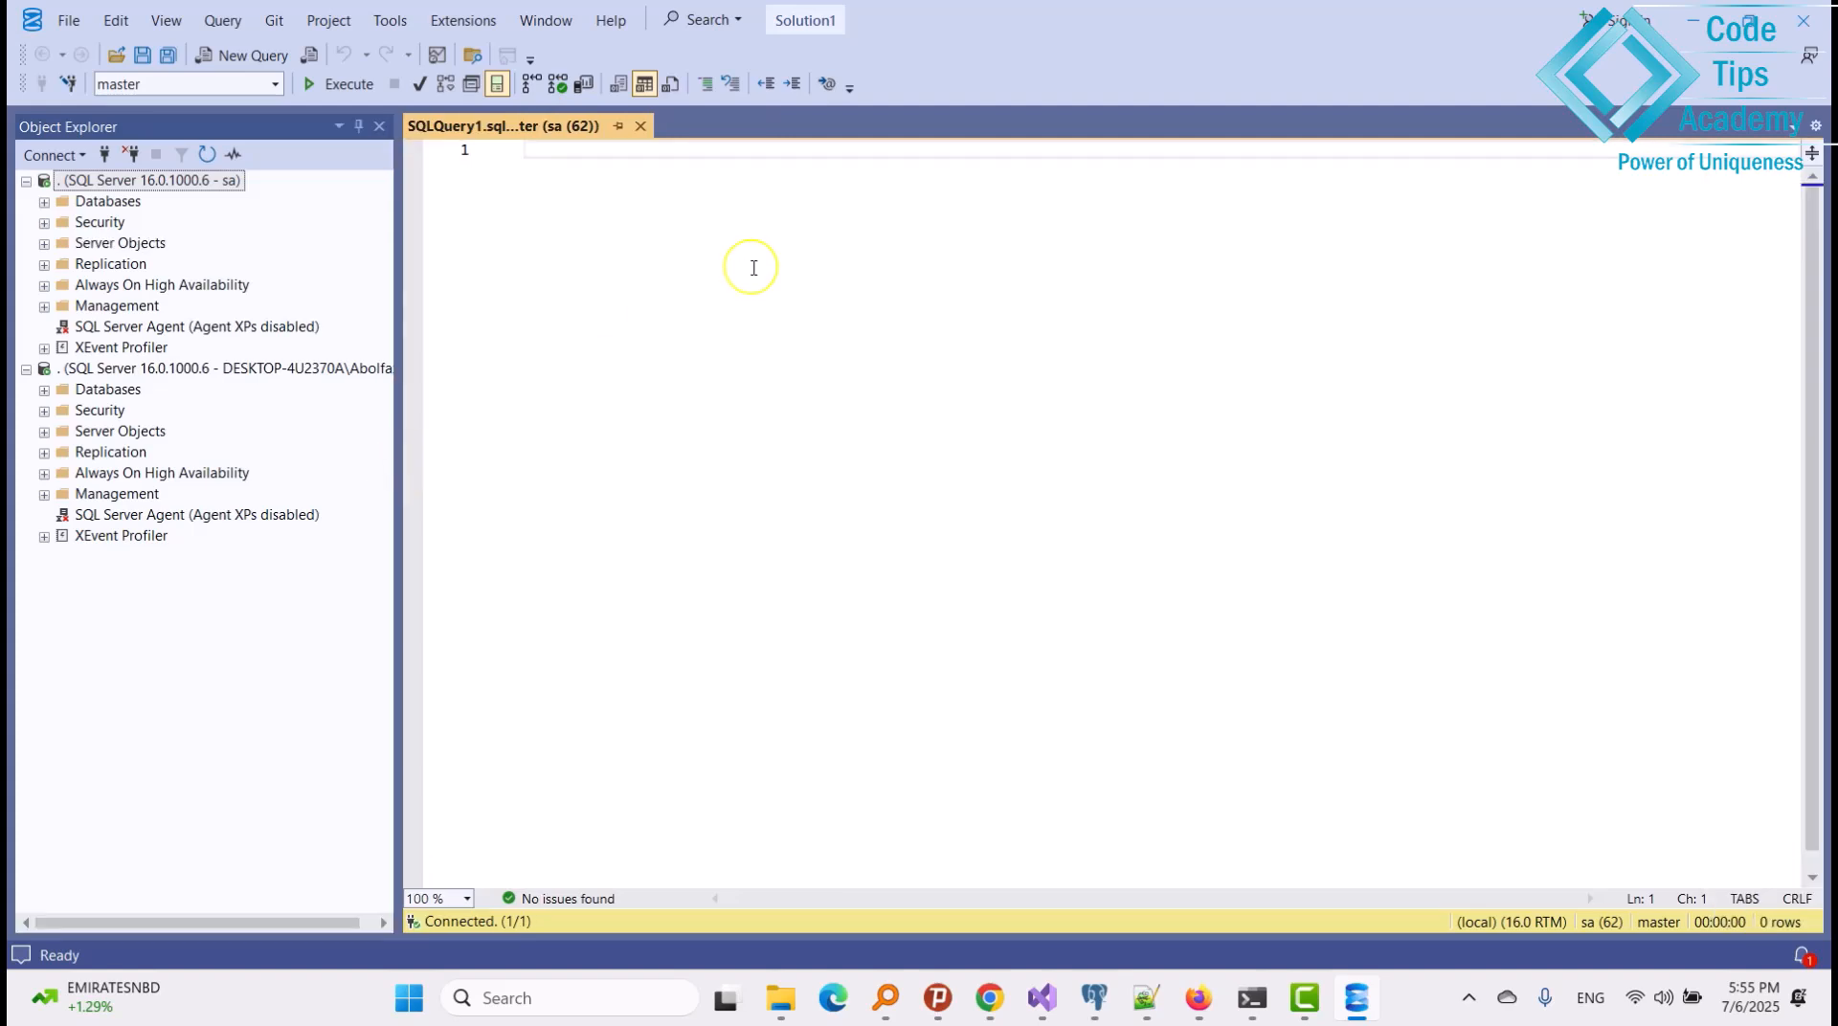
type("select")
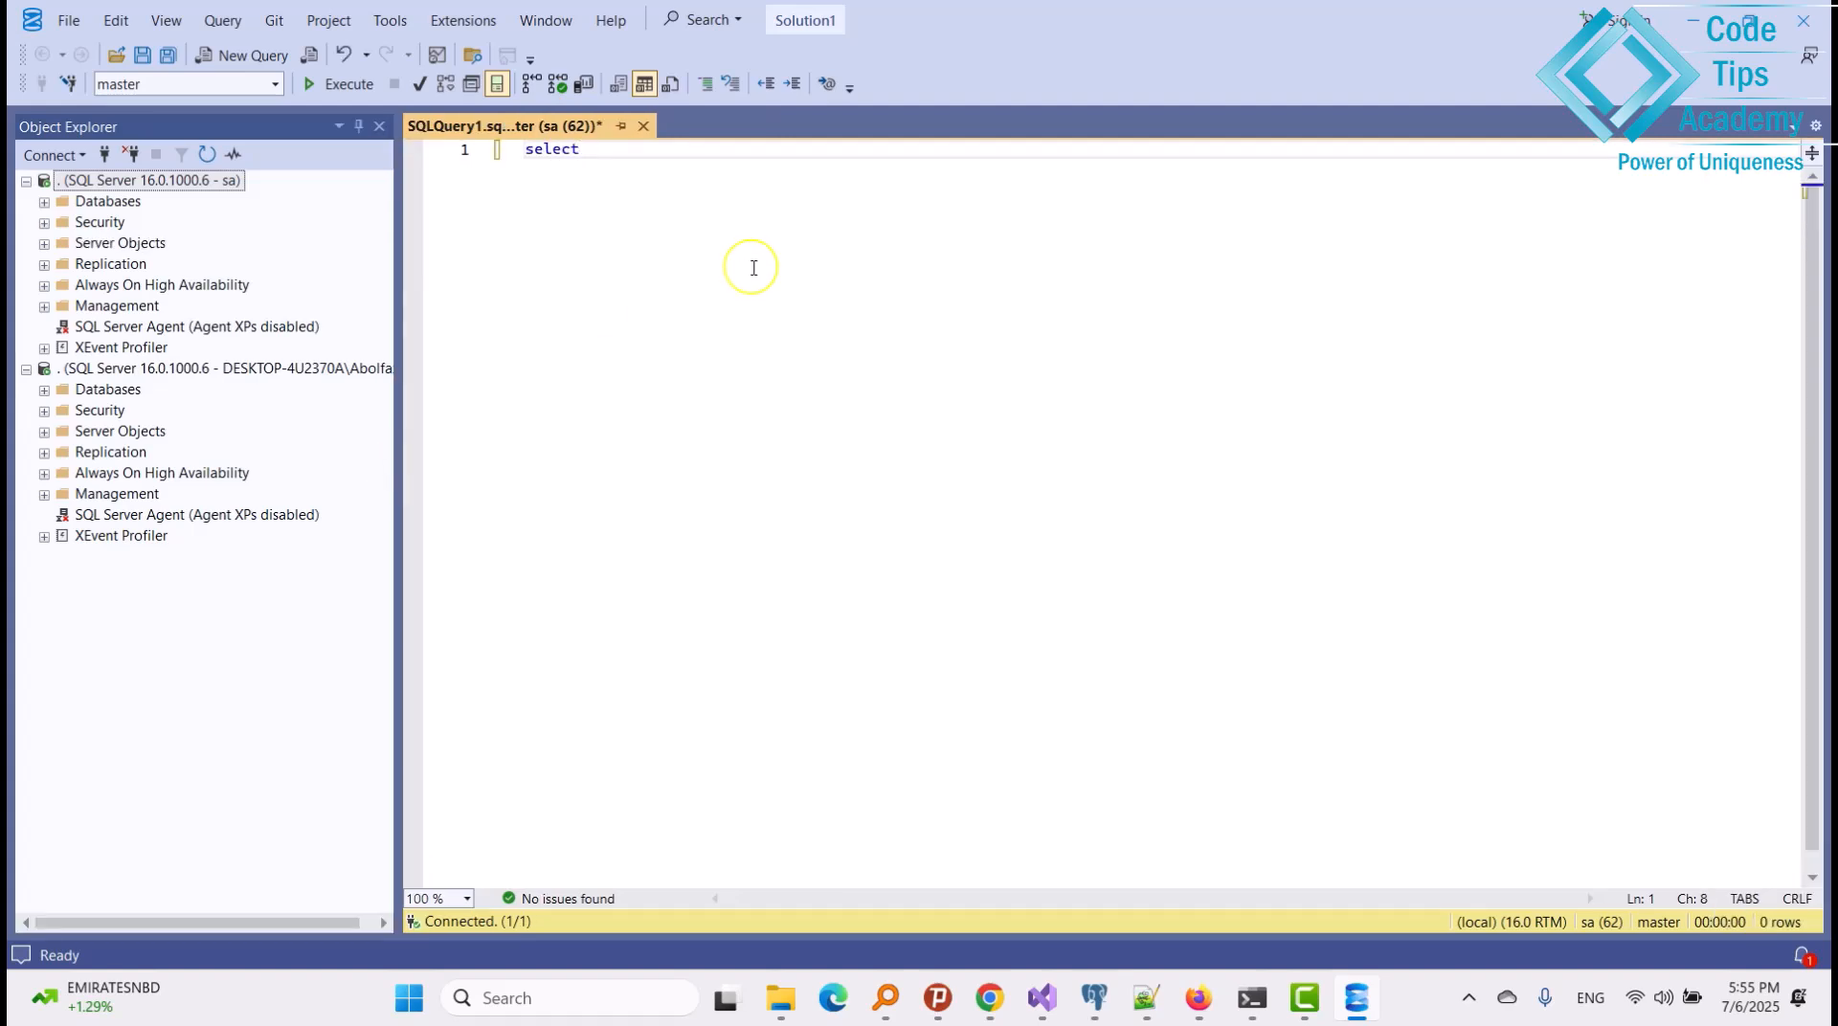
type(" @@version")
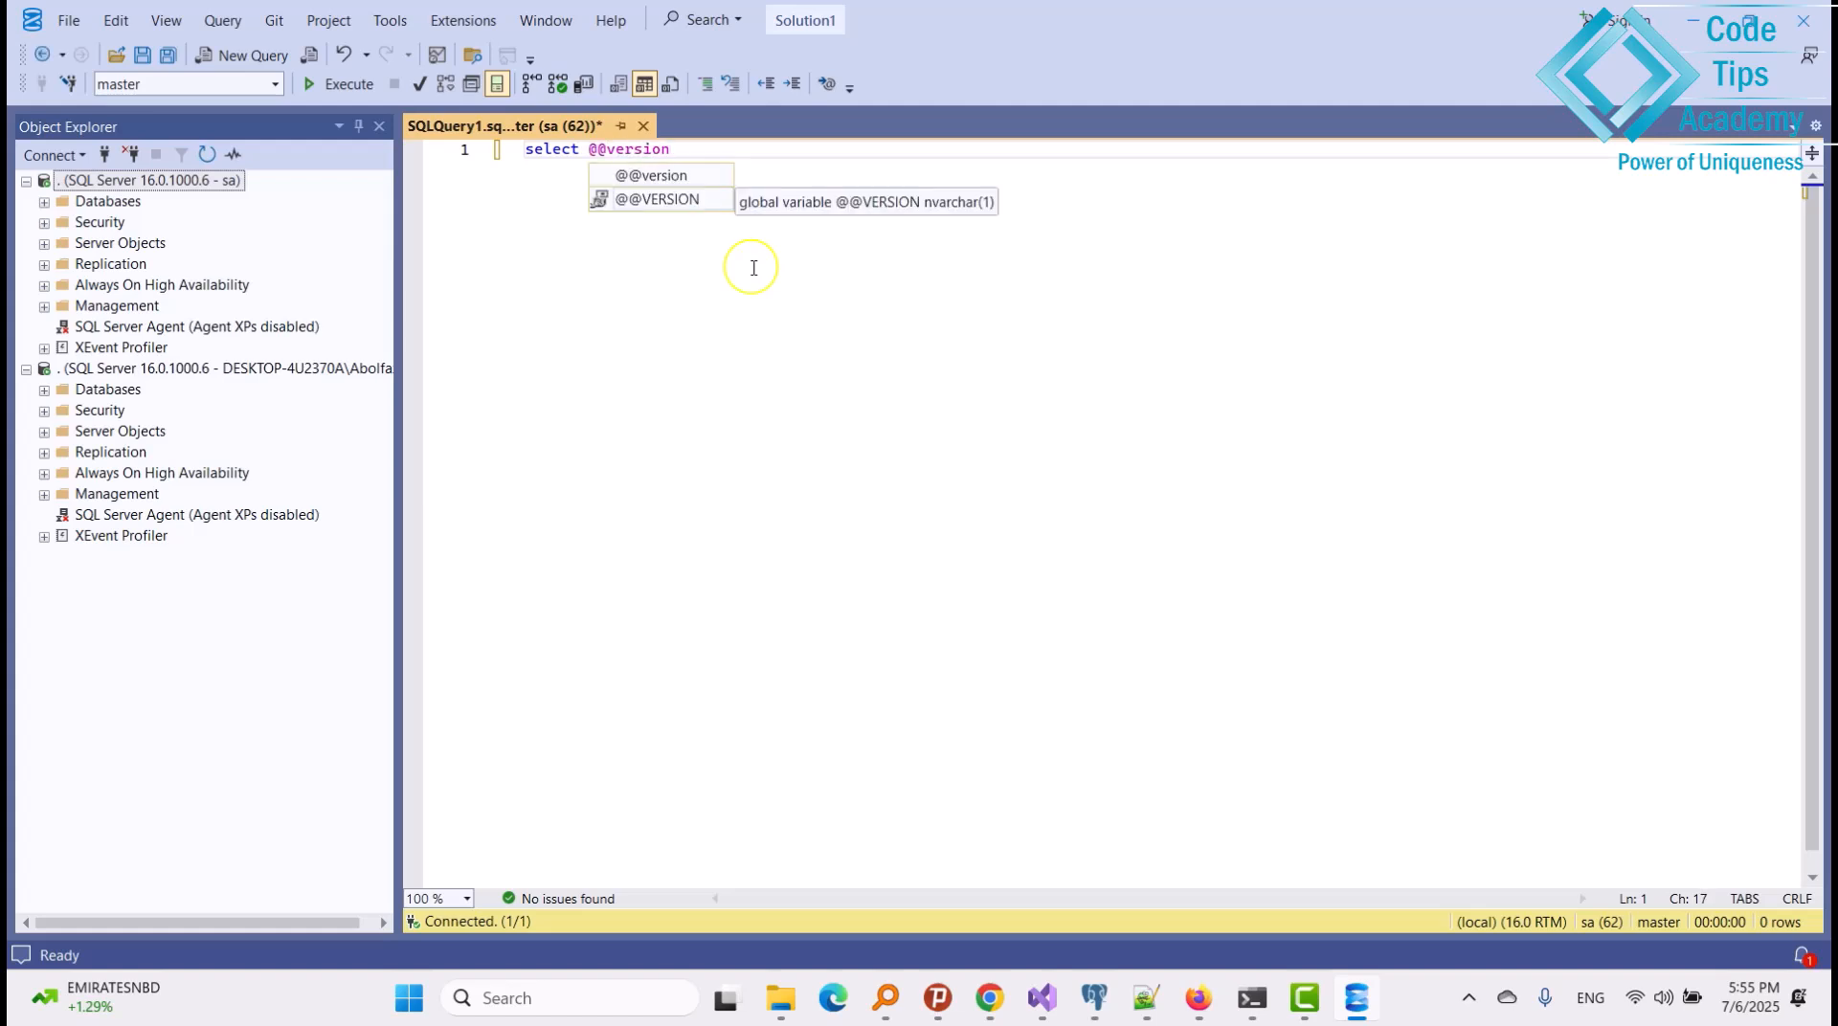
left_click(341, 86)
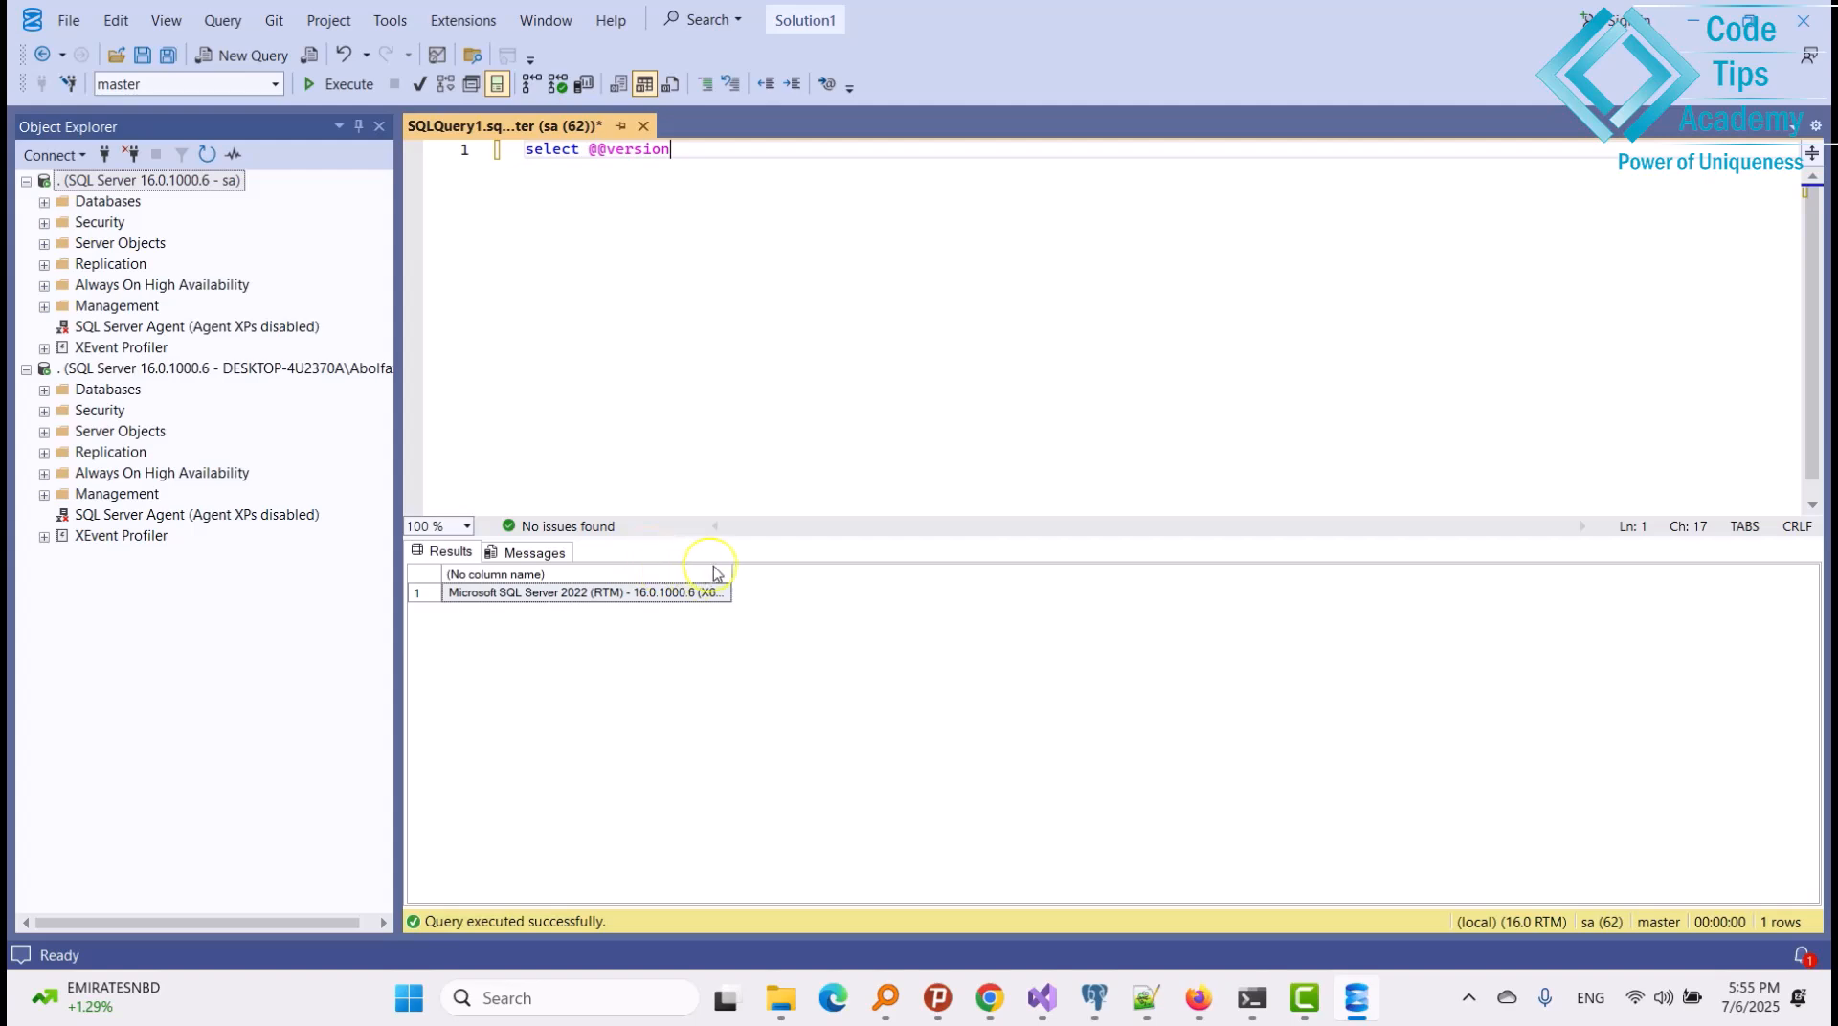
left_click_drag(732, 573, 1635, 576)
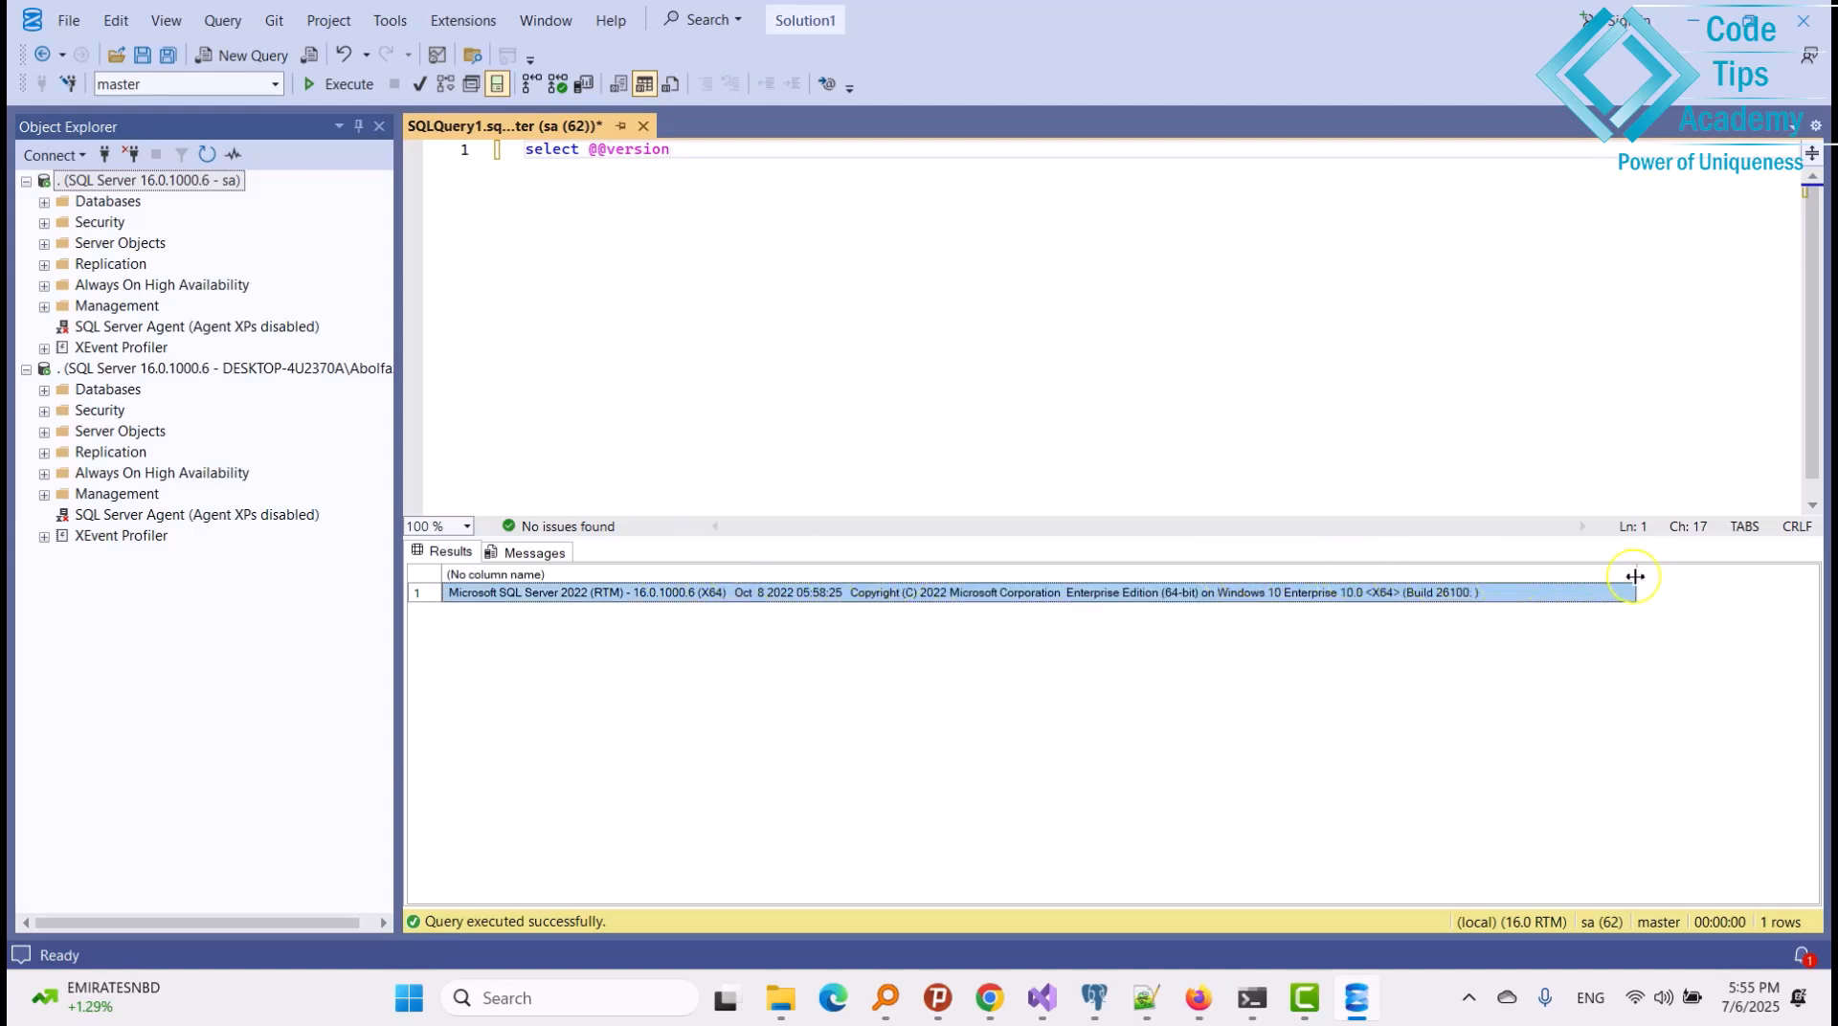